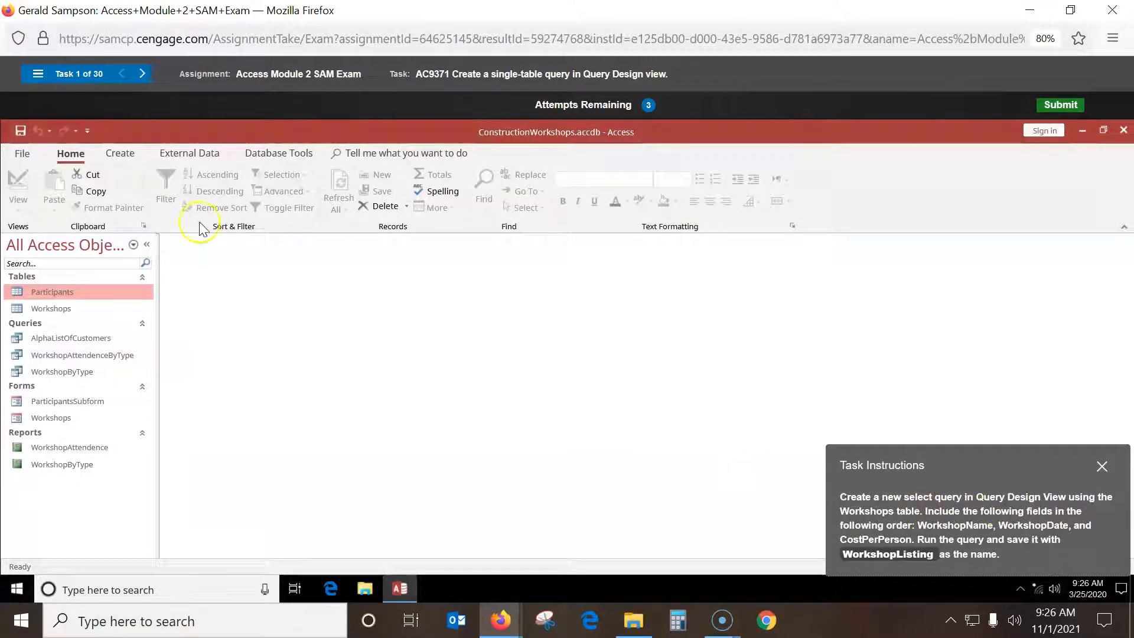
Create a new query in Design view and add the Workshops table to it.
left_click(120, 153)
left_click(211, 190)
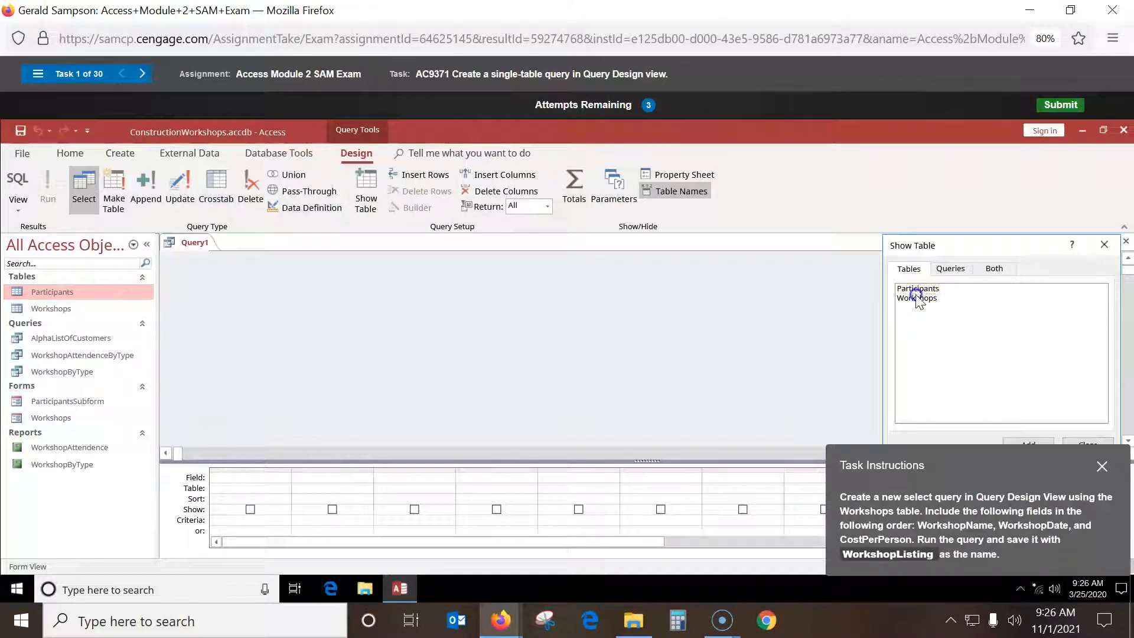
left_click(915, 298)
left_click_drag(982, 451, 698, 463)
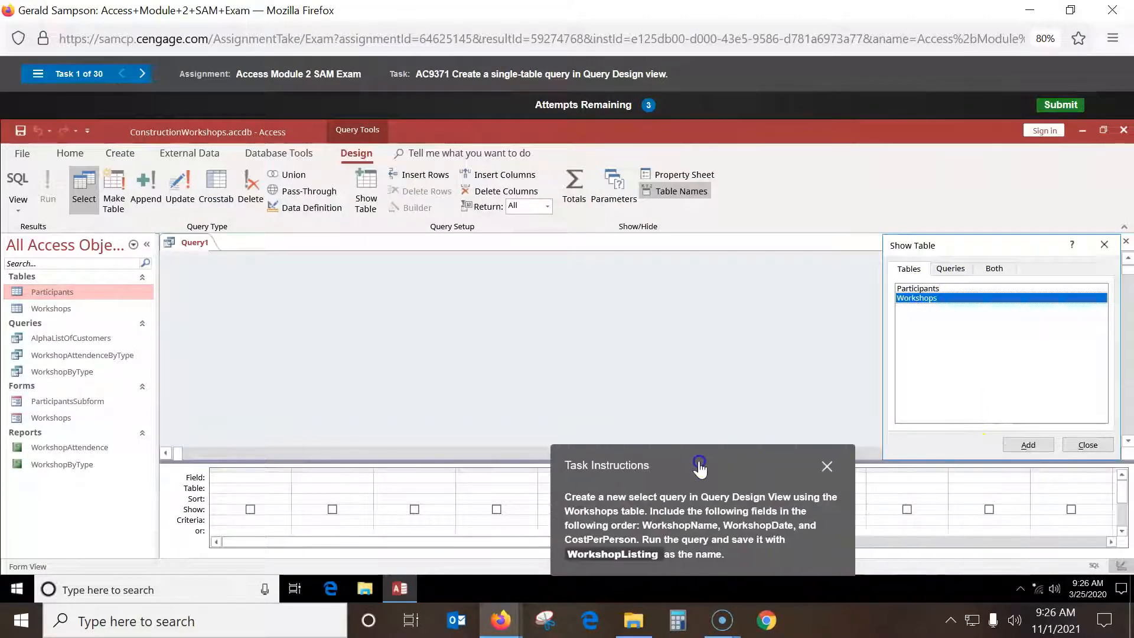
left_click(1025, 447)
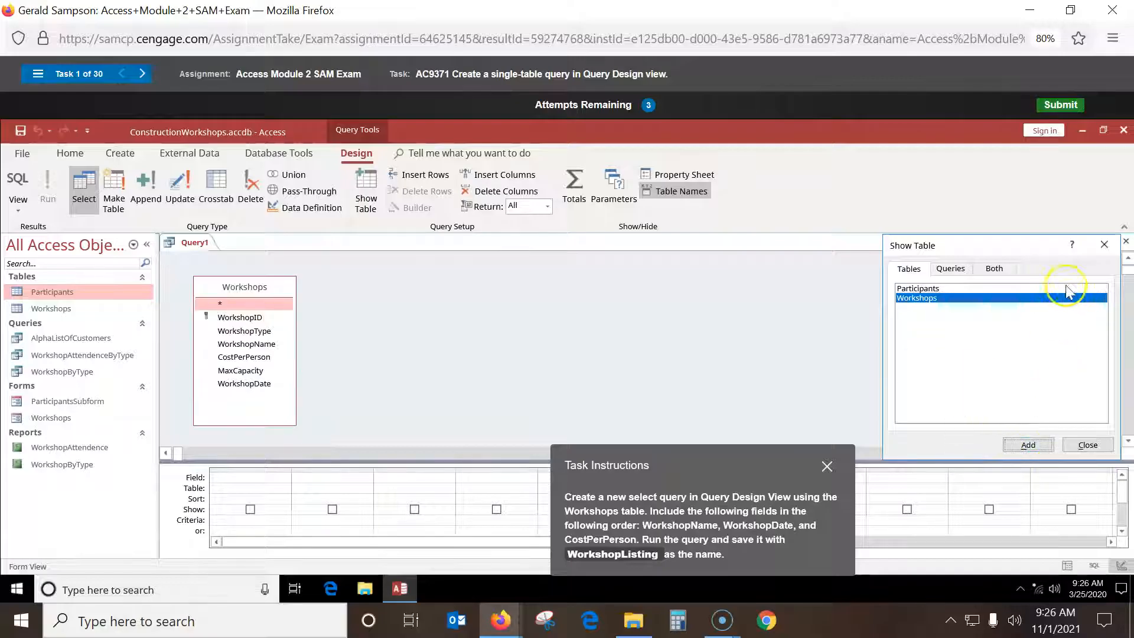
left_click(1088, 445)
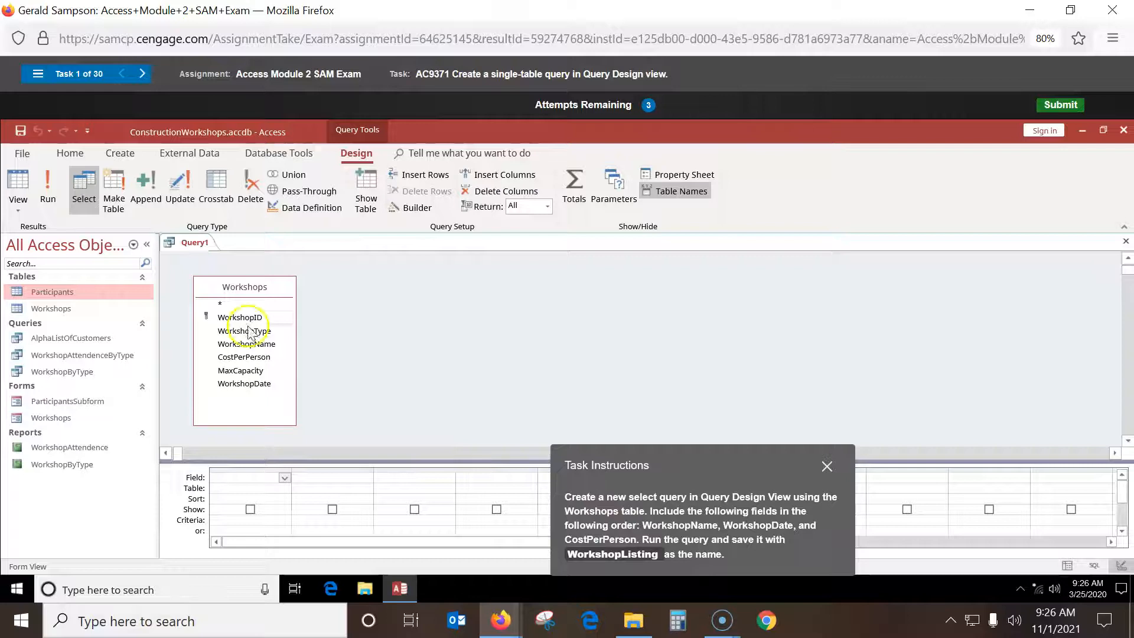
Add the WorkshopName, WorkshopDate and CostPerPerson fields, in that order, to the query design grid.
double_click(241, 345)
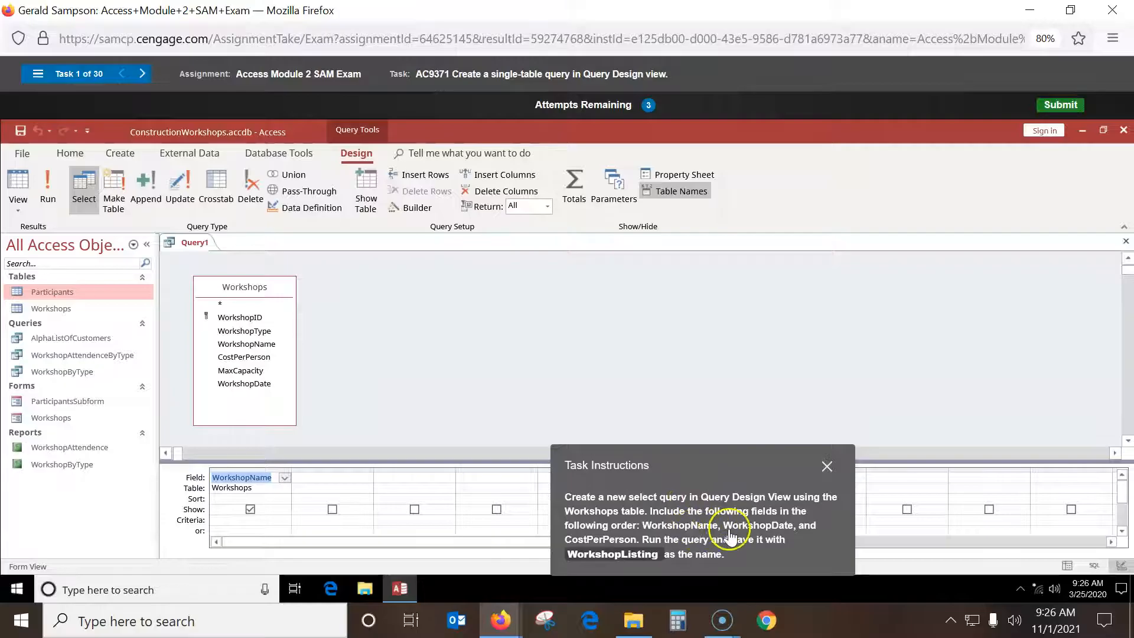
left_click(252, 384)
double_click(251, 384)
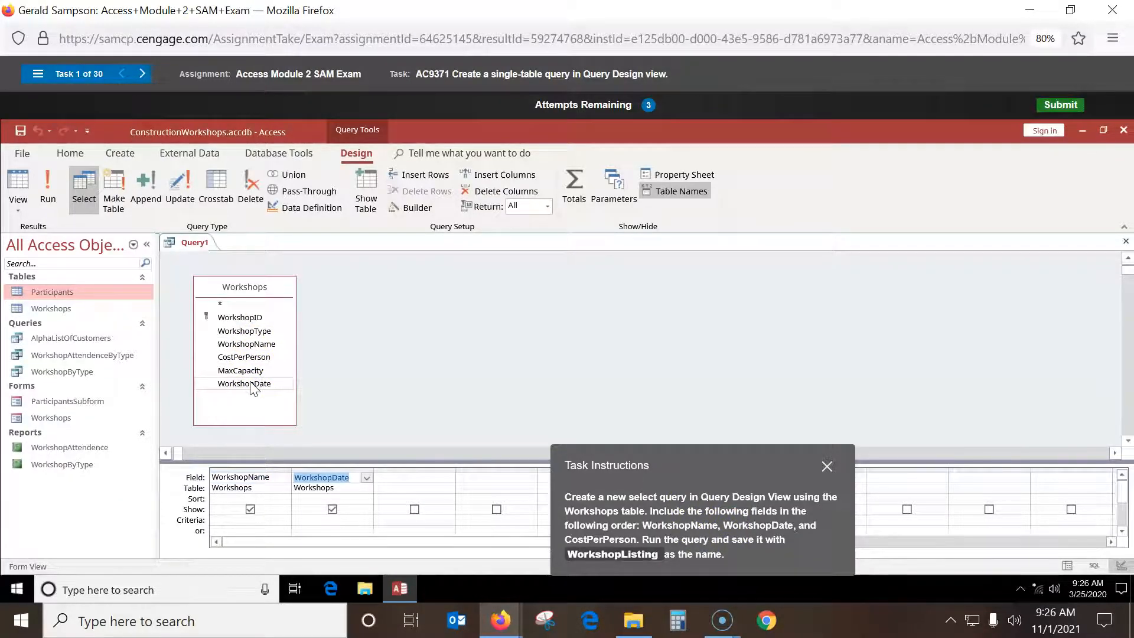
left_click(248, 361)
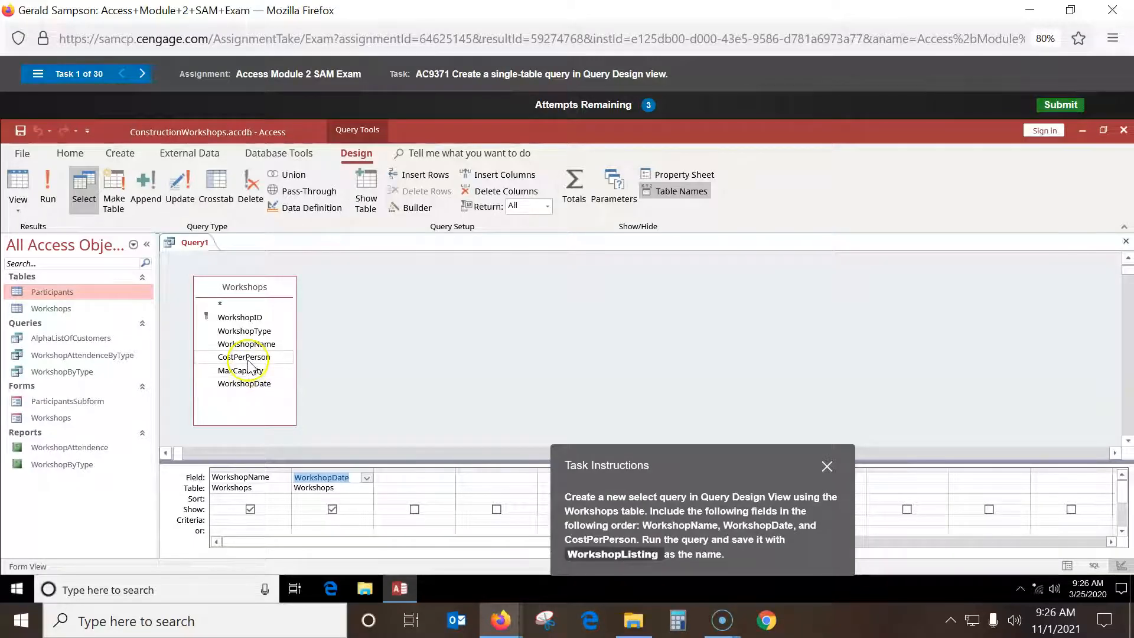
double_click(248, 358)
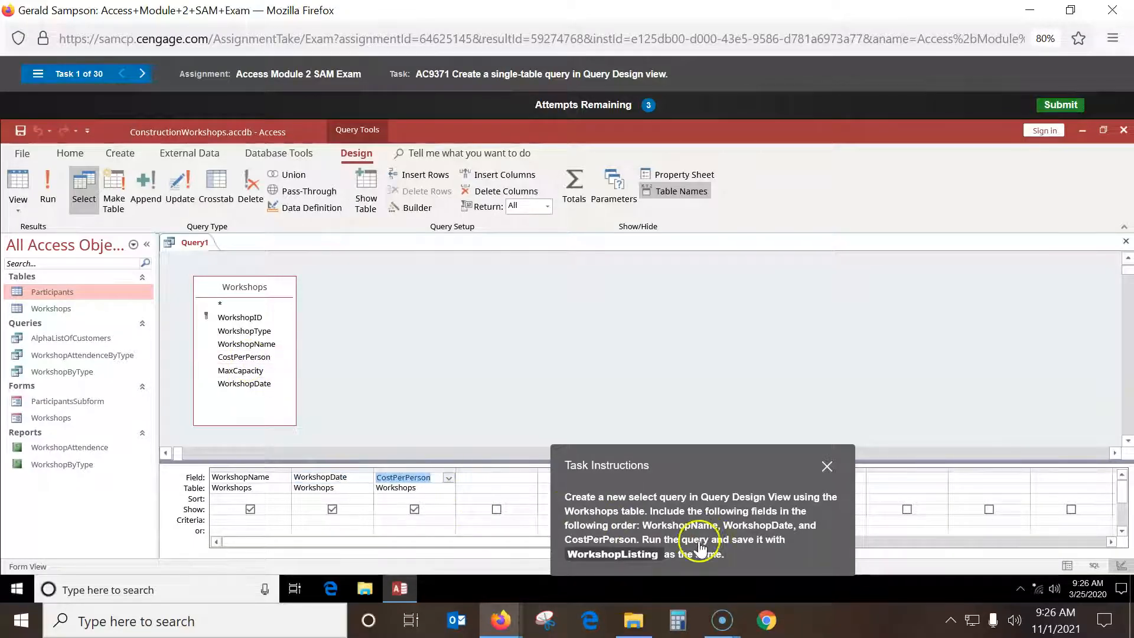
Run the query and save it as WorkshopListing.
left_click(42, 183)
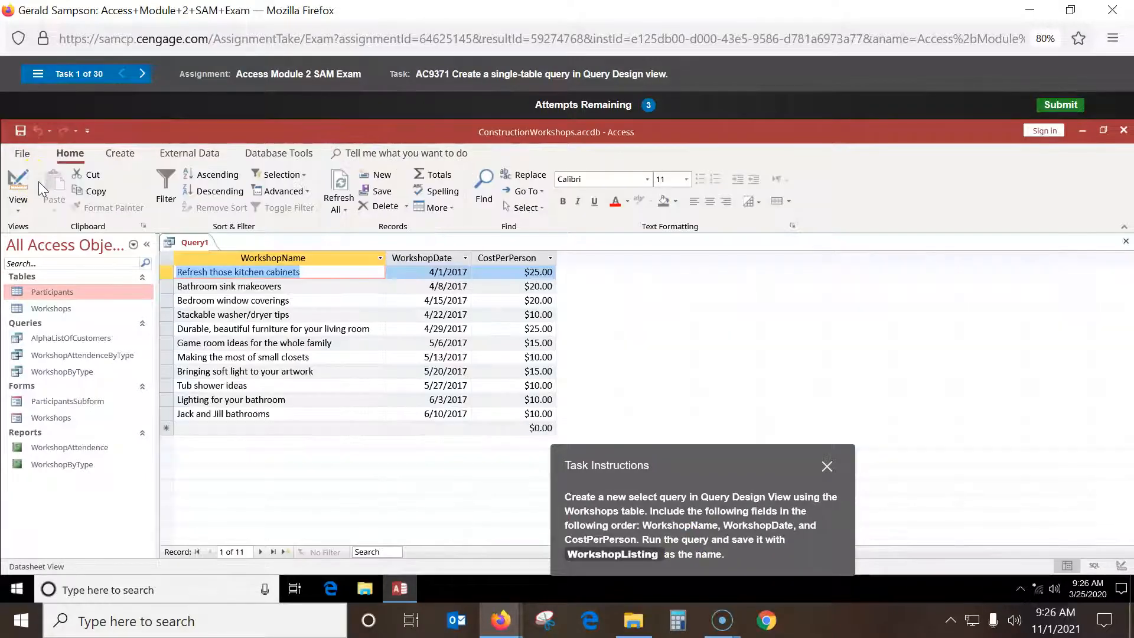
left_click(20, 130)
type("WorkshopL")
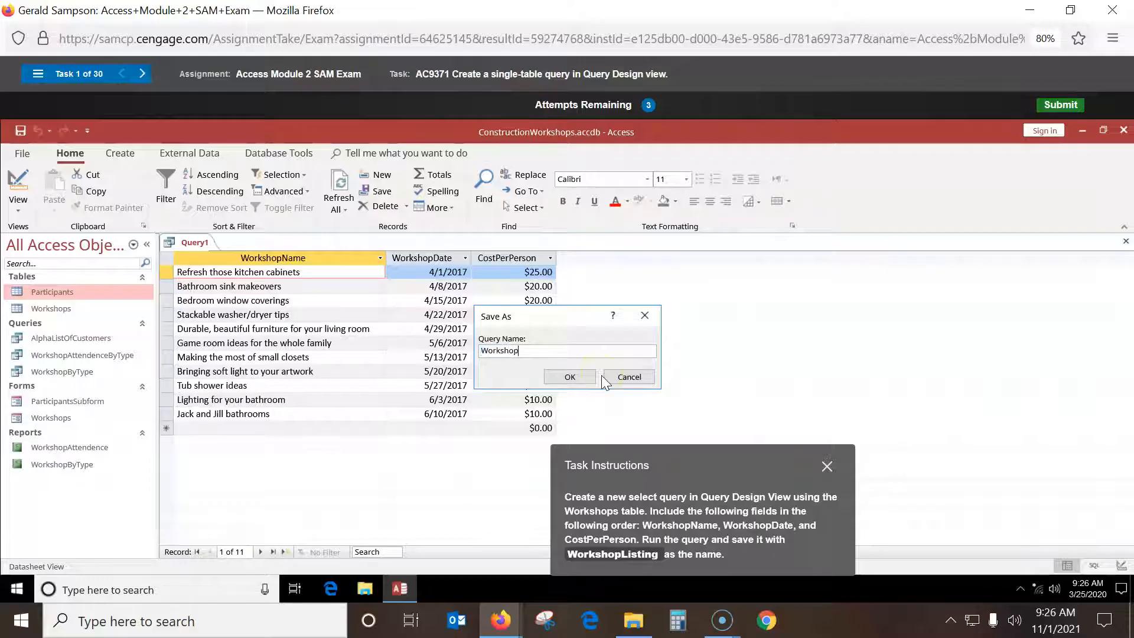
type("isting")
left_click(568, 380)
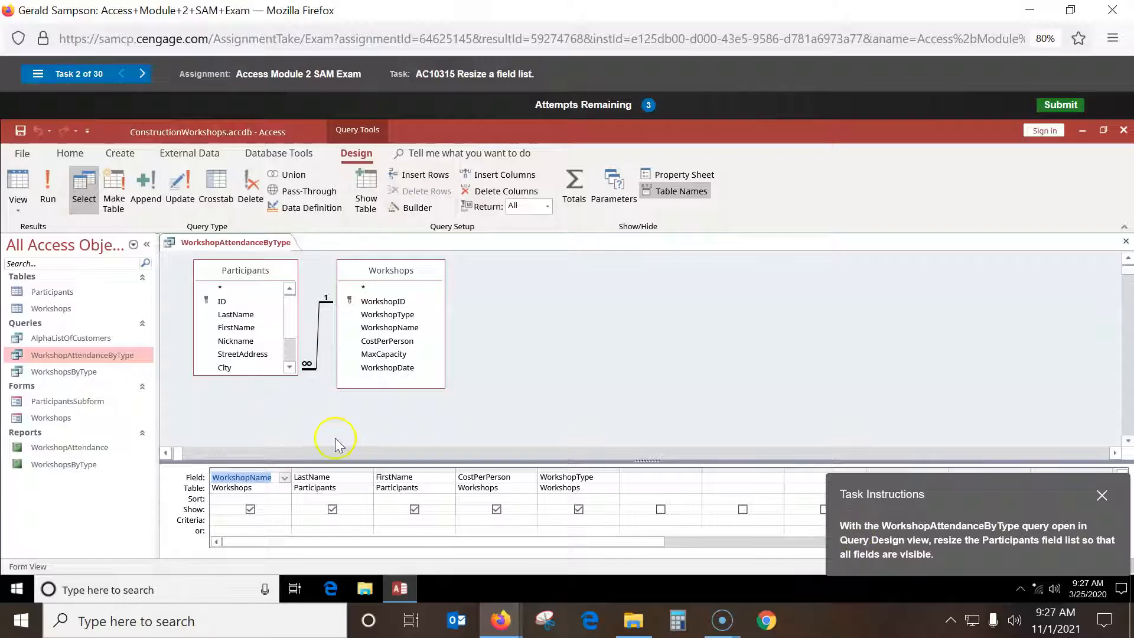
Enlarge the Participants field list in the WorkshopAttendanceByType query so that all its fields fit.
left_click_drag(255, 374, 258, 429)
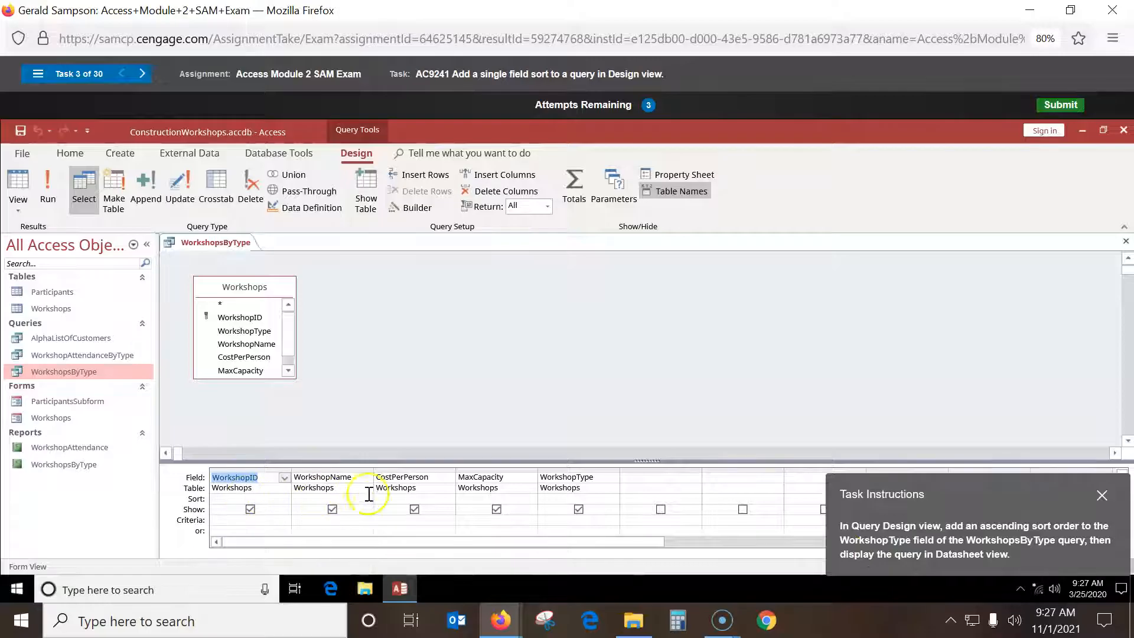
Sort the WorkshopType field of the WorkshopsByType query in ascending order and display the query in Datasheet view.
left_click(612, 497)
left_click(612, 500)
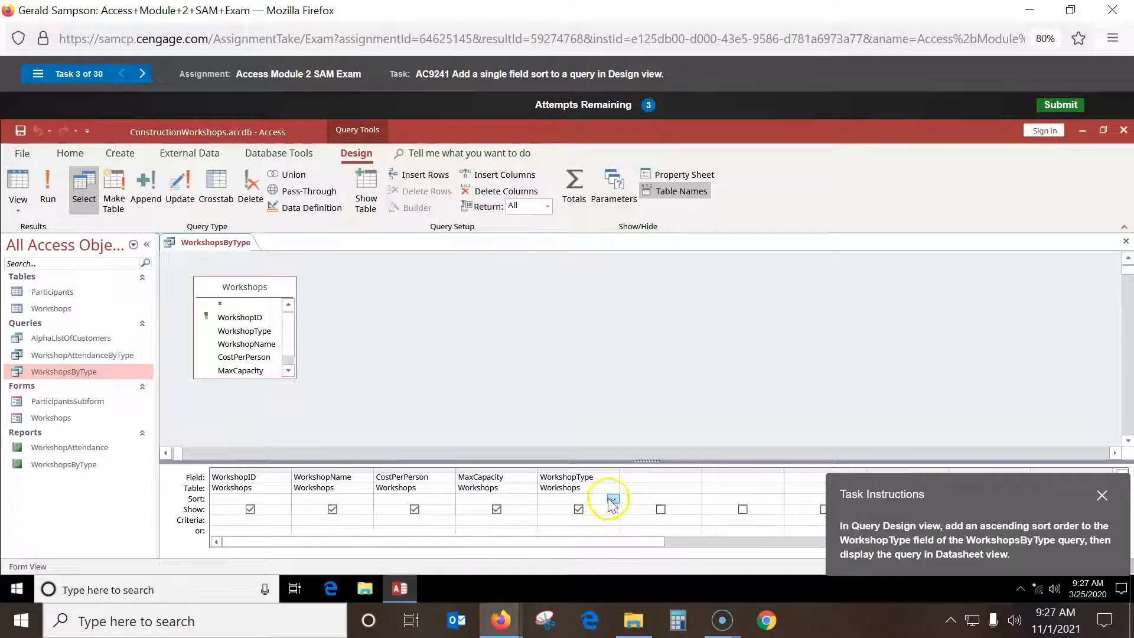
left_click(599, 511)
left_click(26, 188)
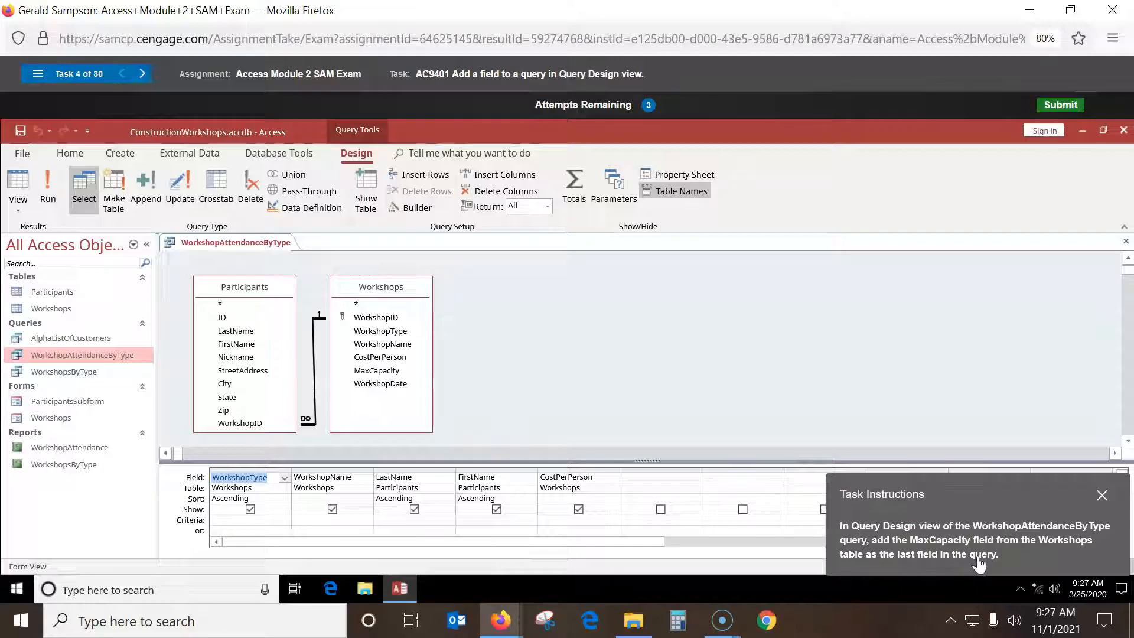
Add the MaxCapacity field as the last field of the WorkshopAttendanceByType query and delete MaxCapacity from the WorkshopsByType query.
double_click(377, 370)
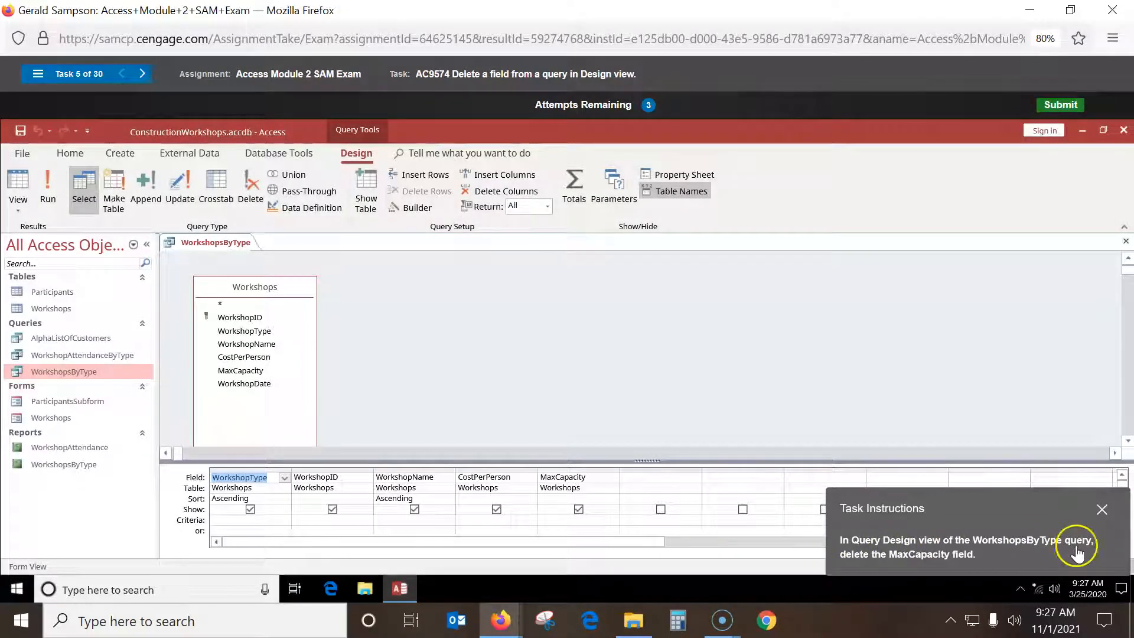
left_click(573, 465)
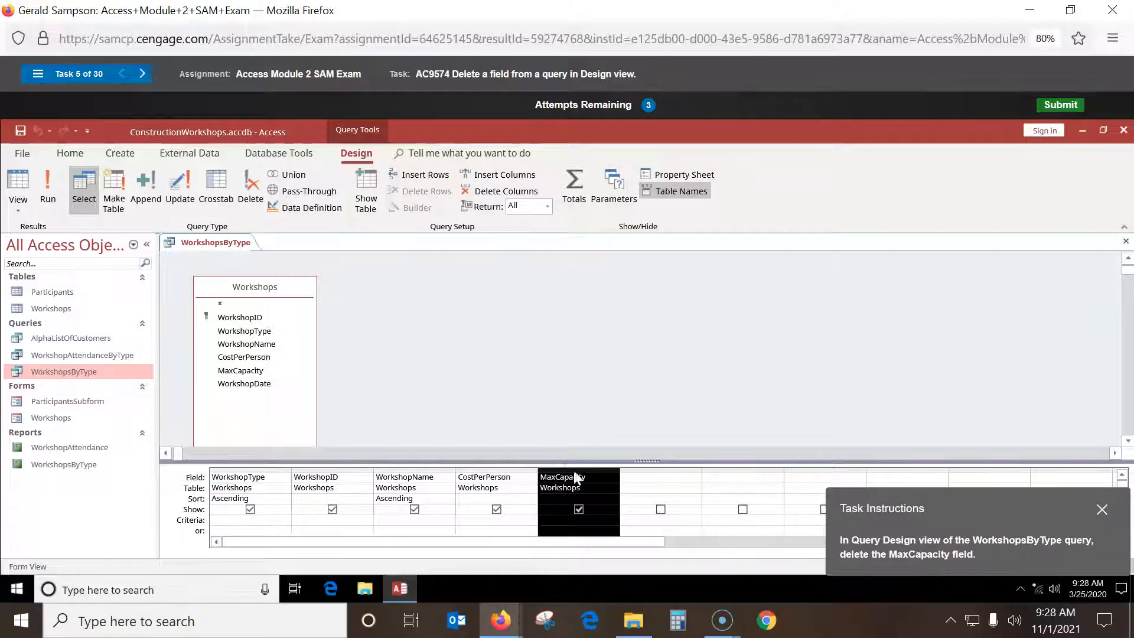
key("Delete")
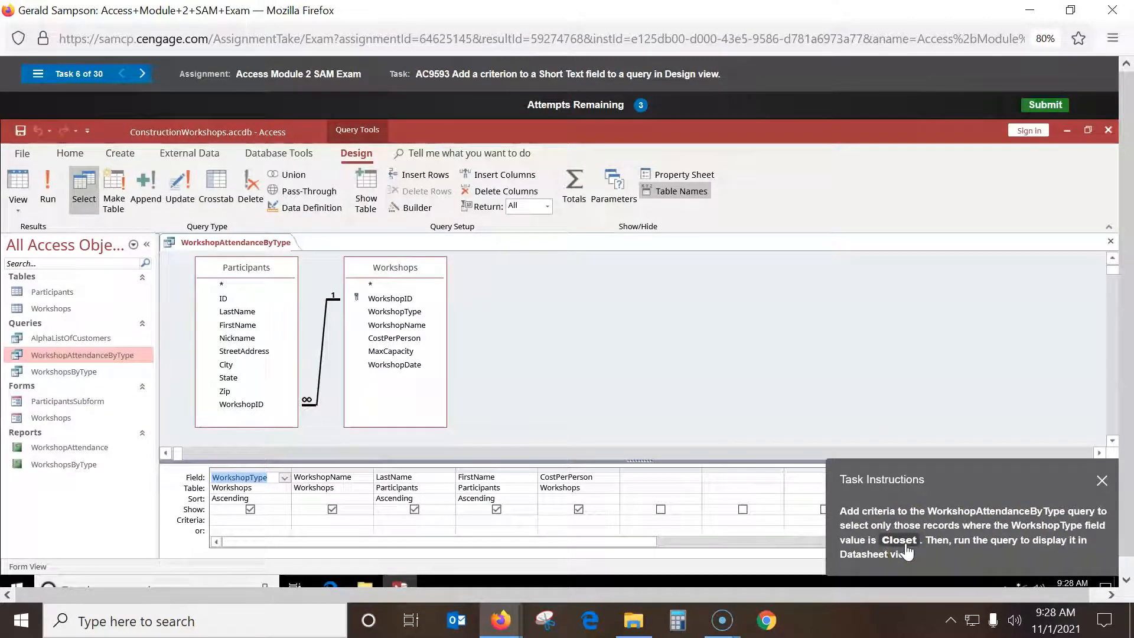
Set the WorkshopType criterion of the WorkshopAttendanceByType query to Closet and run the query.
left_click(250, 521)
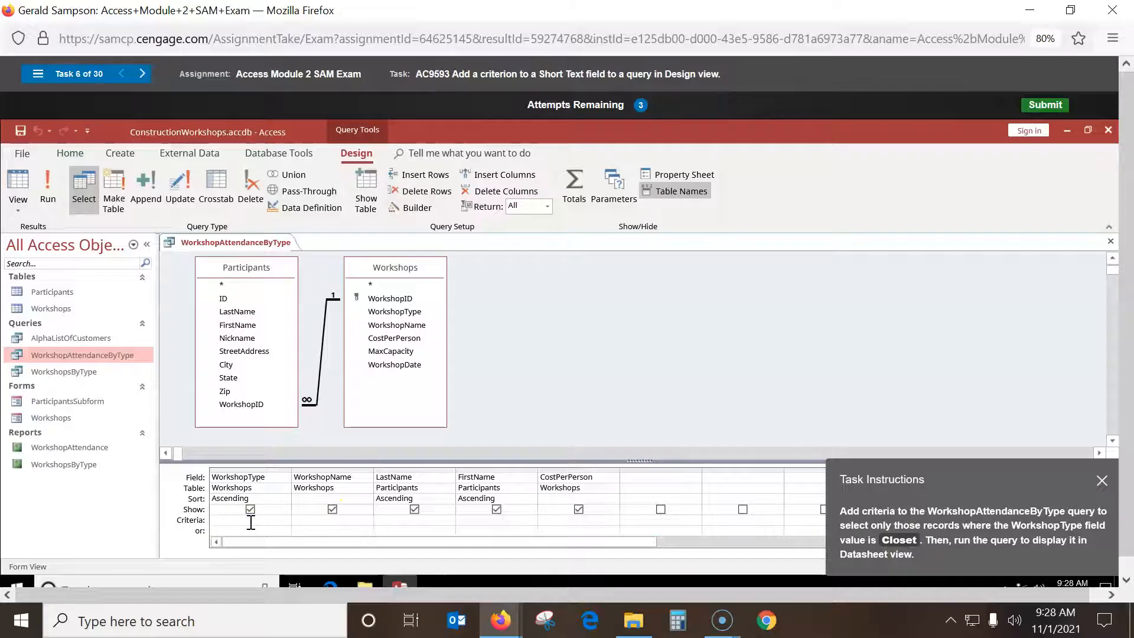
type("Closet")
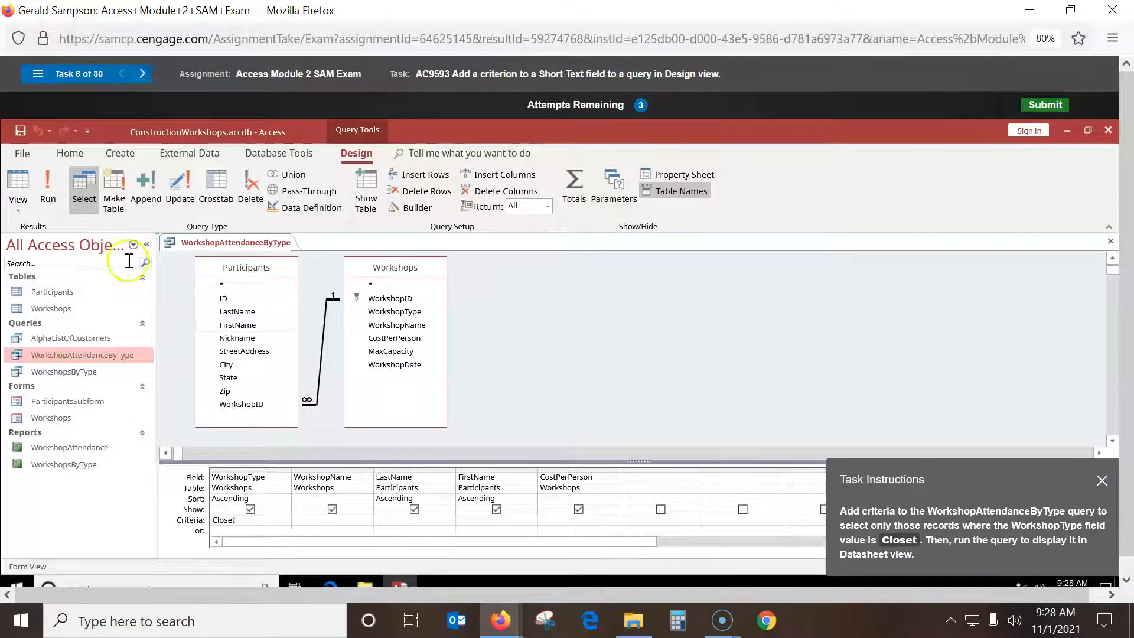
left_click(49, 180)
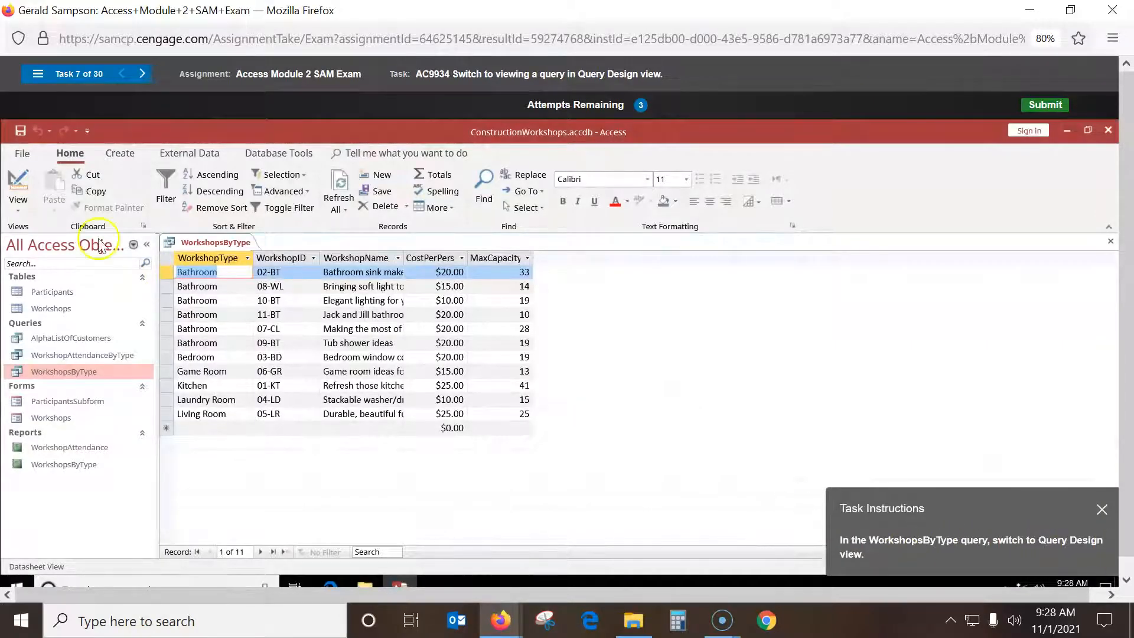
Switch the WorkshopsByType query to Design view.
left_click(15, 180)
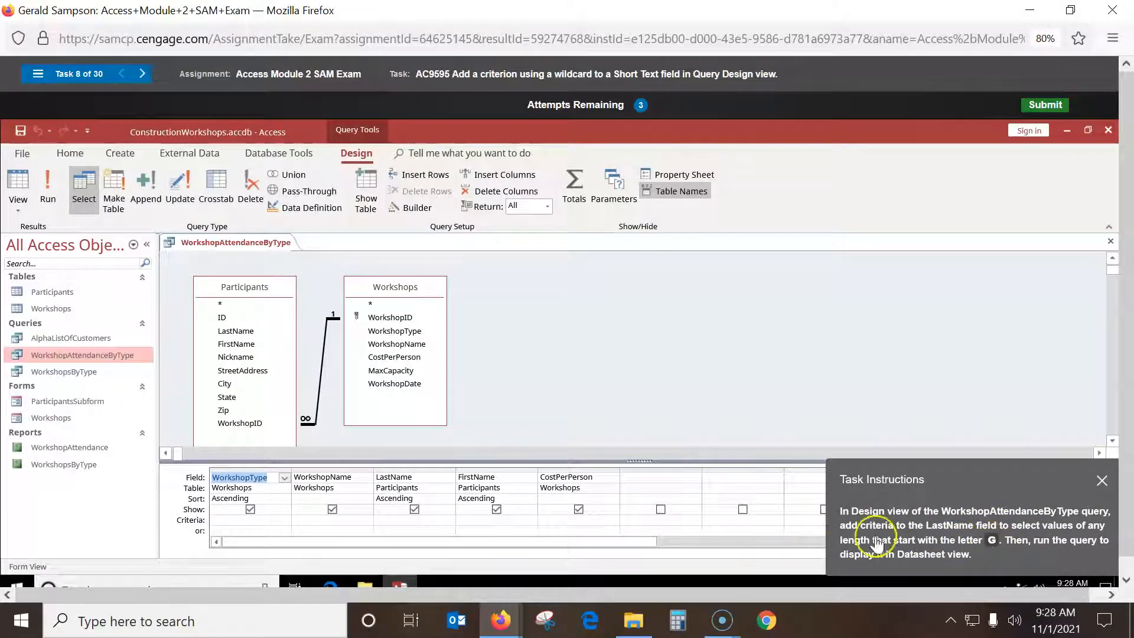
Set the LastName criterion of the WorkshopAttendanceByType query to the wildcard G* and run the query.
left_click(392, 519)
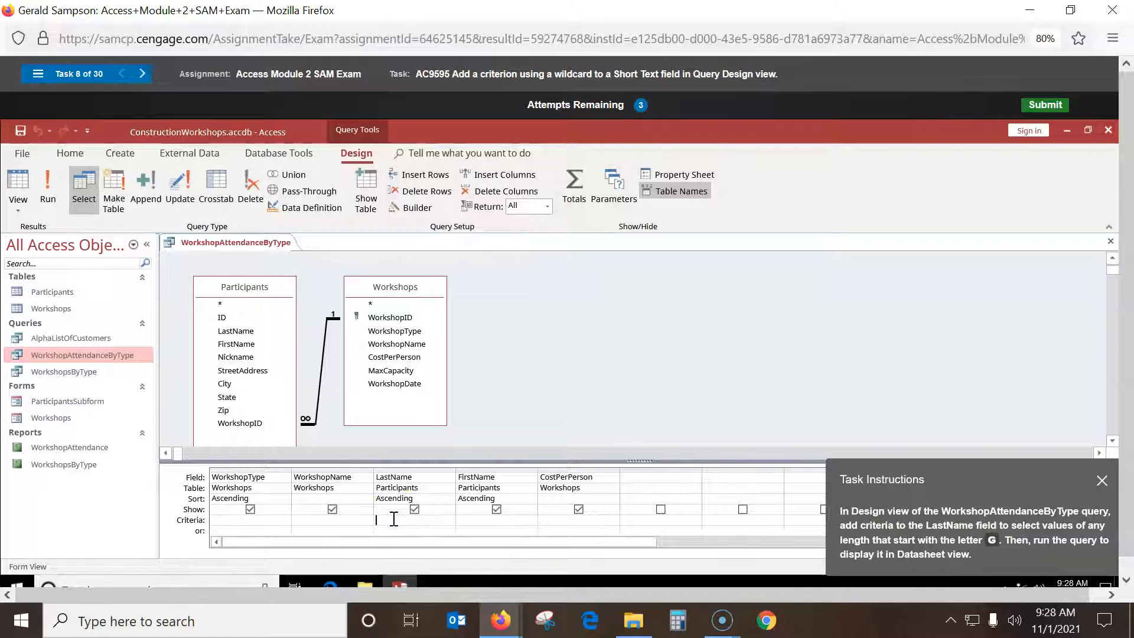
type("G")
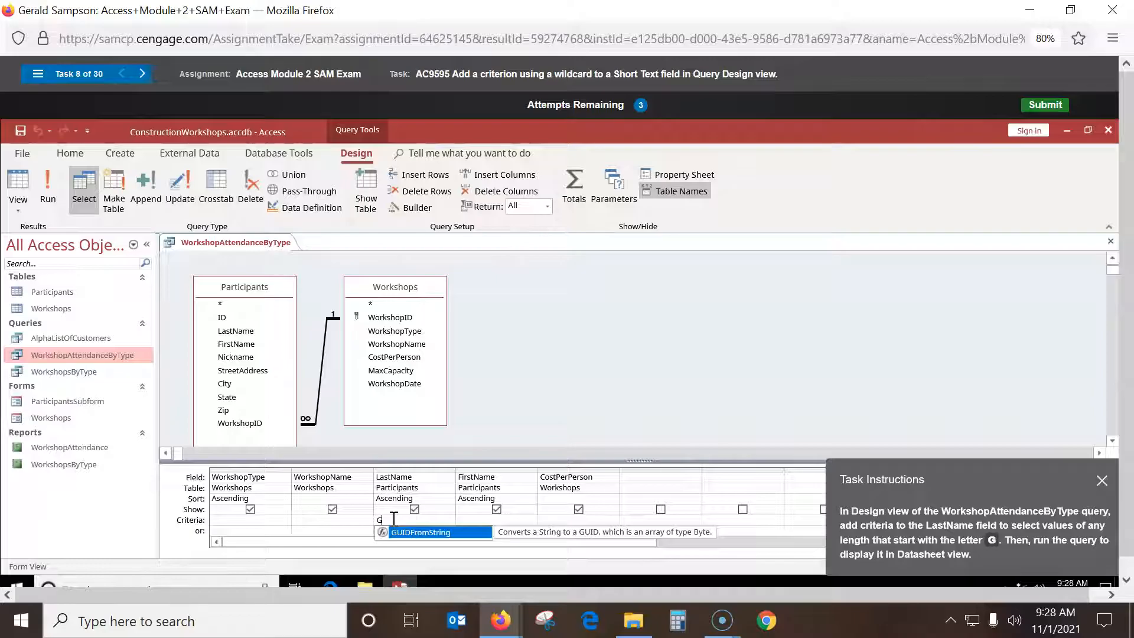
type("*")
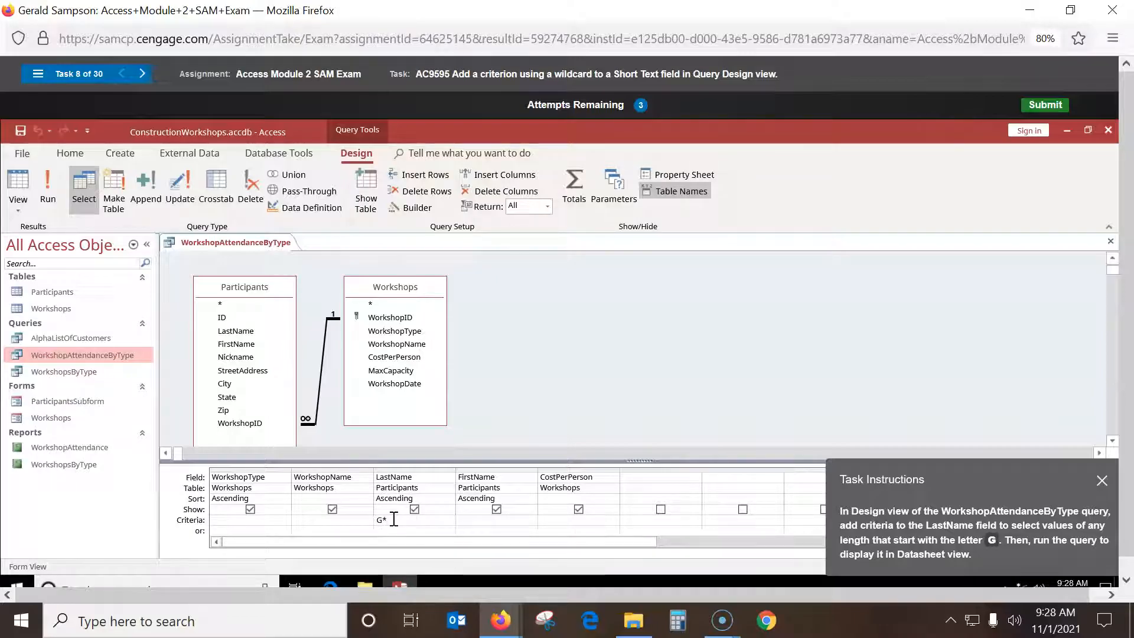
left_click(47, 188)
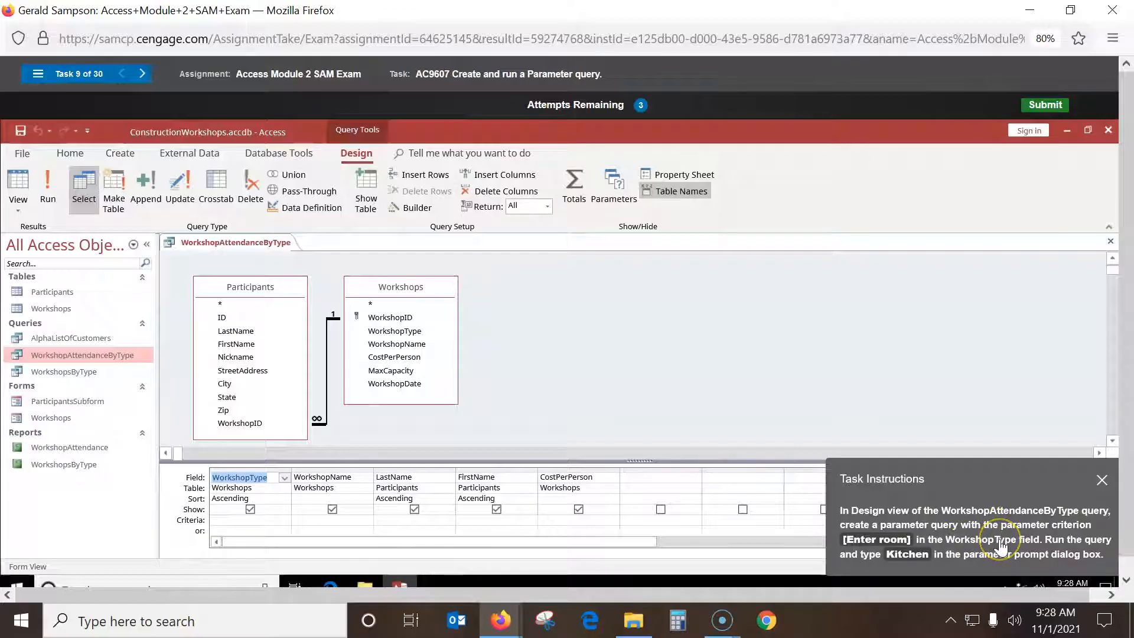
Try running the query with the parameter criterion [Enter Room] in the WorkshopType field, and restart the task.
left_click(230, 520)
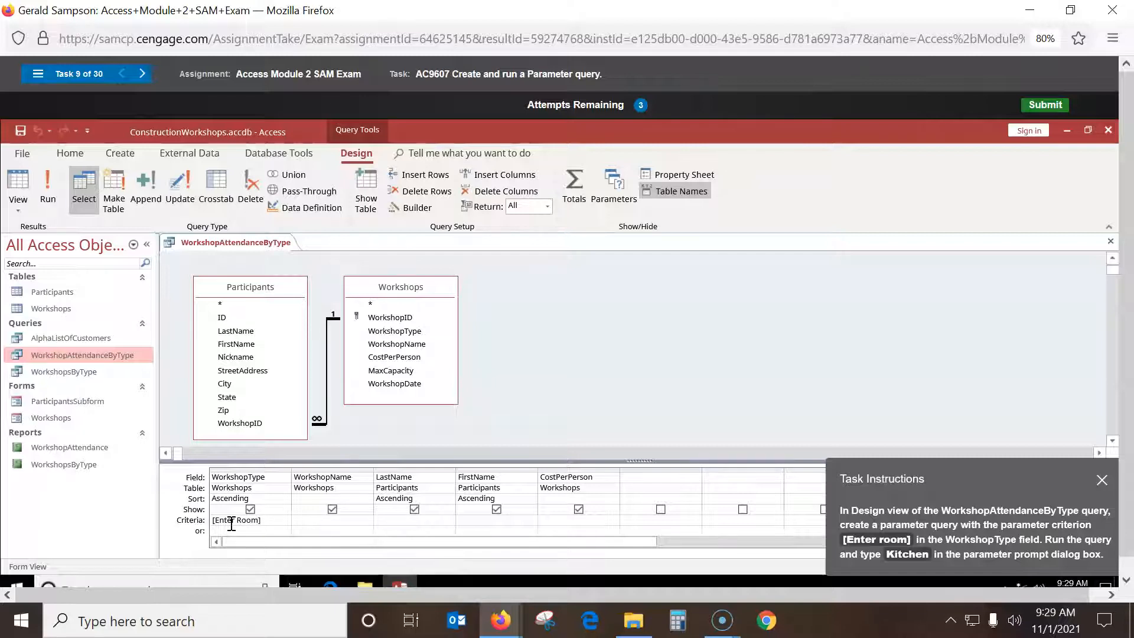
left_click(48, 188)
left_click(622, 318)
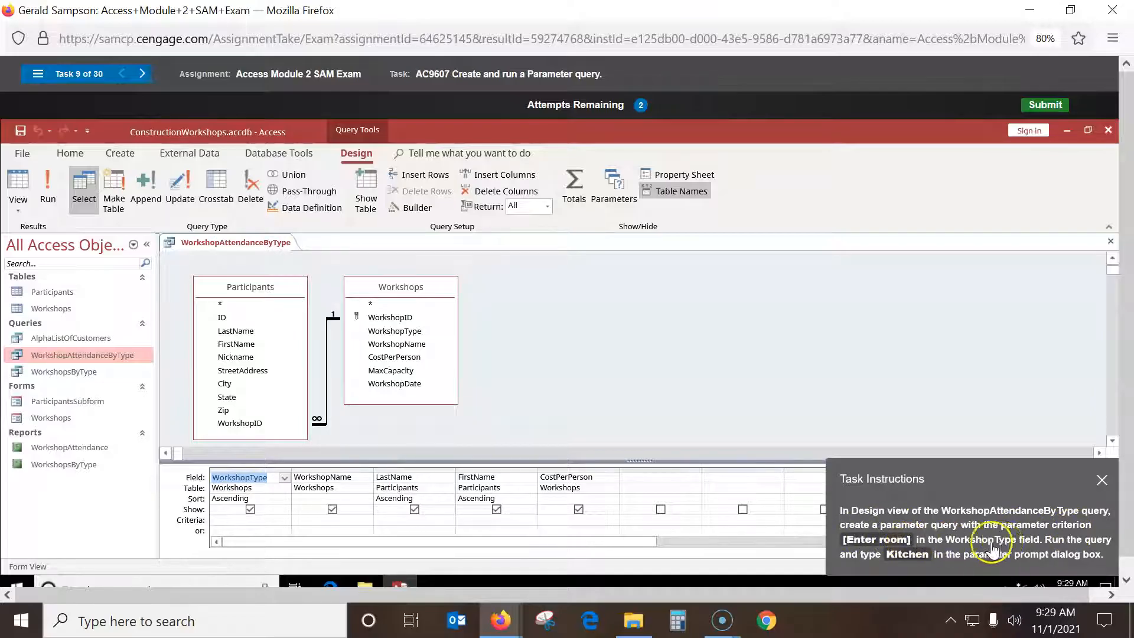
Set the WorkshopType criterion to the parameter [Enter room] and run the query with Kitchen as the parameter value.
left_click(219, 519)
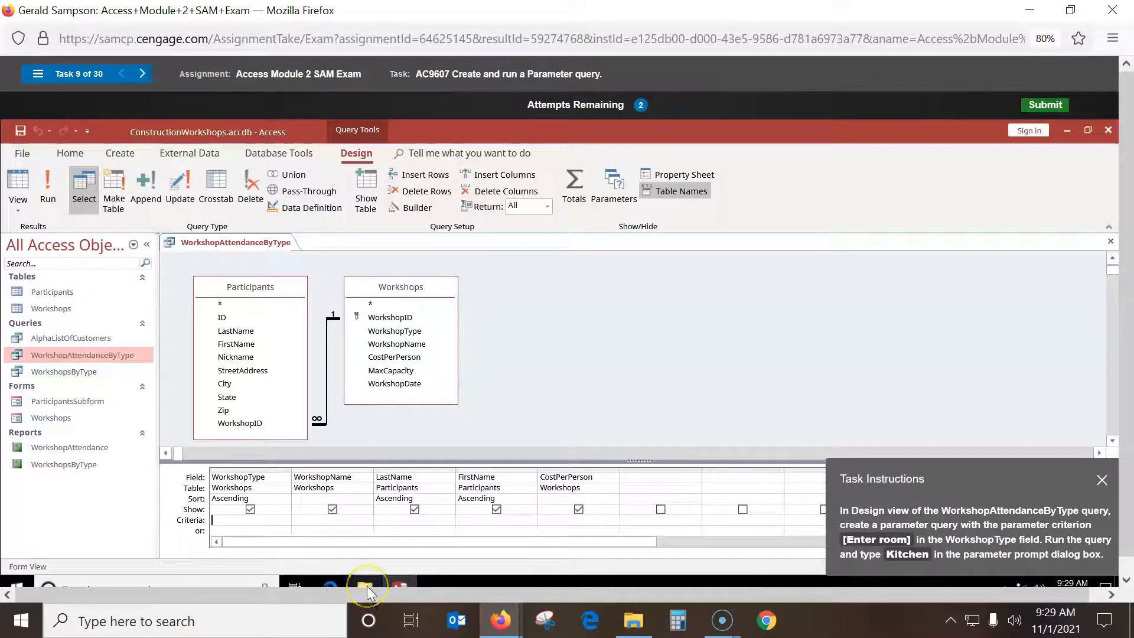
type("[E")
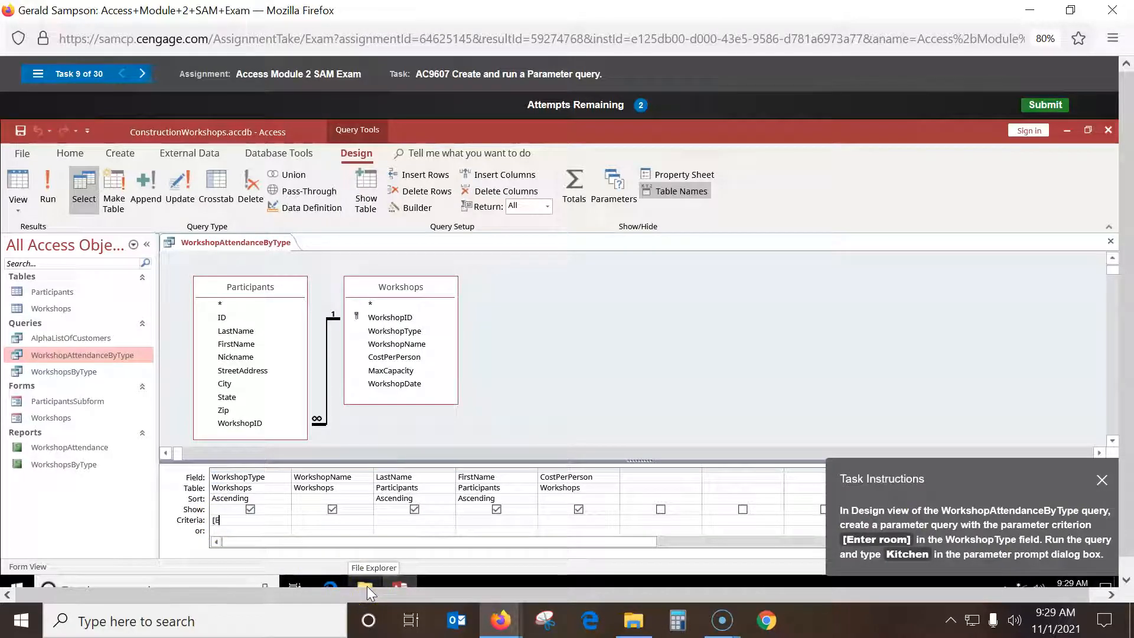
type("nter roo")
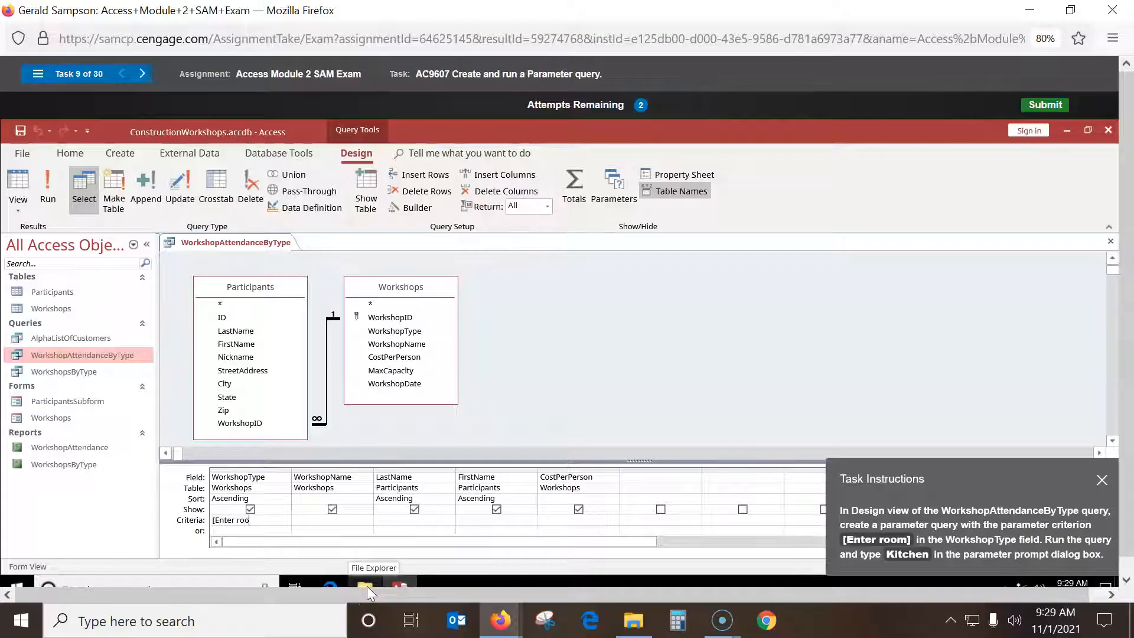
type("m]")
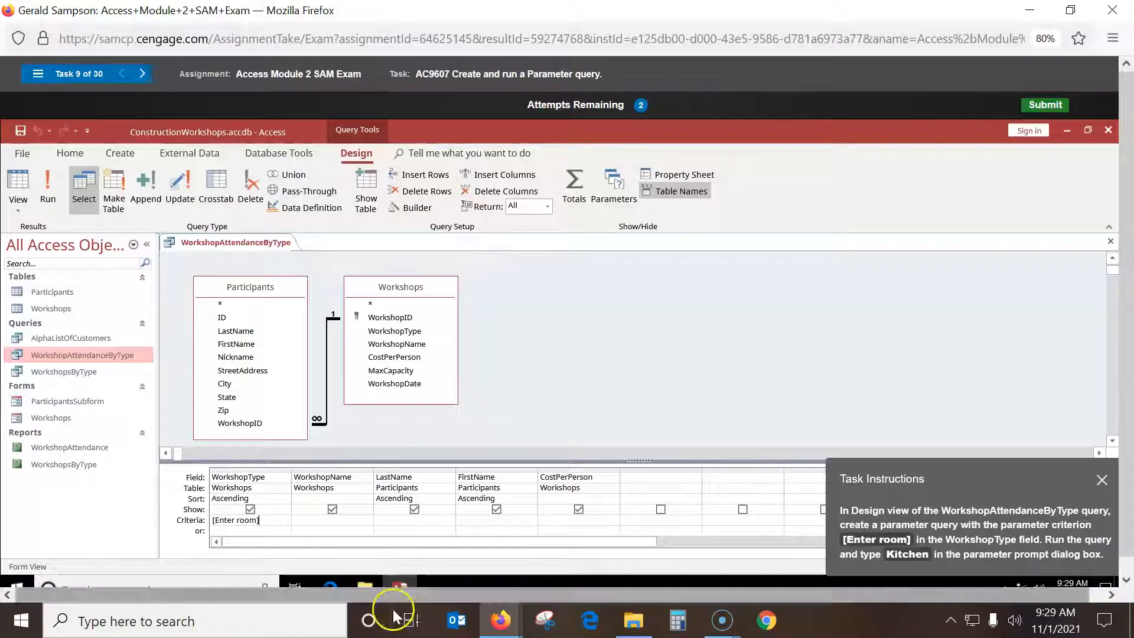
left_click(53, 186)
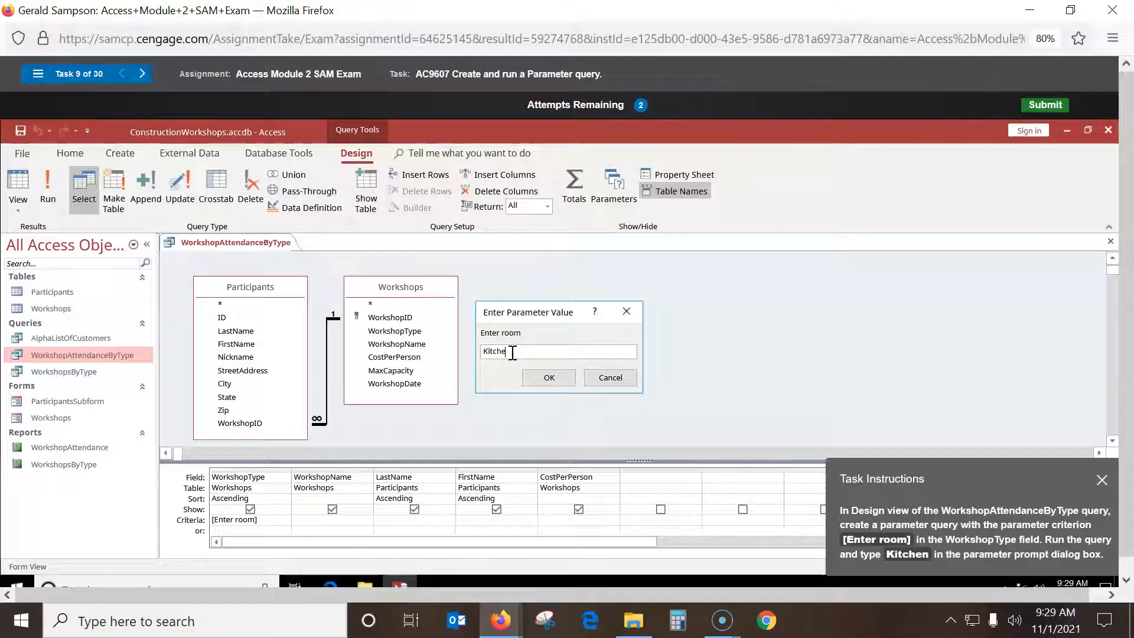
type("Kitchen")
left_click(549, 377)
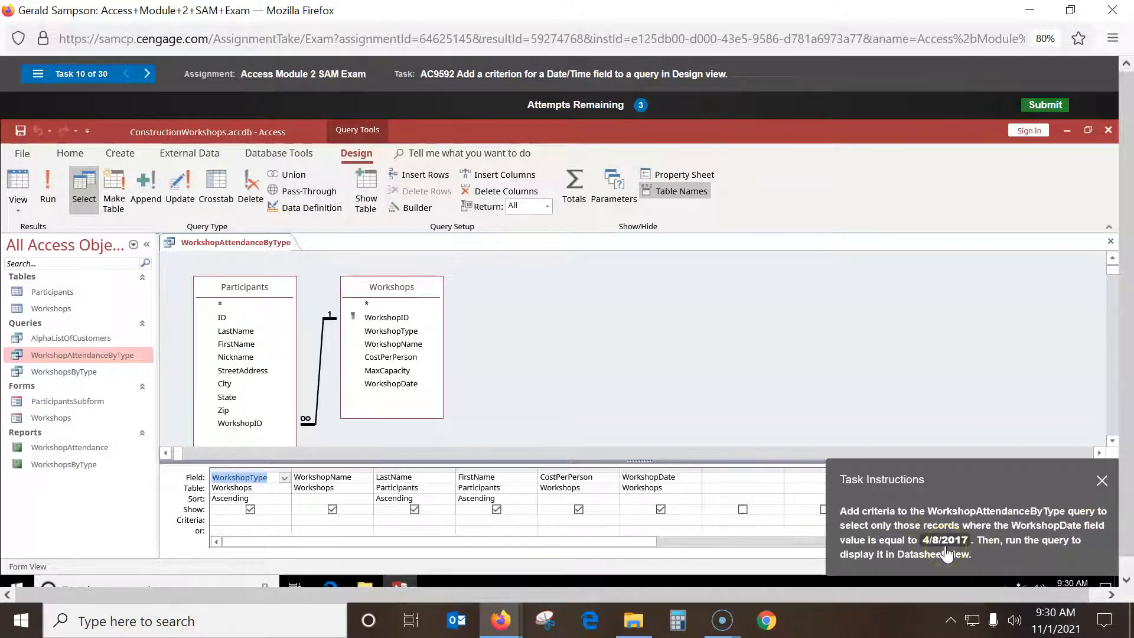
Try running the WorkshopAttendanceByType query with the criterion >4/8/2017 in the WorkshopDate field.
left_click(652, 521)
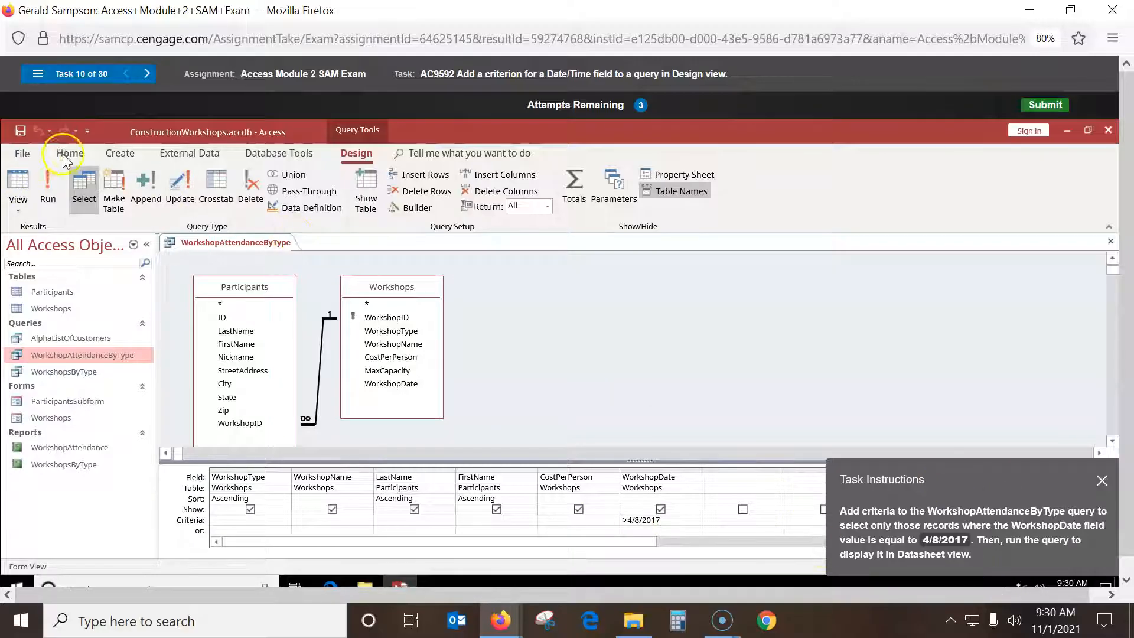
left_click(52, 177)
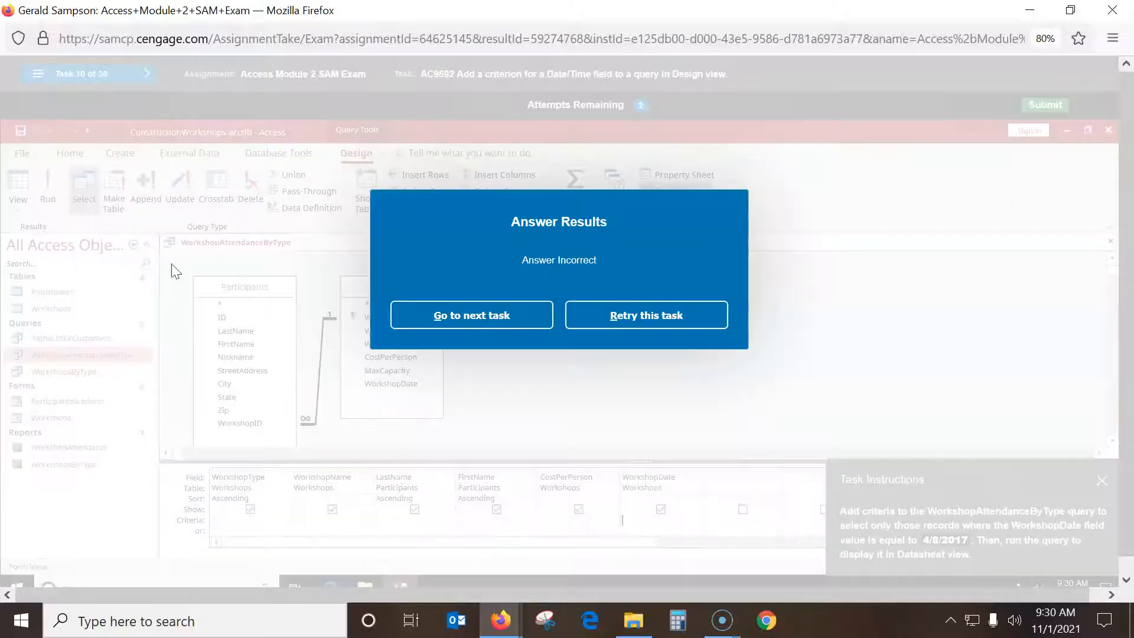
Restart the task and try running the WorkshopAttendanceByType query with the WorkshopDate criterion >4/8/2017 once more.
left_click(615, 321)
left_click(645, 520)
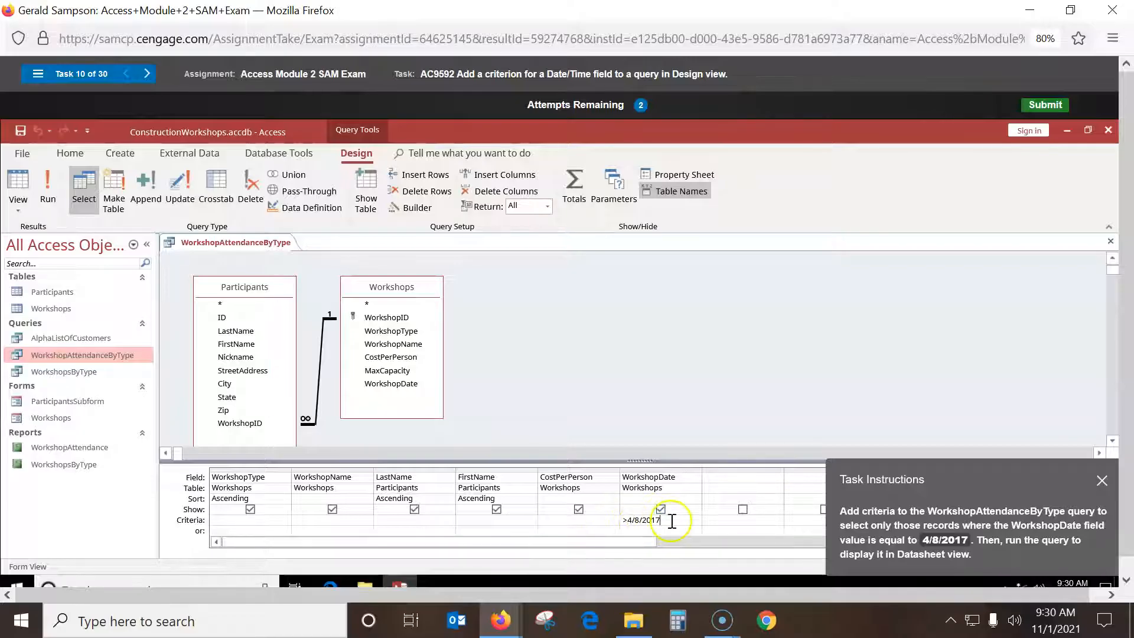
left_click(56, 185)
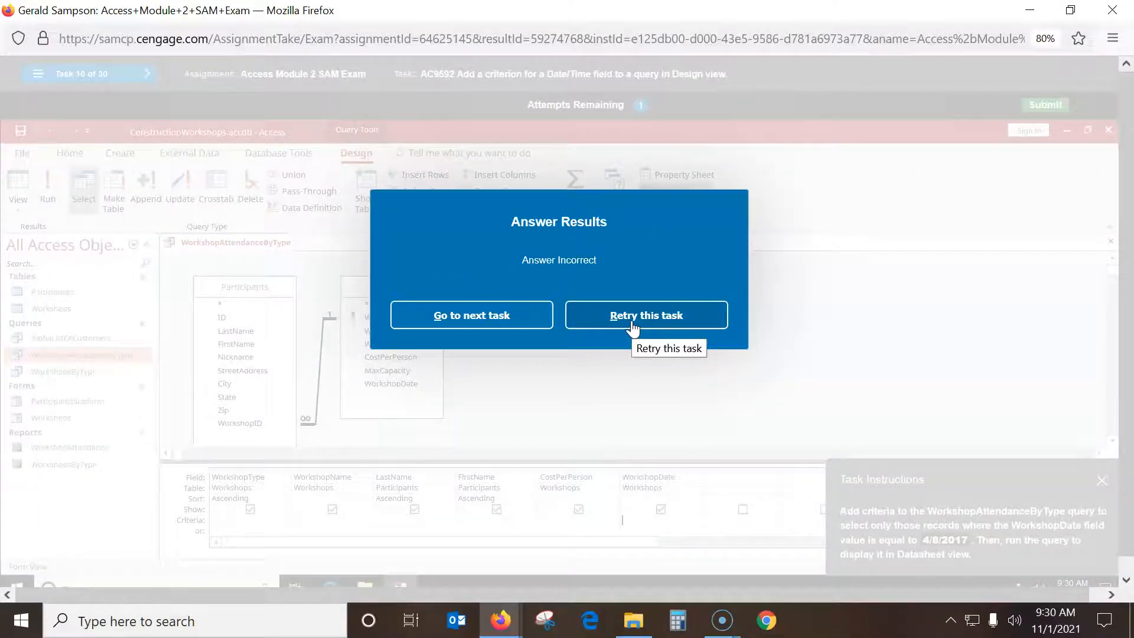
Retry the task, set the WorkshopDate criterion of the WorkshopAttendanceByType query to =4/8/2017, and run the query.
left_click(633, 323)
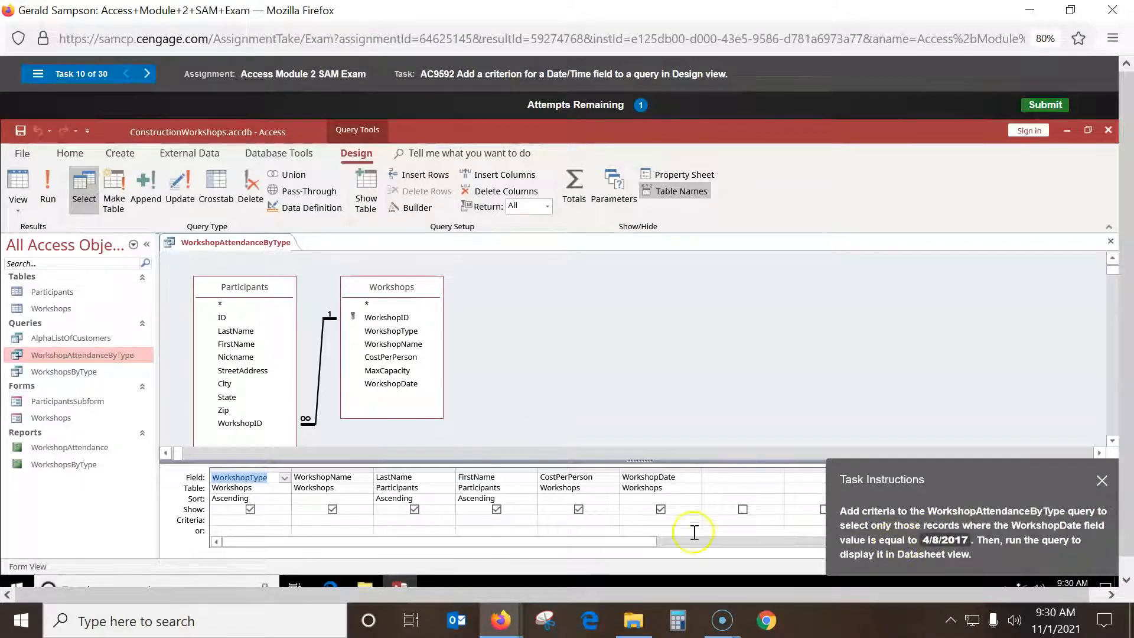
left_click(650, 523)
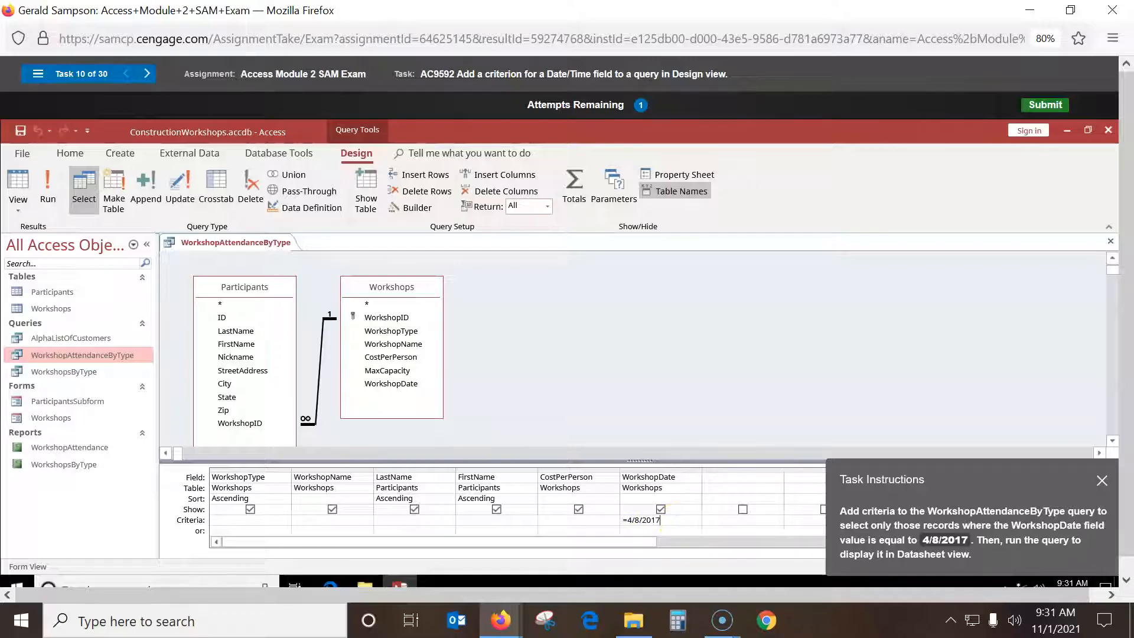
left_click(43, 187)
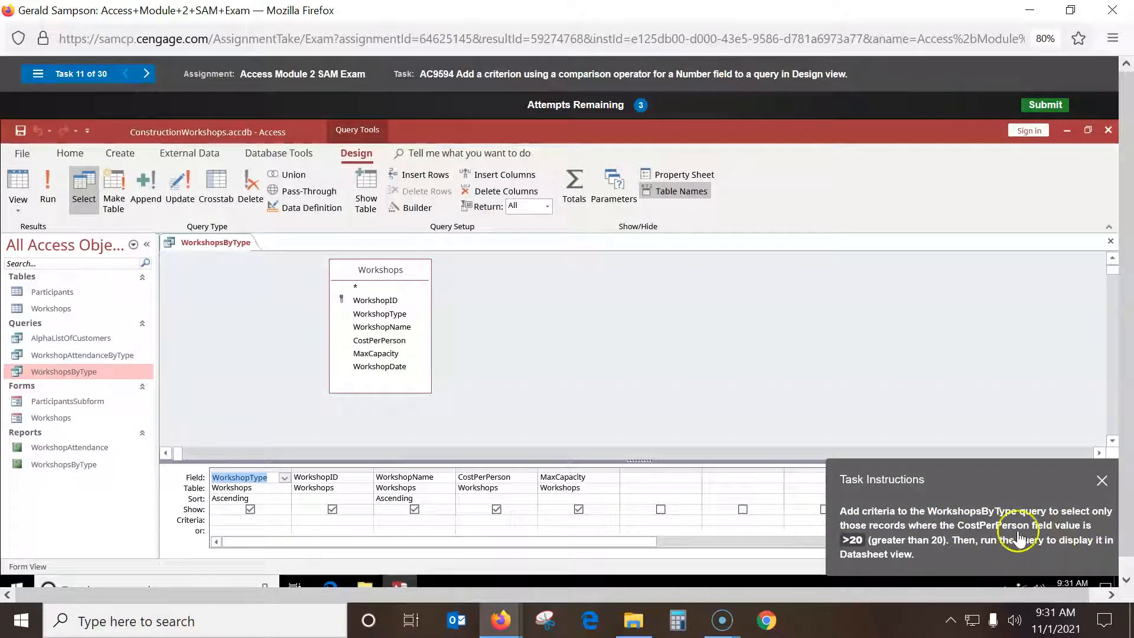
Set the CostPerPerson criterion of the WorkshopsByType query to >20 and run the query.
left_click(470, 521)
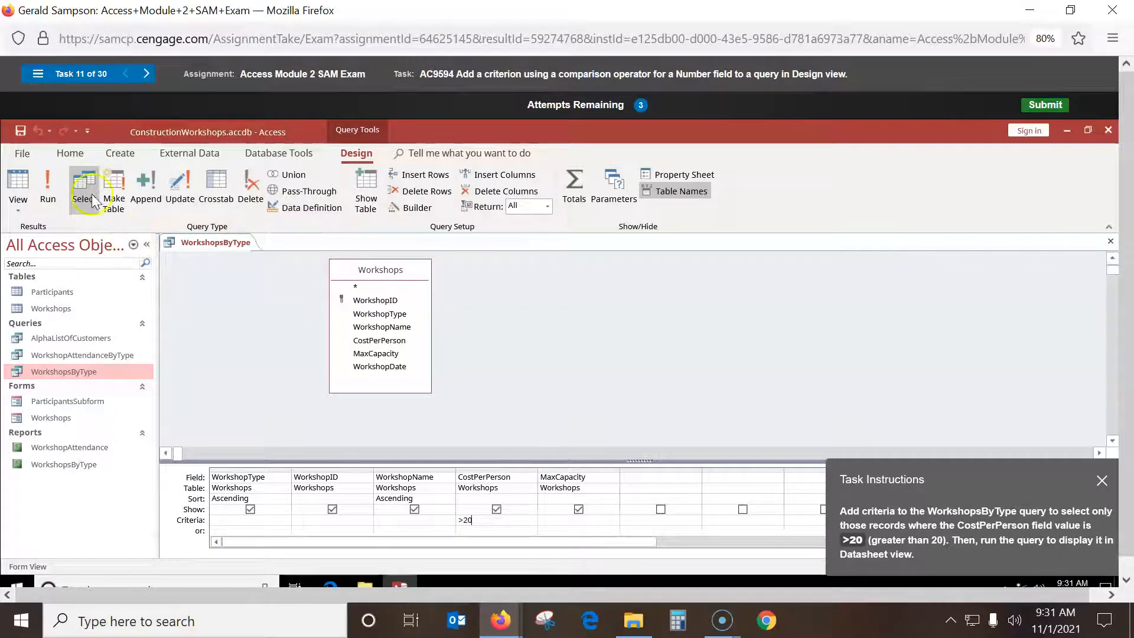
left_click(46, 187)
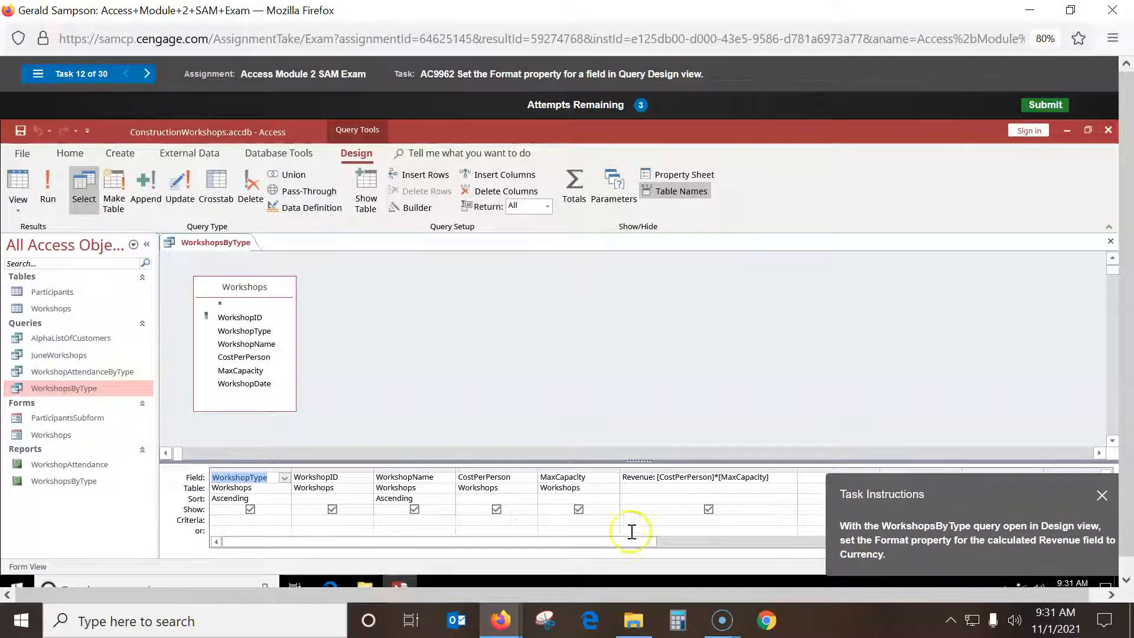
Set the Format property of the calculated Revenue field in the WorkshopsByType query to Currency.
left_click(782, 478)
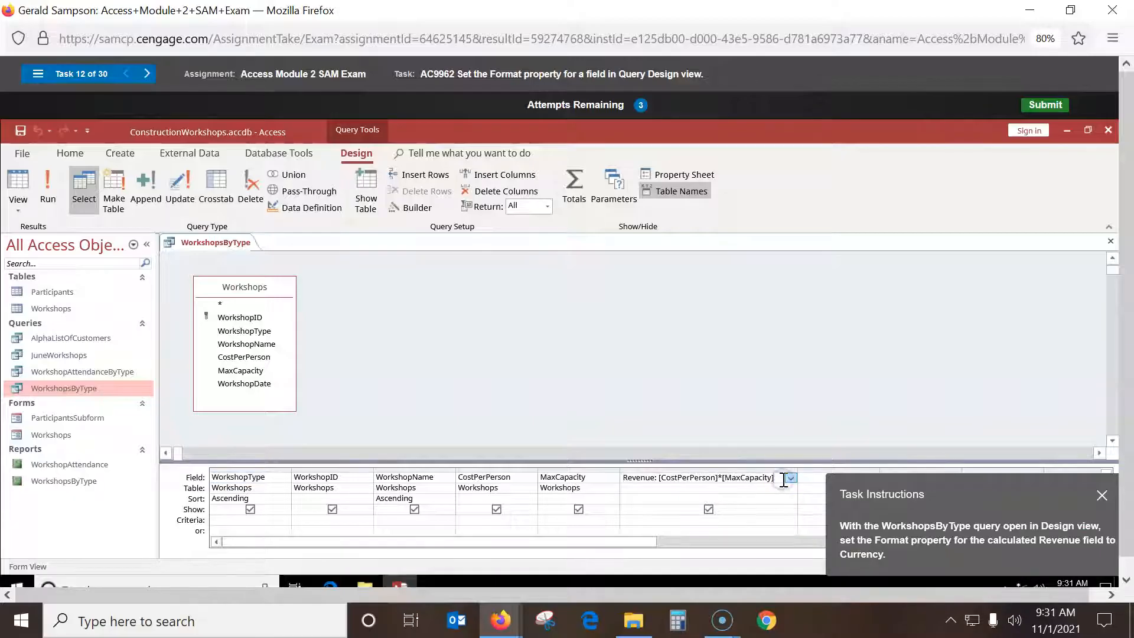
left_click(701, 184)
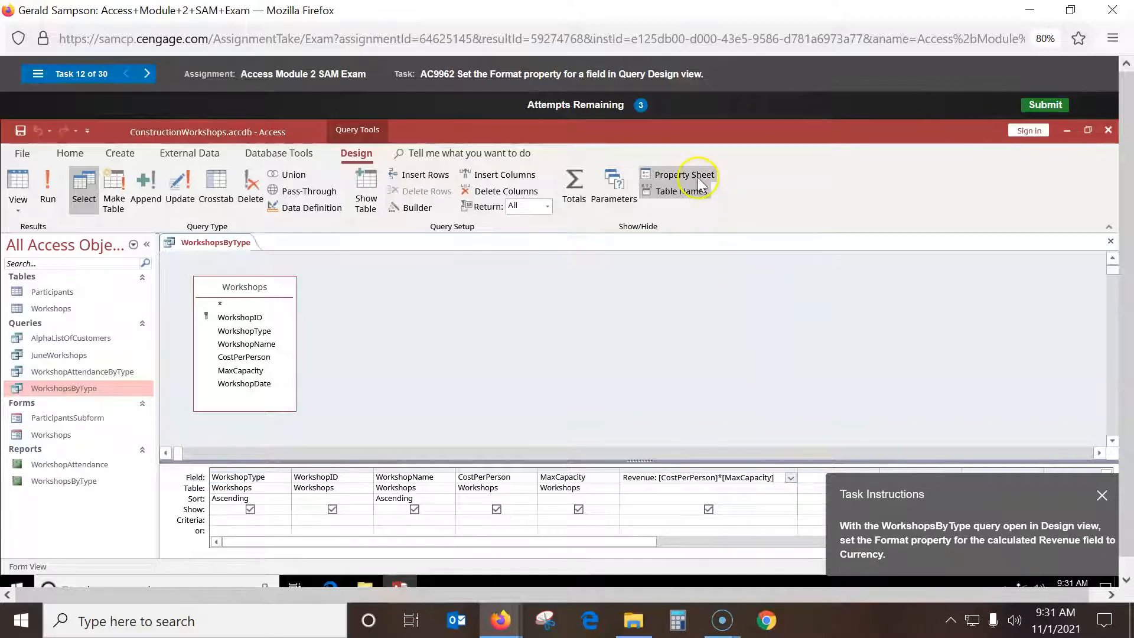
right_click(756, 477)
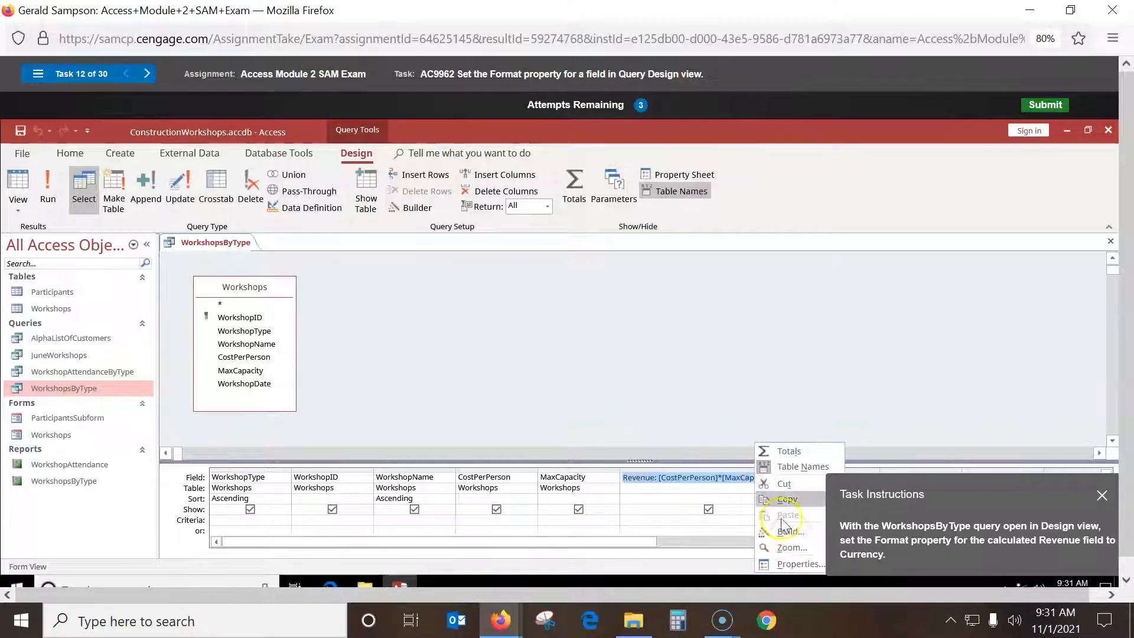
left_click(799, 563)
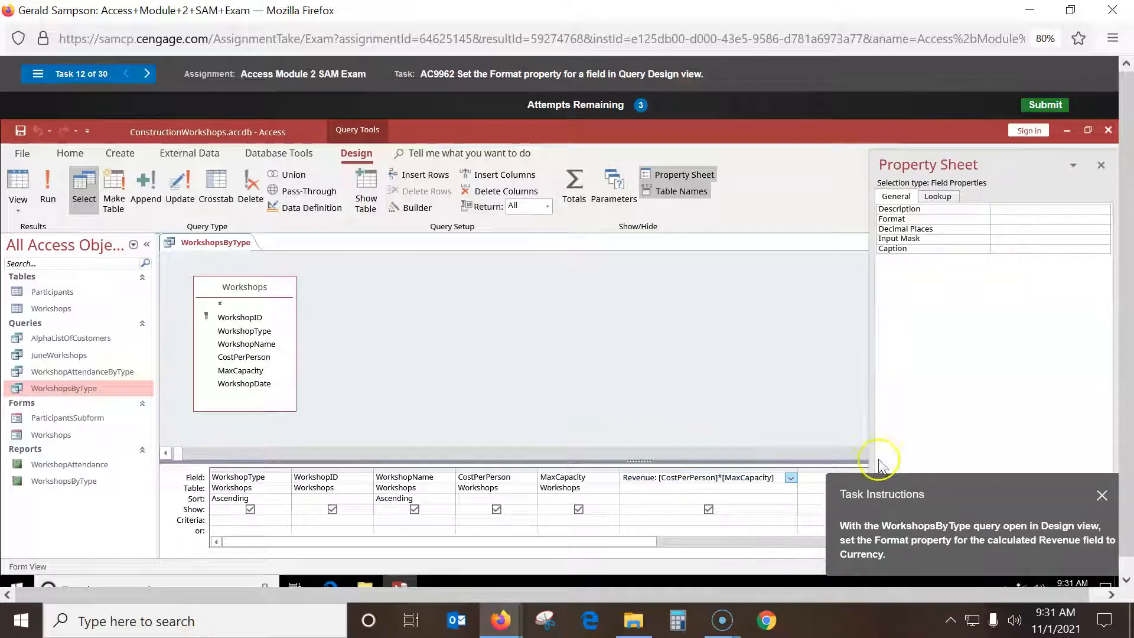
left_click(1066, 218)
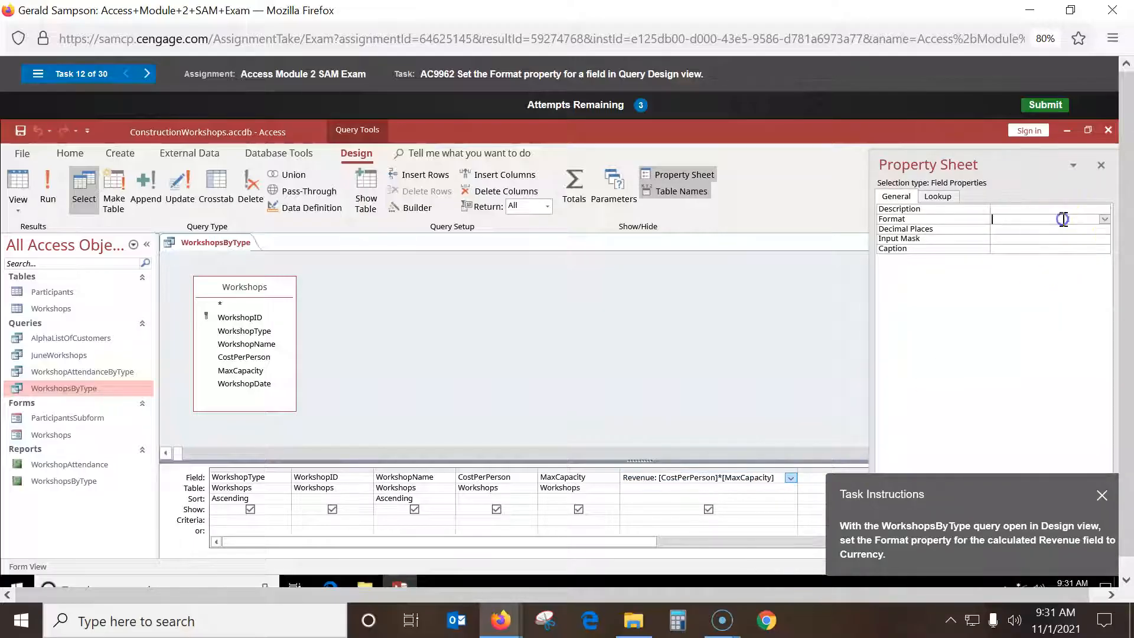
left_click(1104, 219)
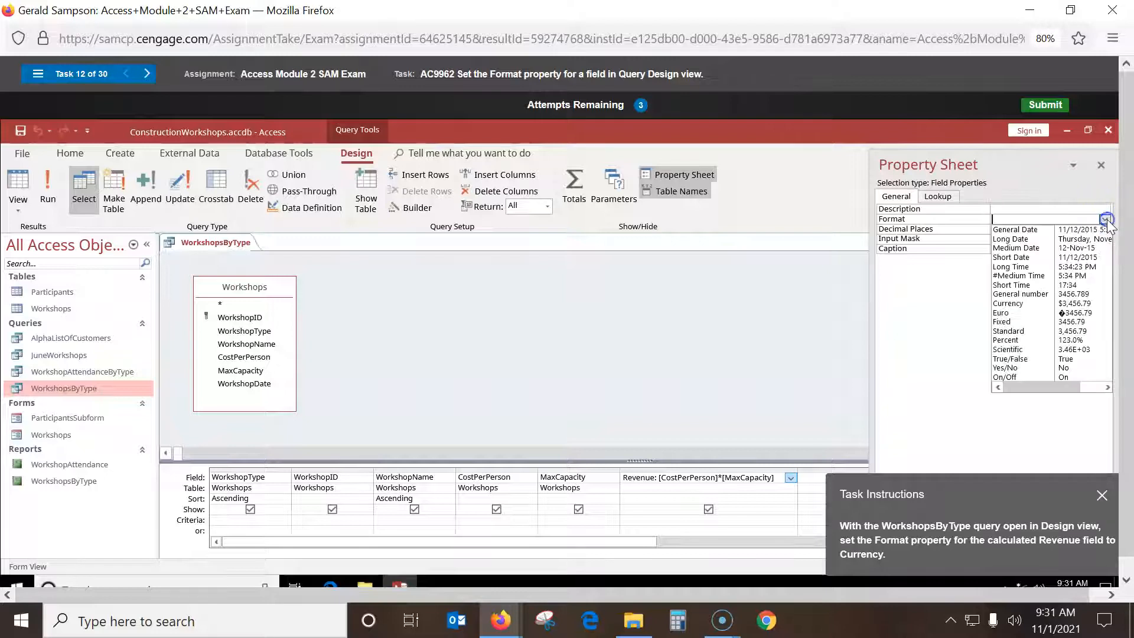
left_click(1009, 304)
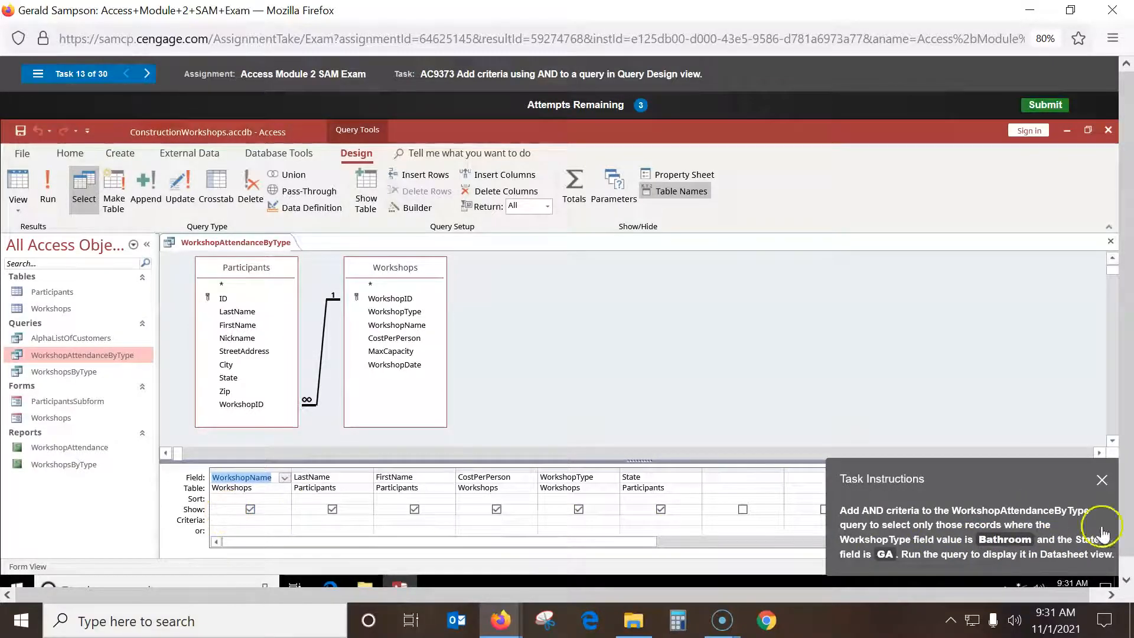
Add AND criteria GA for State and Bathroom for WorkshopType to the WorkshopAttendanceByType query, and run it.
left_click(640, 522)
type("GA")
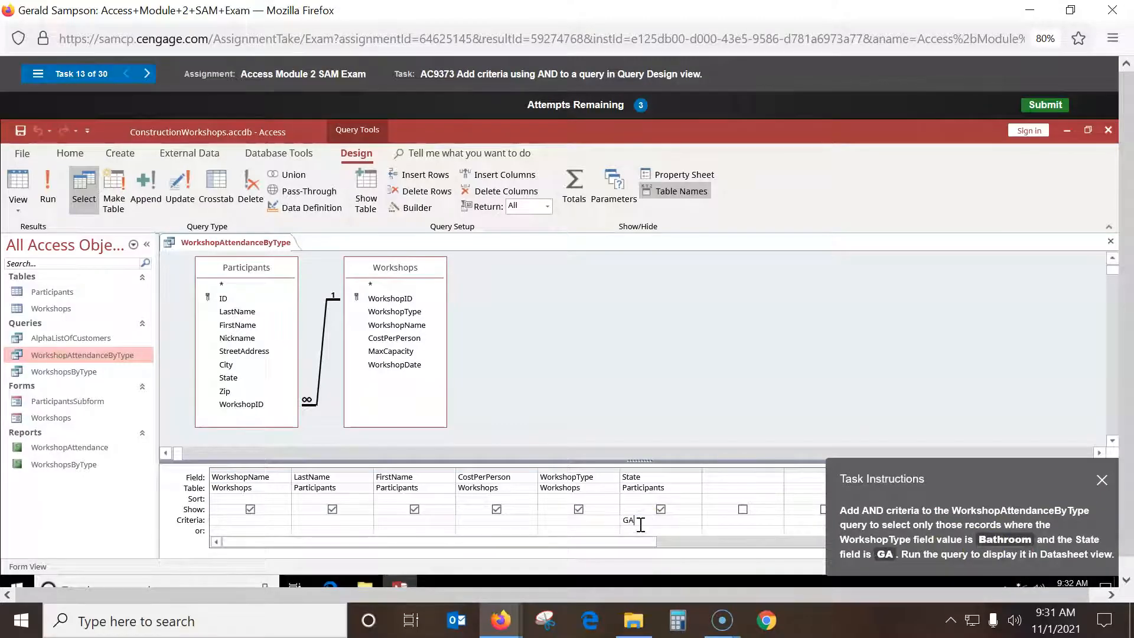
left_click(572, 521)
type("Bathroom")
left_click(47, 189)
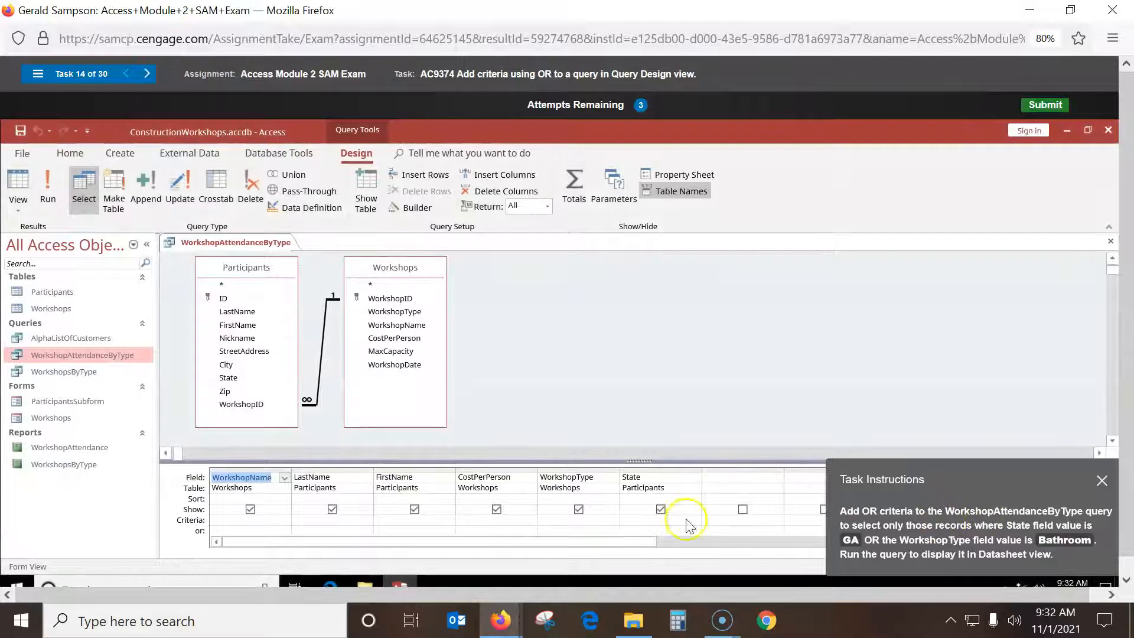
Add OR criteria selecting State GA or WorkshopType Bathroom to the WorkshopAttendanceByType query, and run it.
left_click(638, 522)
type("GA")
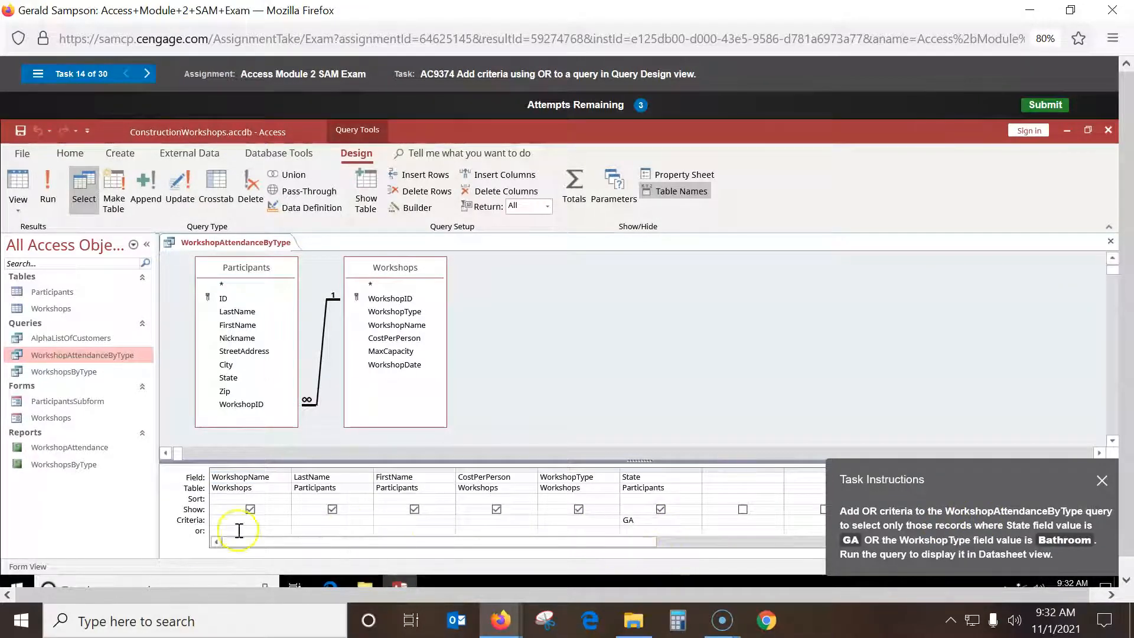
left_click(555, 528)
type("Bathroom")
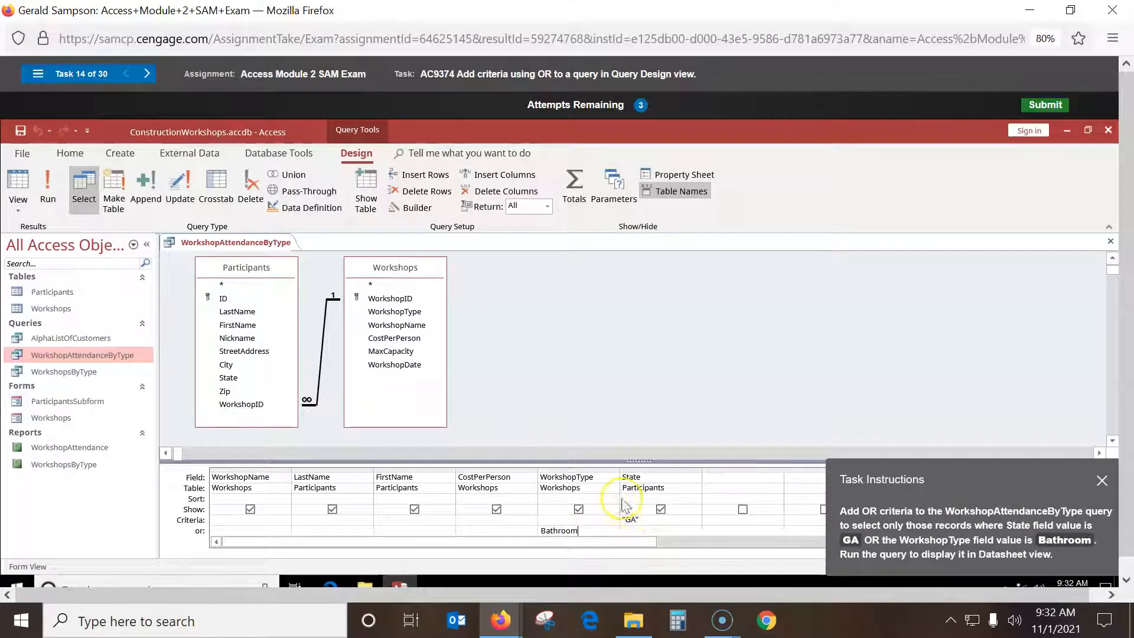
left_click(48, 190)
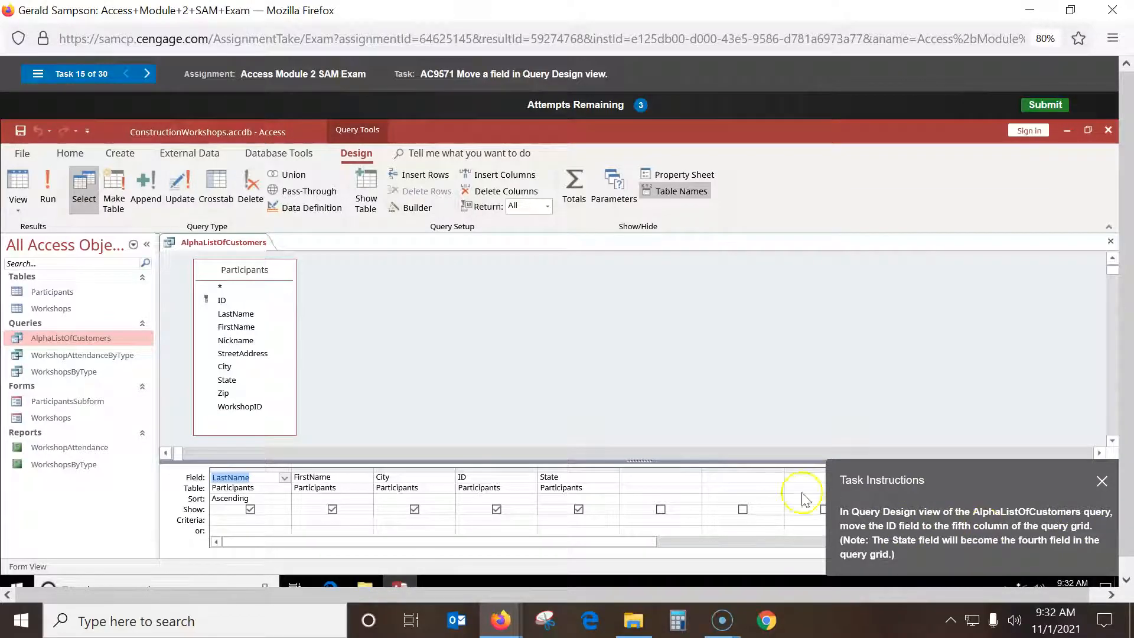
Move the ID field after State to the fifth column of the AlphaListOfCustomers query grid.
left_click(505, 466)
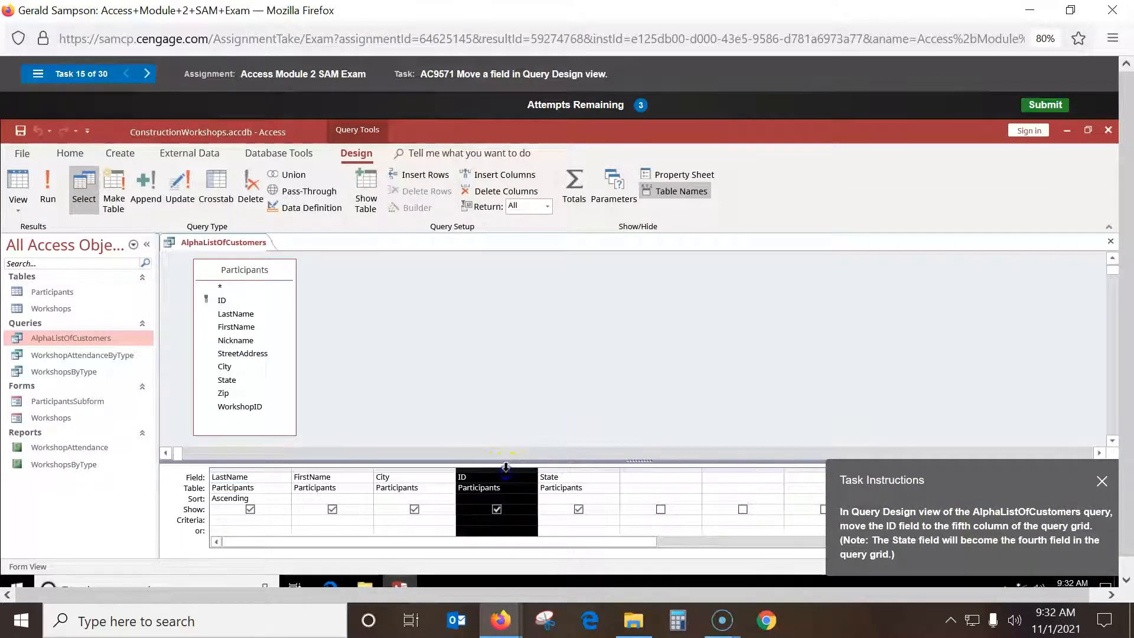
left_click_drag(504, 469, 631, 476)
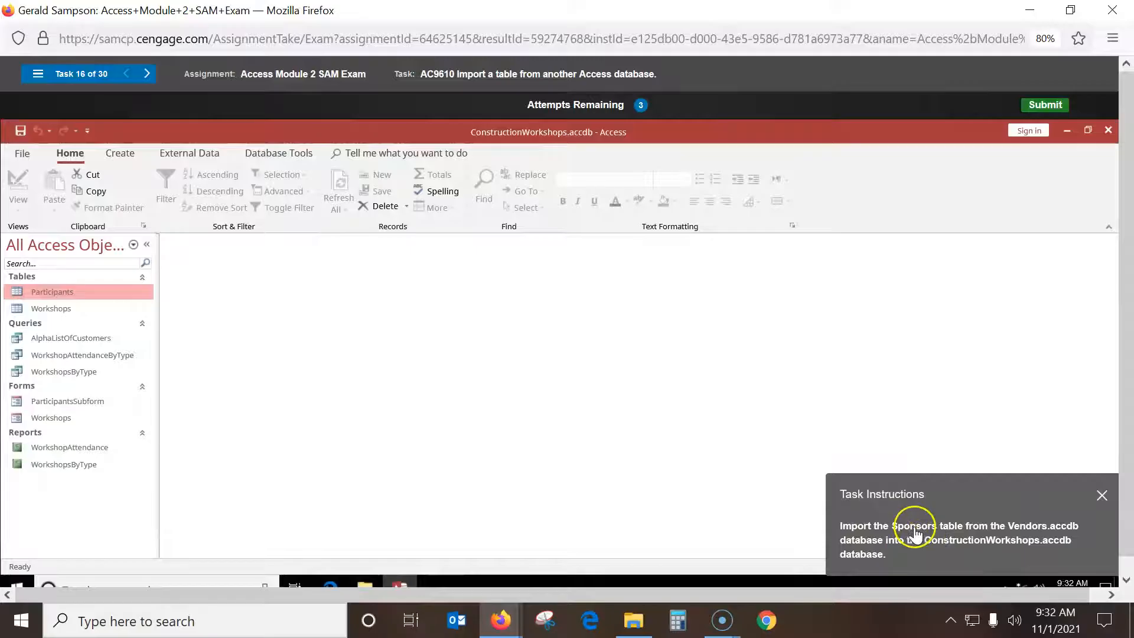
Import the Sponsors table from the Vendors.accdb database into the current database without saving the import steps.
left_click(183, 153)
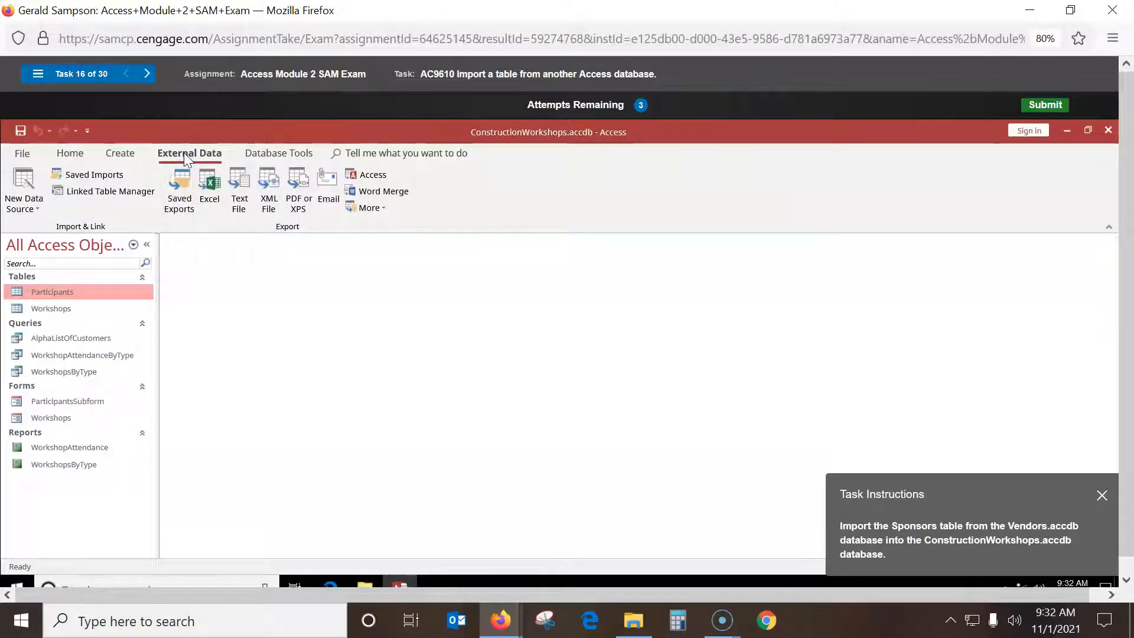
left_click(30, 203)
mouse_move(68, 264)
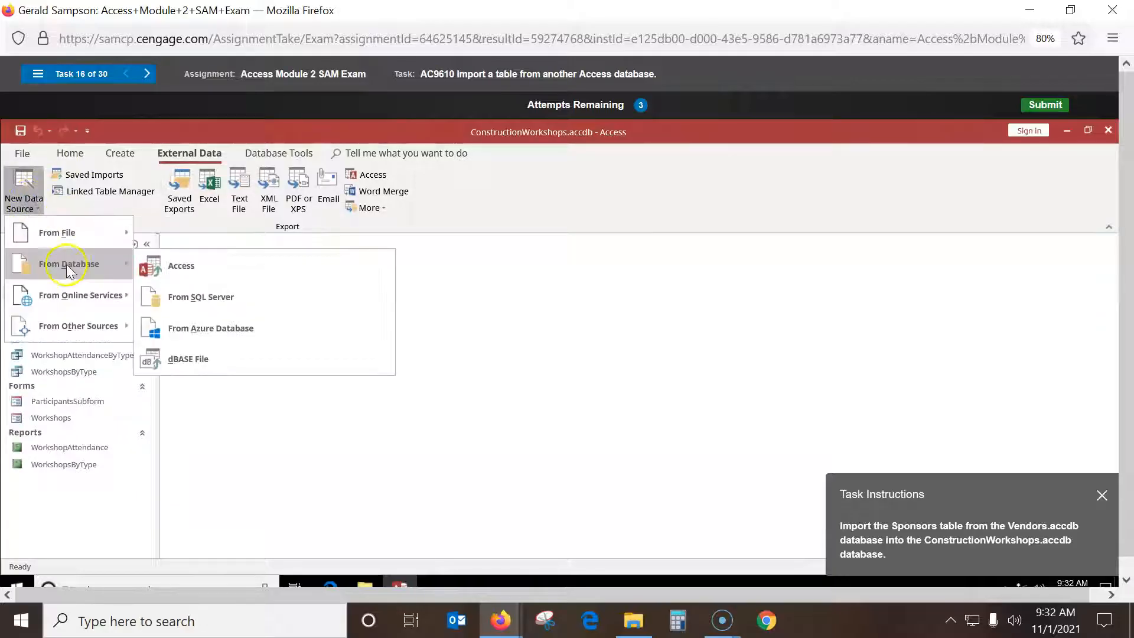
left_click(180, 267)
left_click(770, 259)
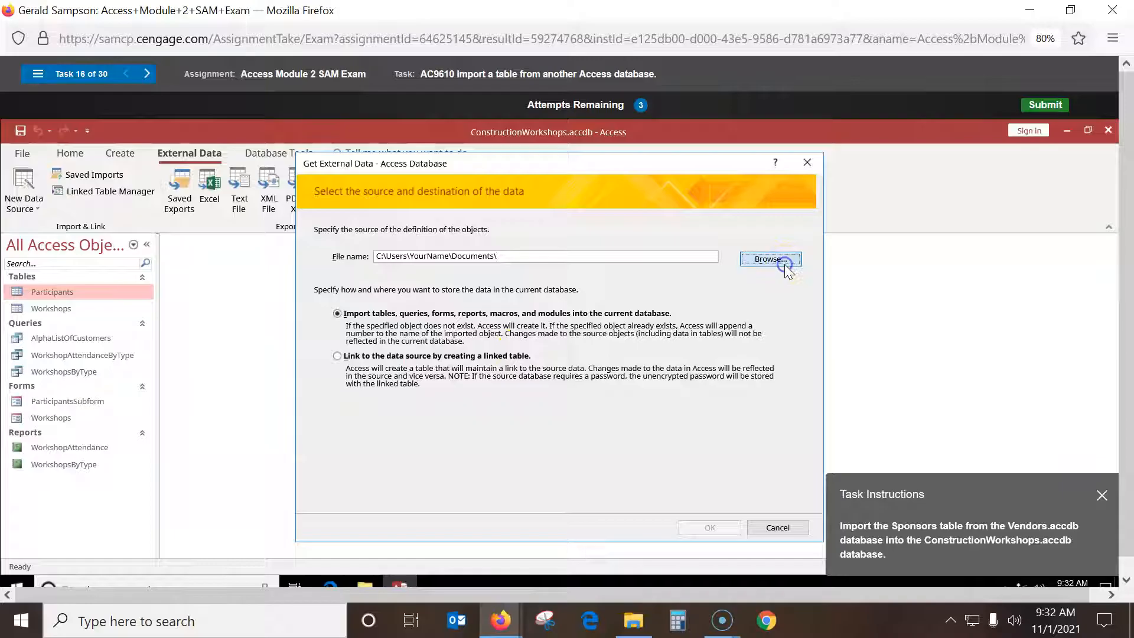
left_click(495, 313)
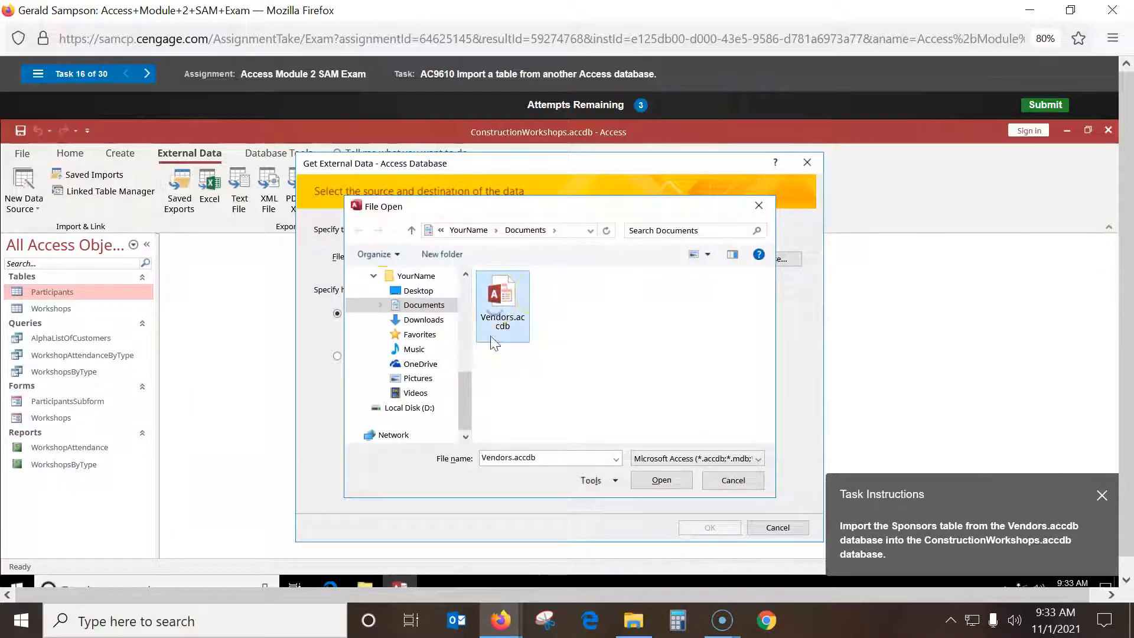
left_click(657, 481)
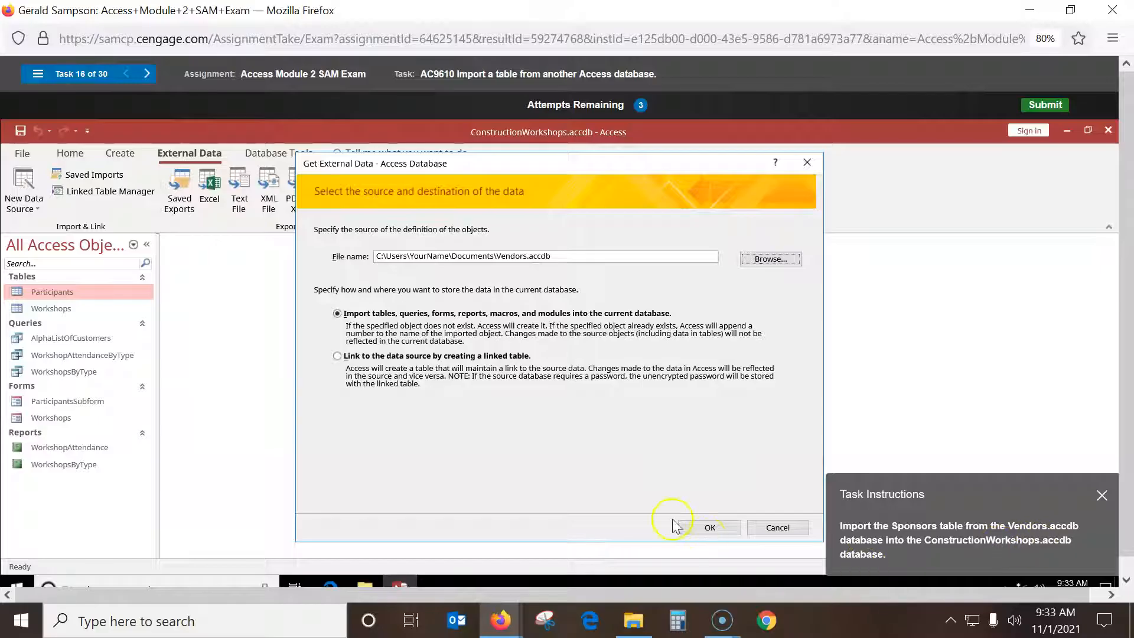
left_click(712, 528)
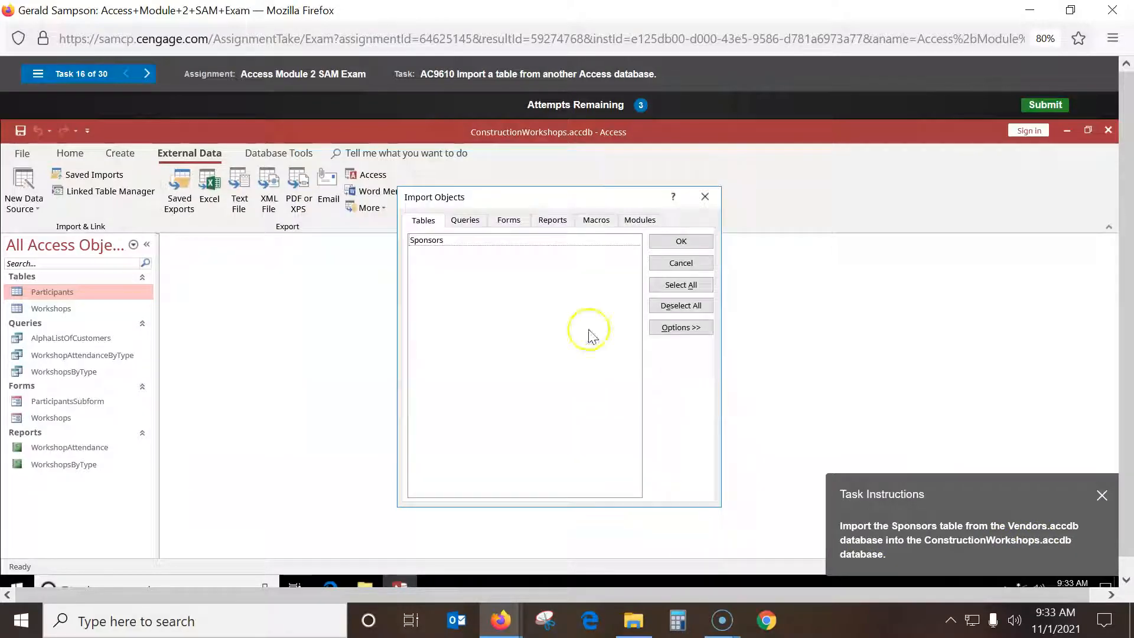
left_click(427, 240)
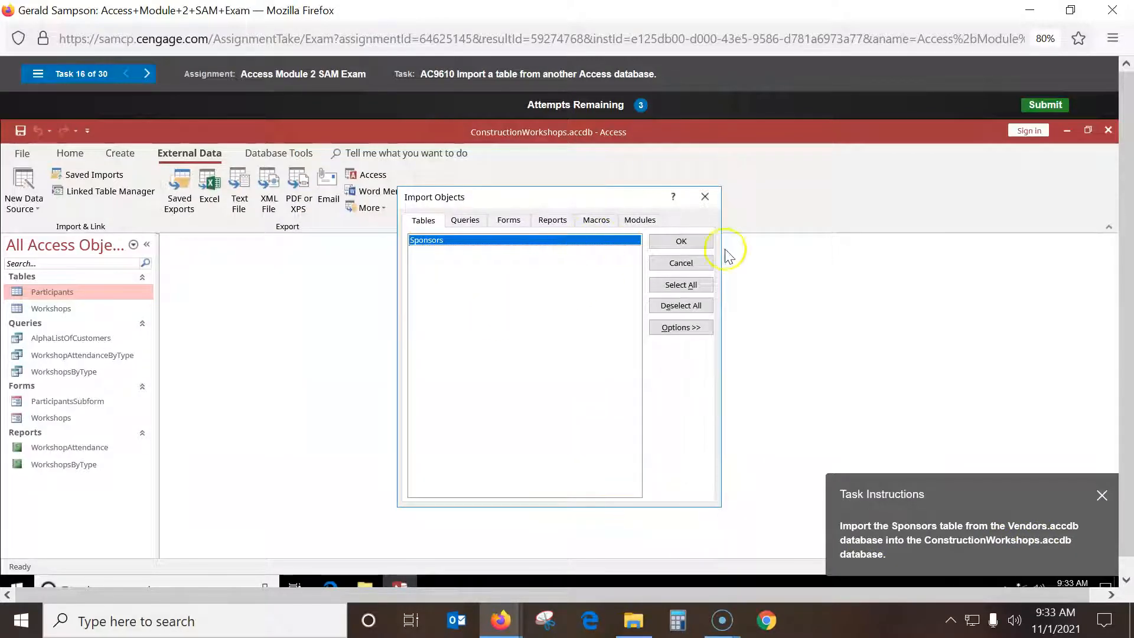
left_click(688, 240)
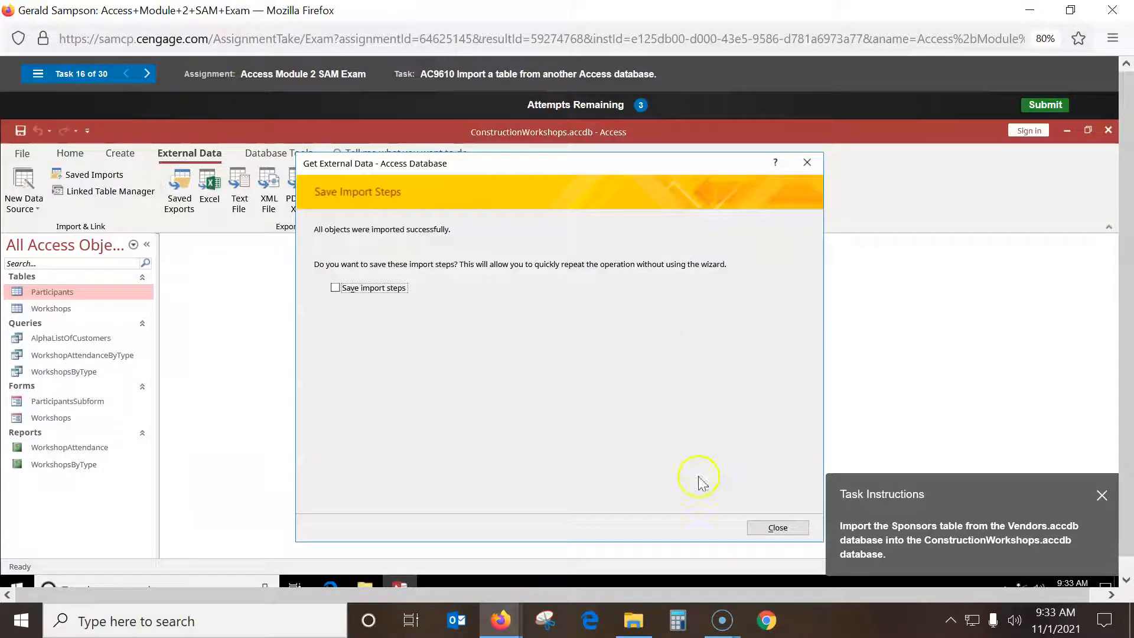
left_click(778, 527)
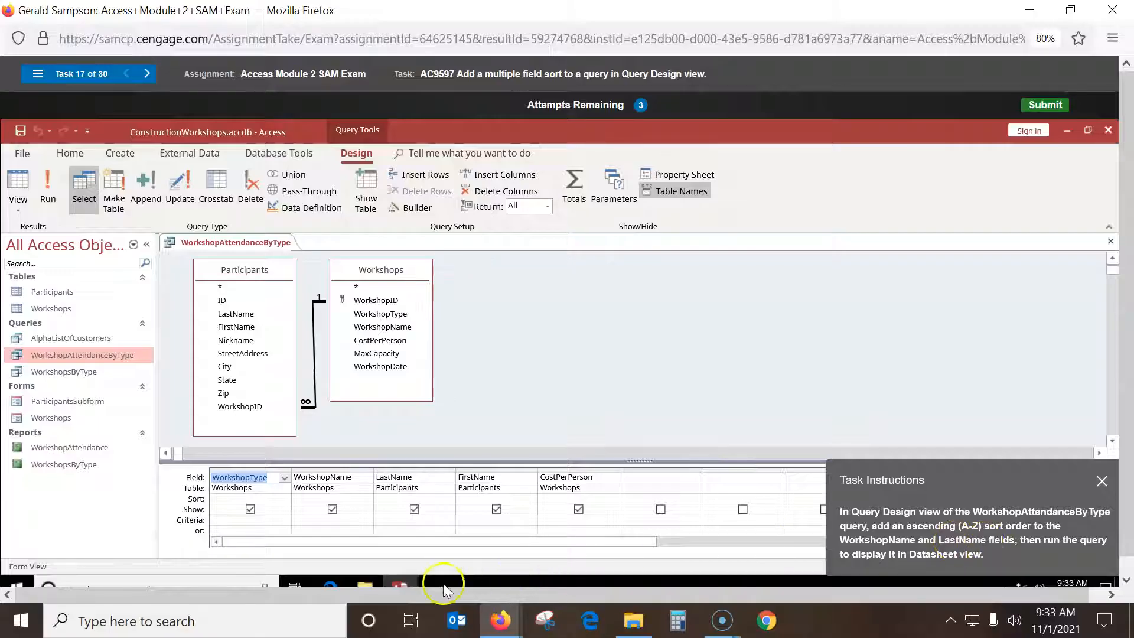
Sort the WorkshopName and LastName fields of the WorkshopAttendanceByType query in ascending order and run the query.
left_click(363, 498)
left_click(366, 499)
left_click(343, 507)
left_click(456, 499)
left_click(450, 500)
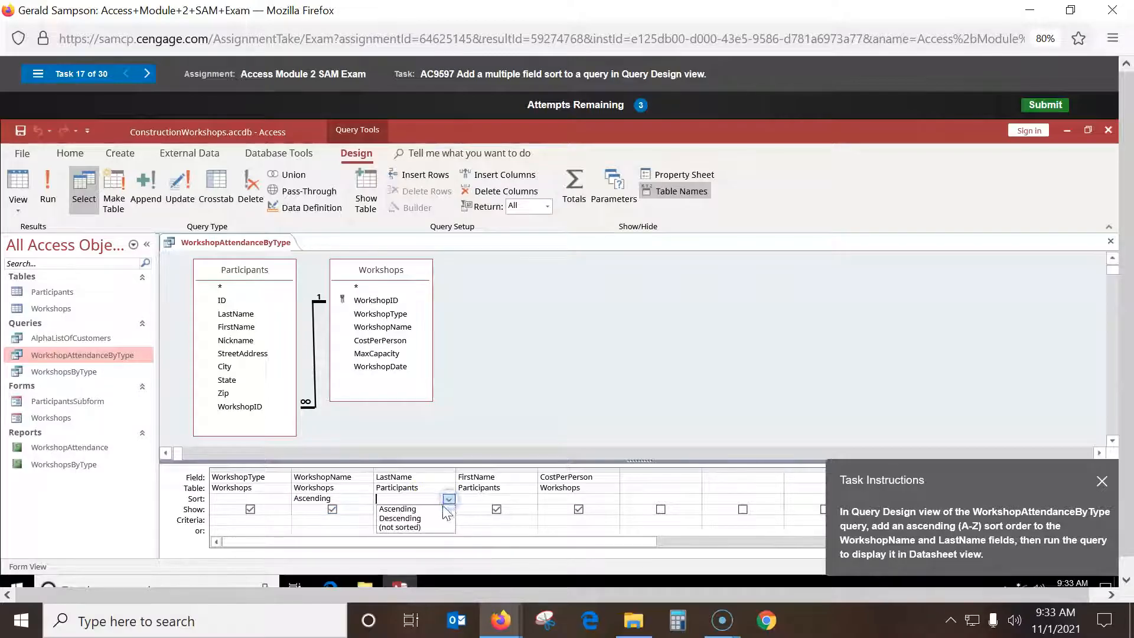
left_click(437, 509)
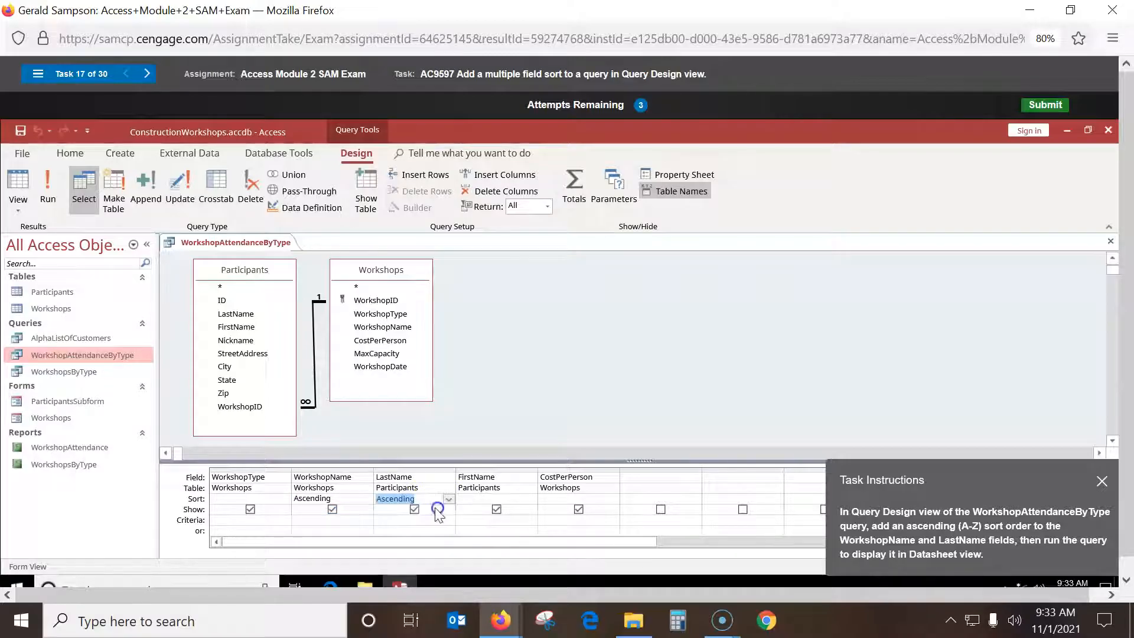
left_click(49, 186)
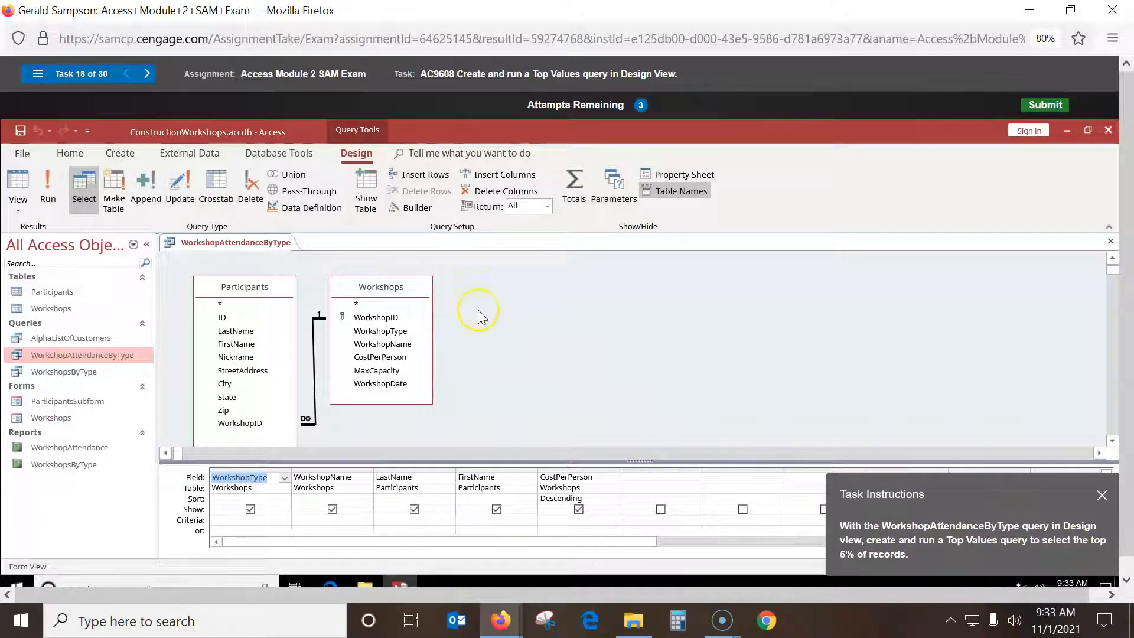
left_click(546, 205)
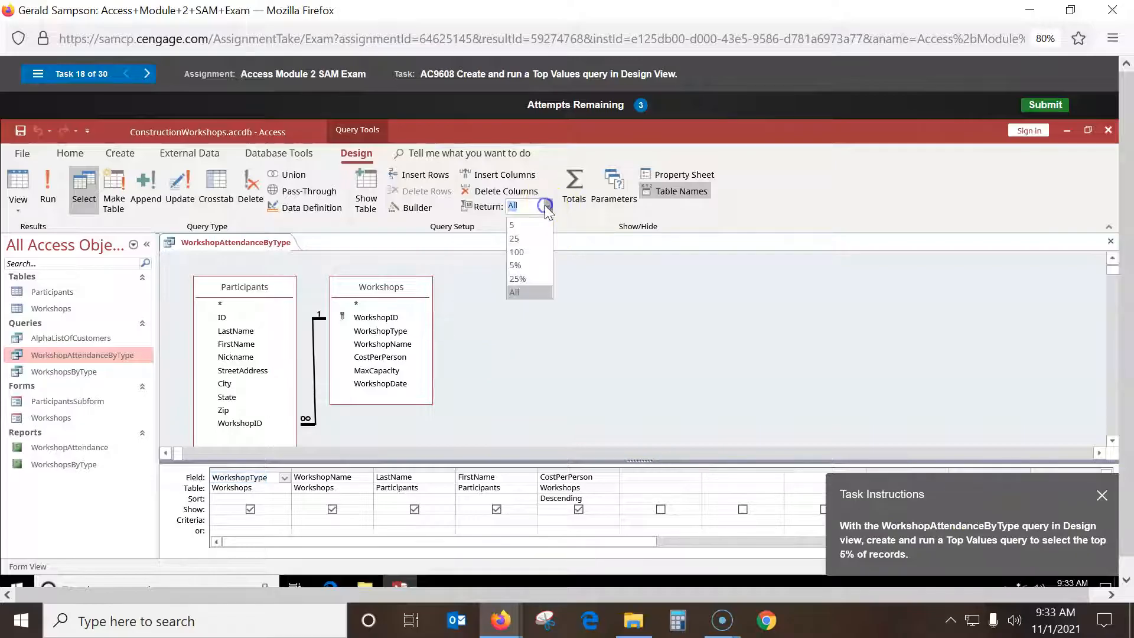
left_click(519, 265)
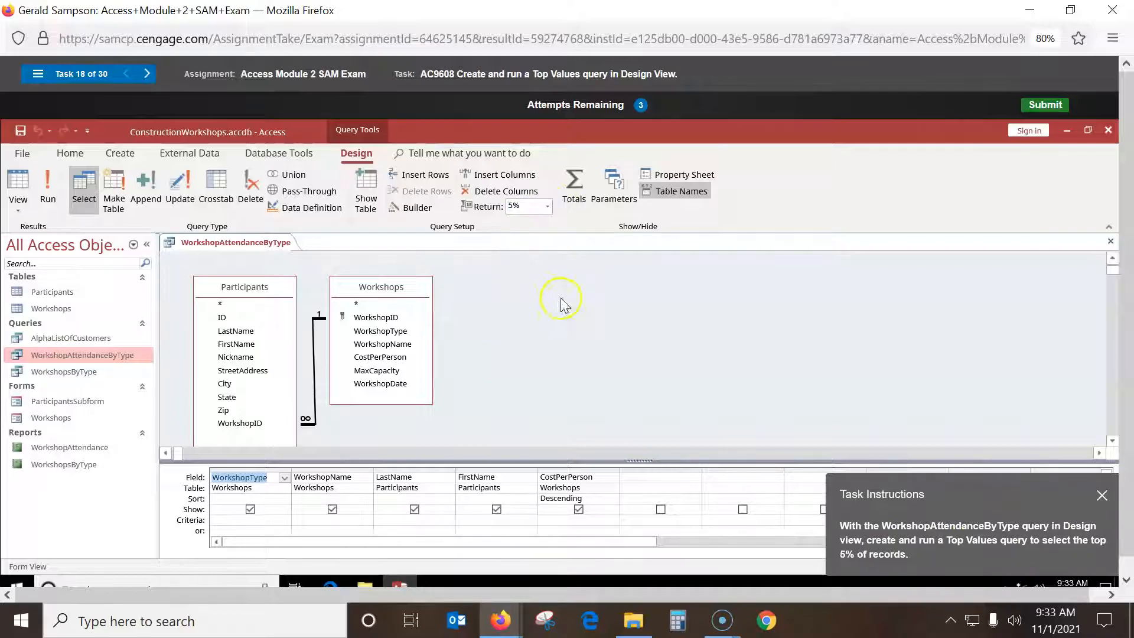
left_click(546, 206)
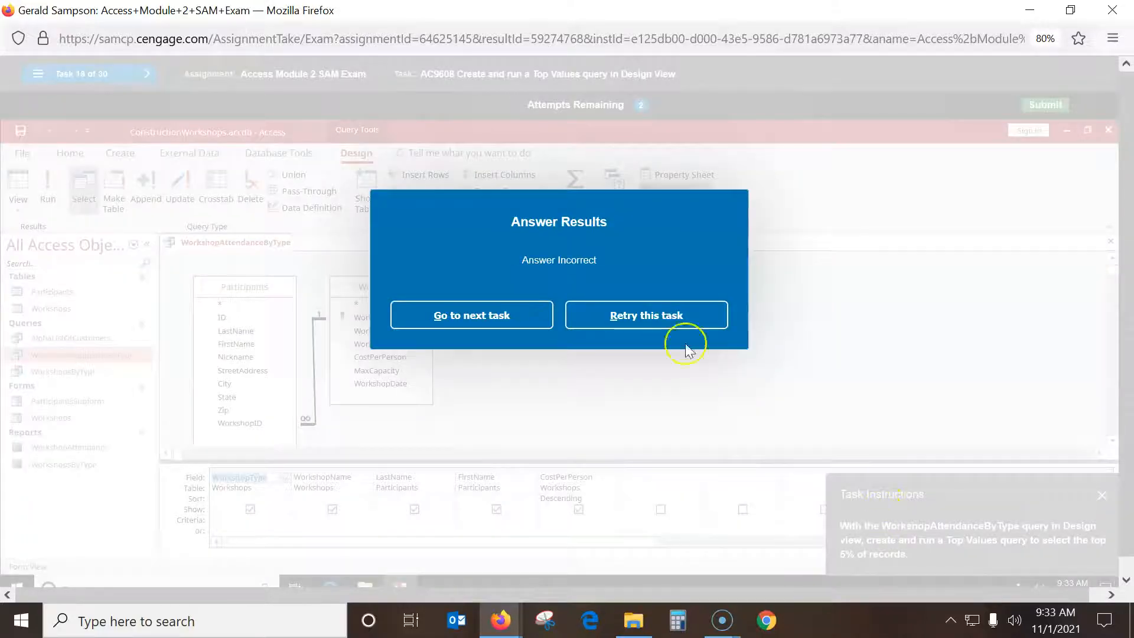
left_click(601, 320)
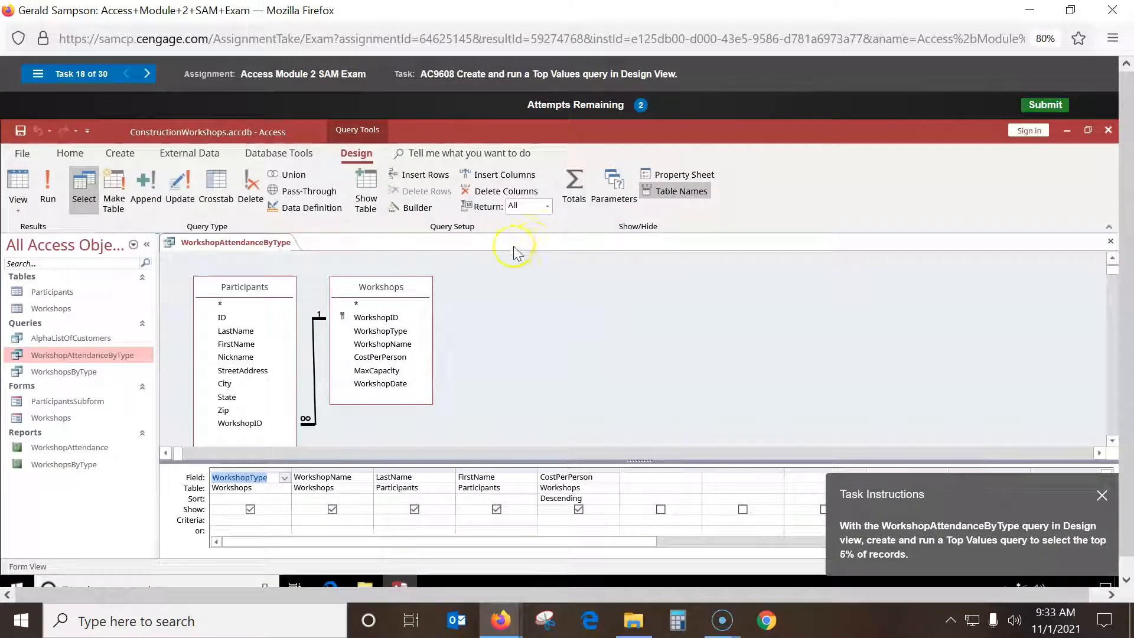
Limit the WorkshopAttendanceByType query to the top 5% of records and run it.
left_click(548, 207)
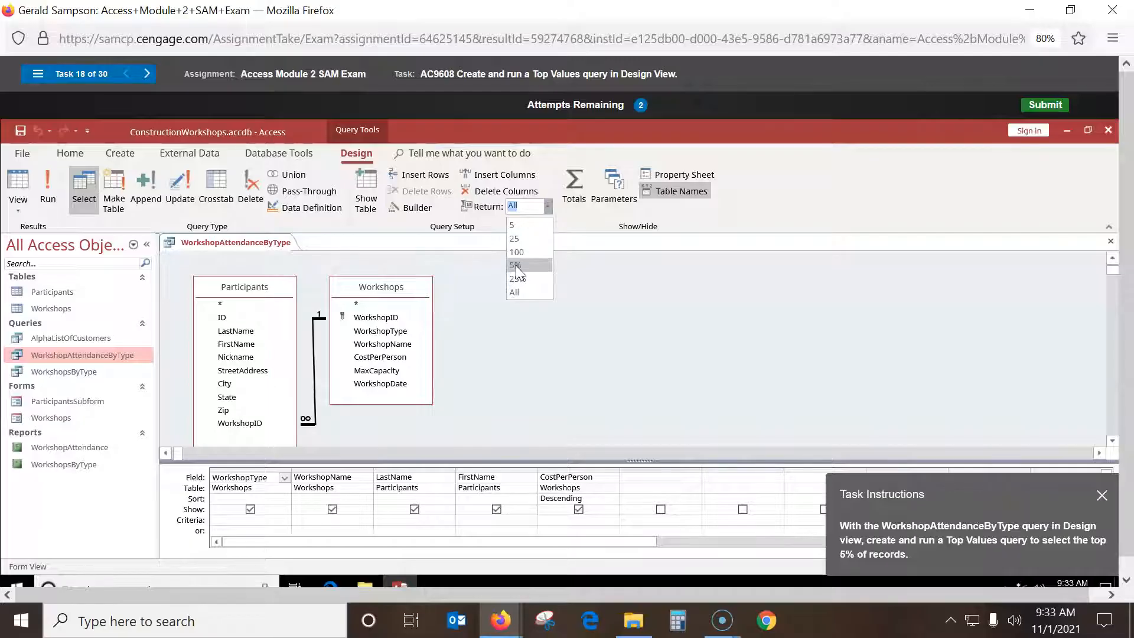
left_click(515, 265)
left_click(46, 197)
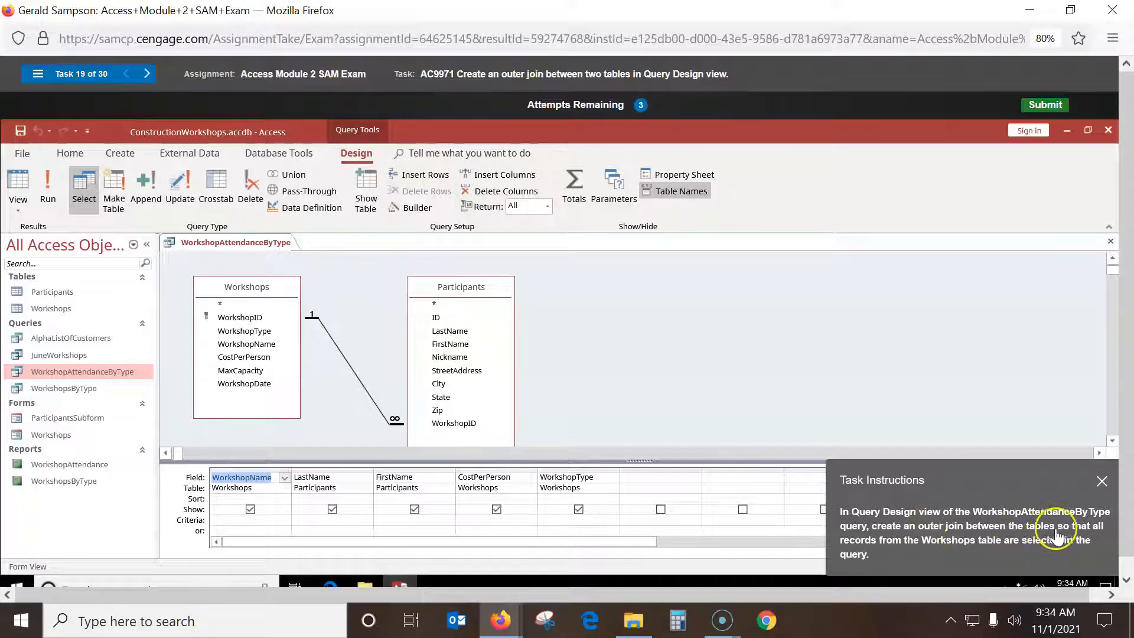
Change the join between Workshops and Participants to an outer join that includes all records from Workshops.
left_click(364, 385)
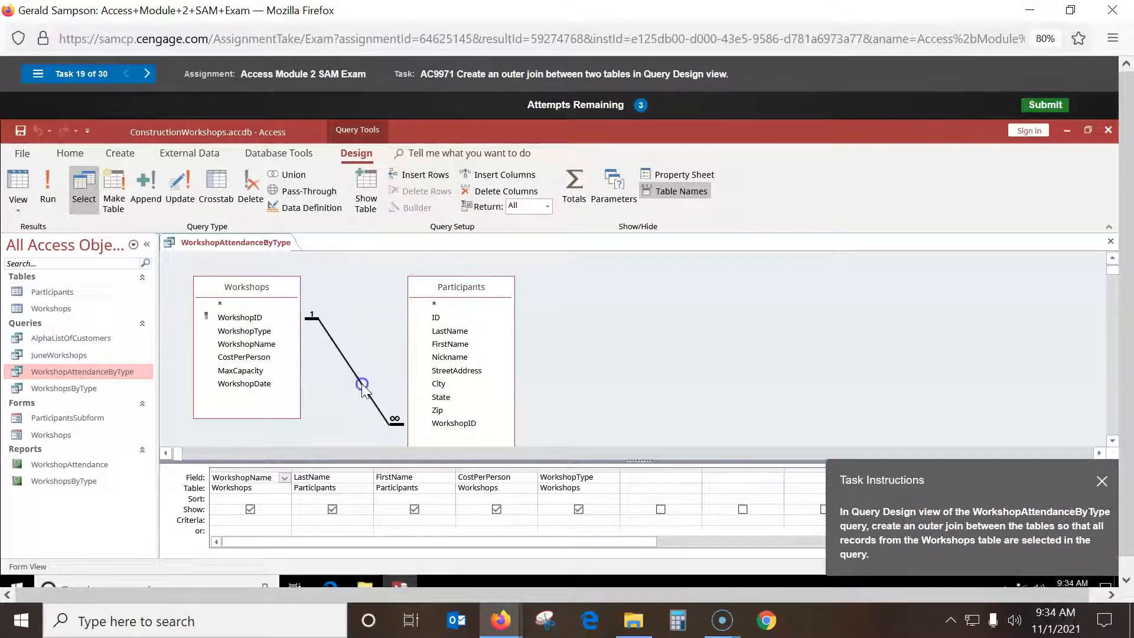
double_click(362, 385)
left_click(429, 372)
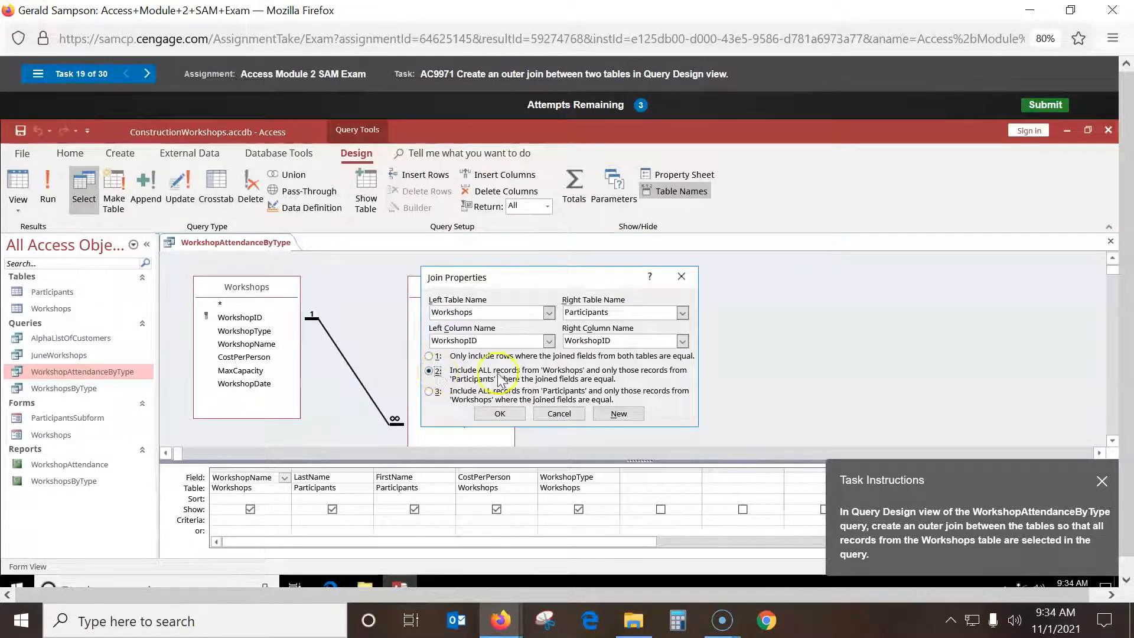
left_click(495, 408)
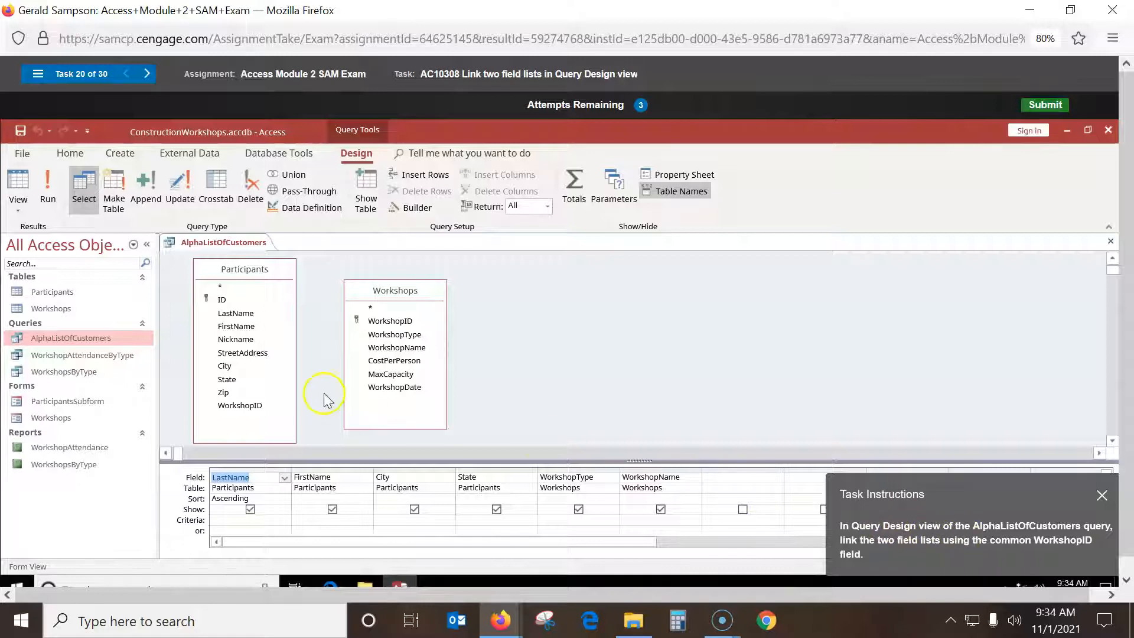
Link the Participants and Workshops field lists of the AlphaListOfCustomers query on the common WorkshopID field.
left_click(249, 407)
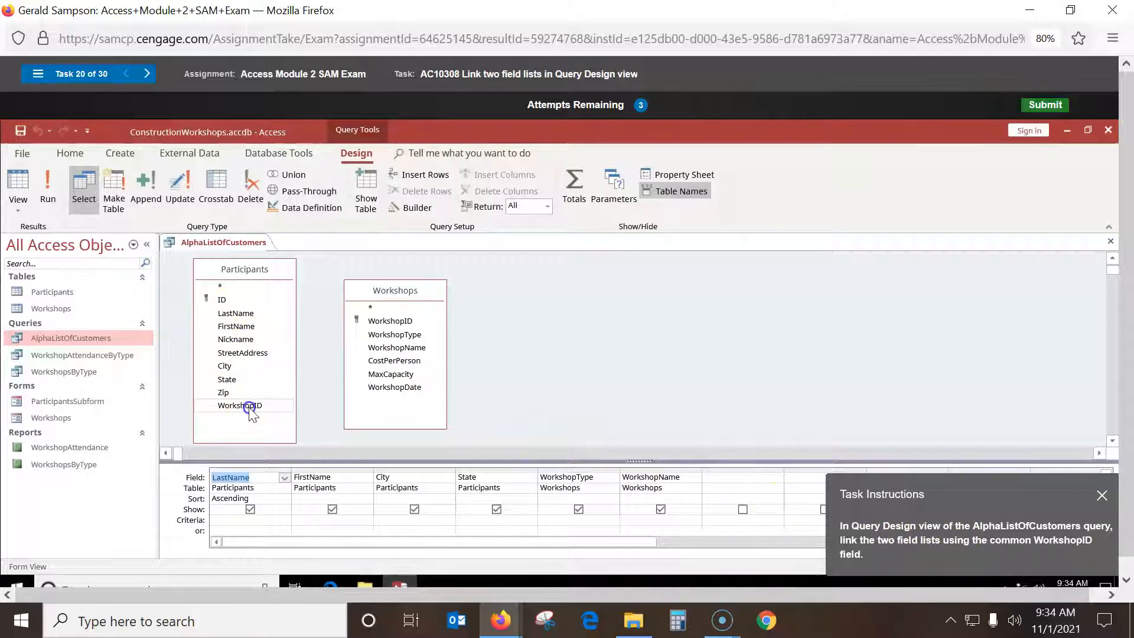
left_click_drag(249, 408, 383, 323)
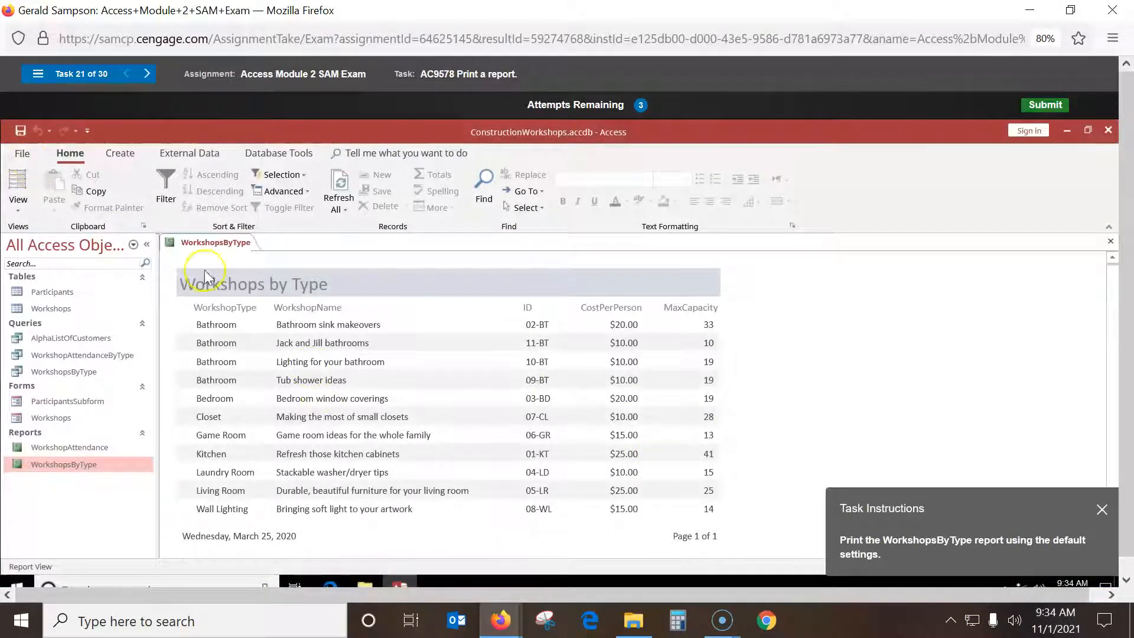
Print the WorkshopsByType report using the default settings.
left_click(10, 153)
left_click(47, 325)
left_click(238, 246)
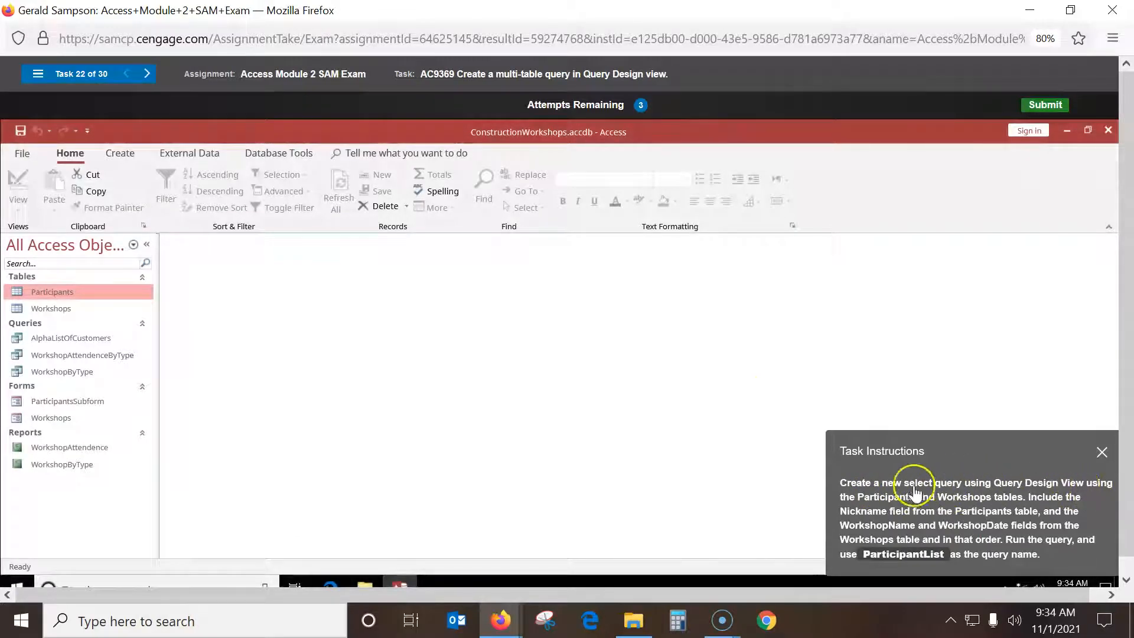
Create a new query in Design view and add the Participants and Workshops tables to it.
left_click(124, 155)
left_click(210, 186)
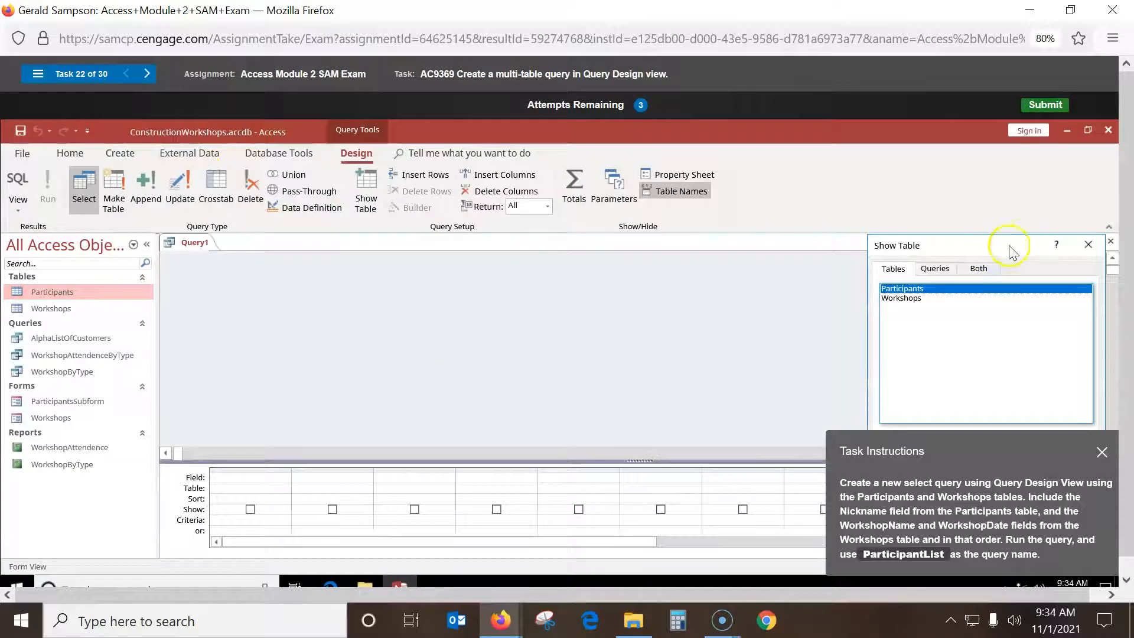
double_click(901, 290)
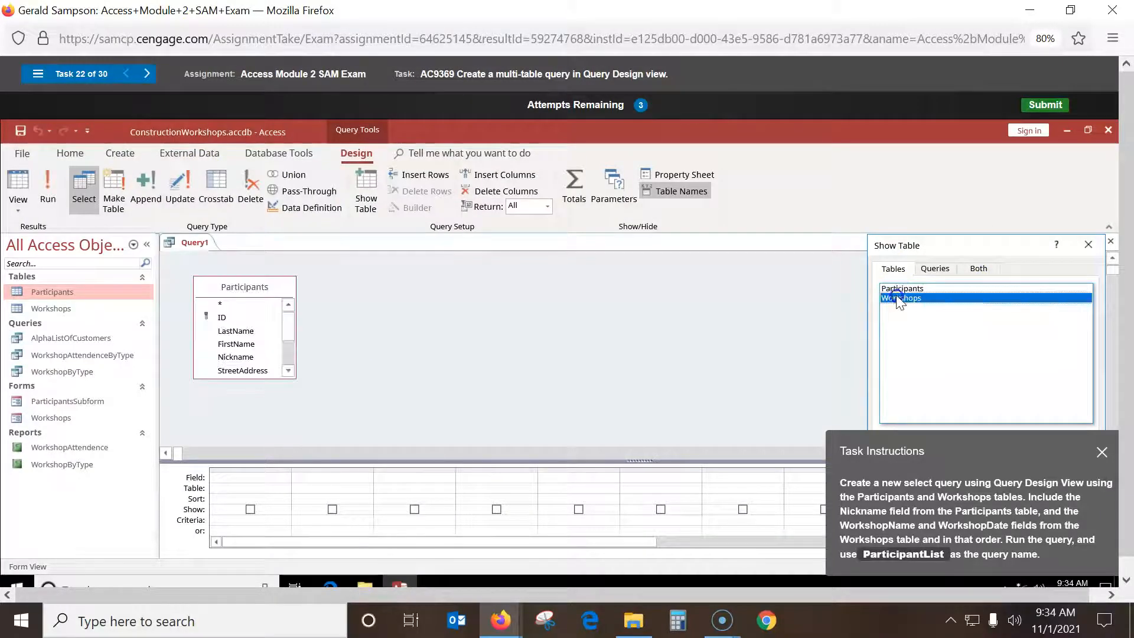
double_click(900, 298)
left_click(1086, 245)
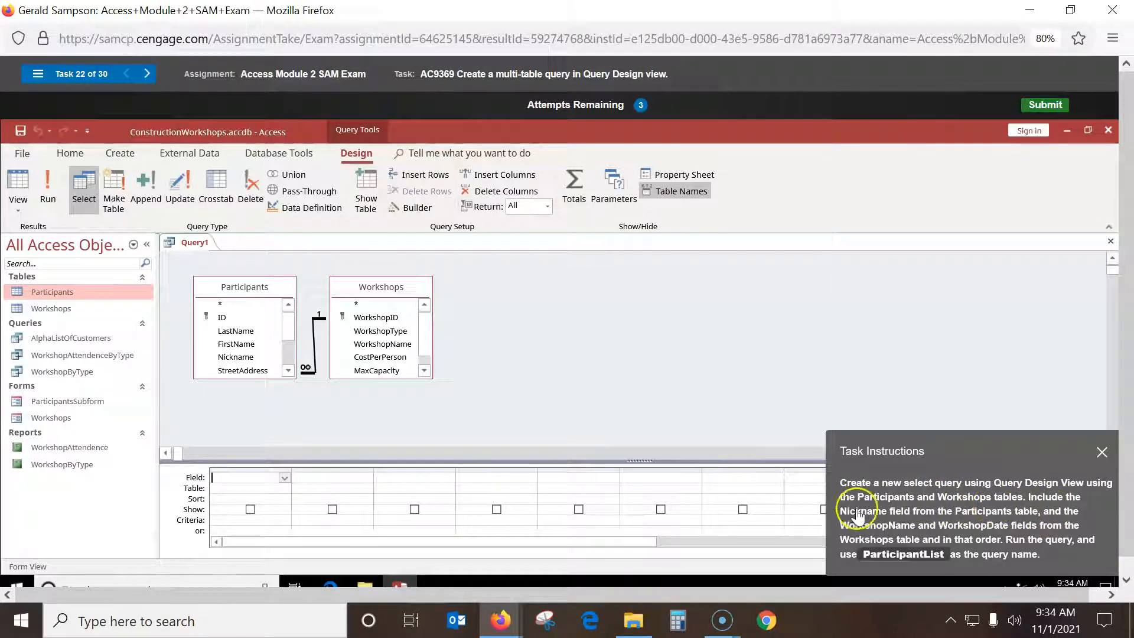
Add Nickname from Participants, followed by WorkshopName and WorkshopDate from Workshops, to the new query's grid.
double_click(245, 357)
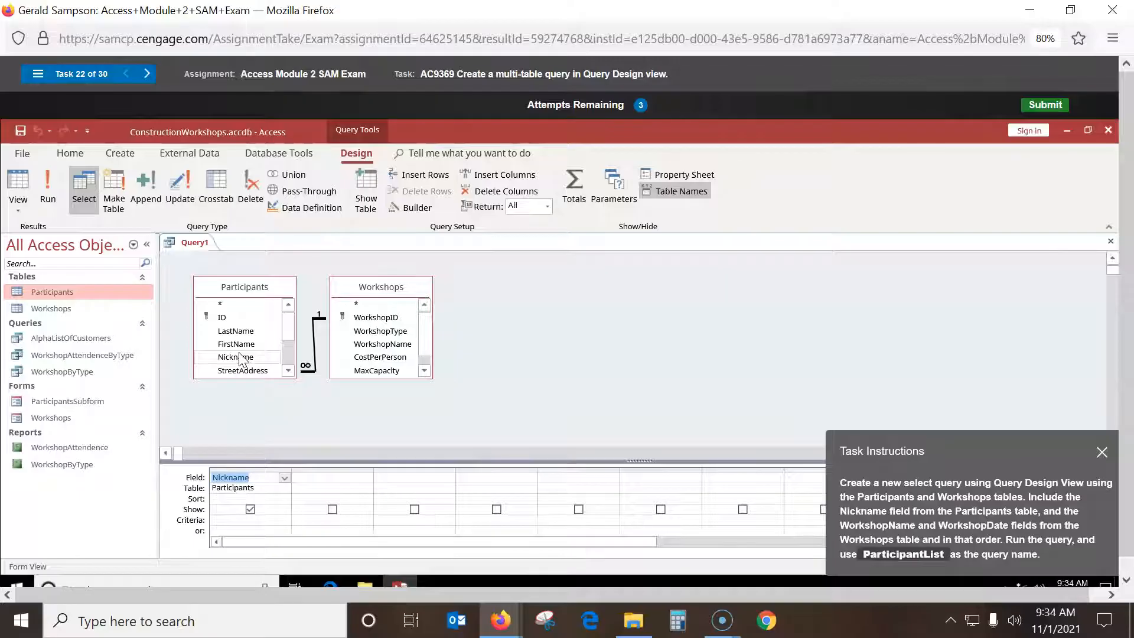
double_click(382, 344)
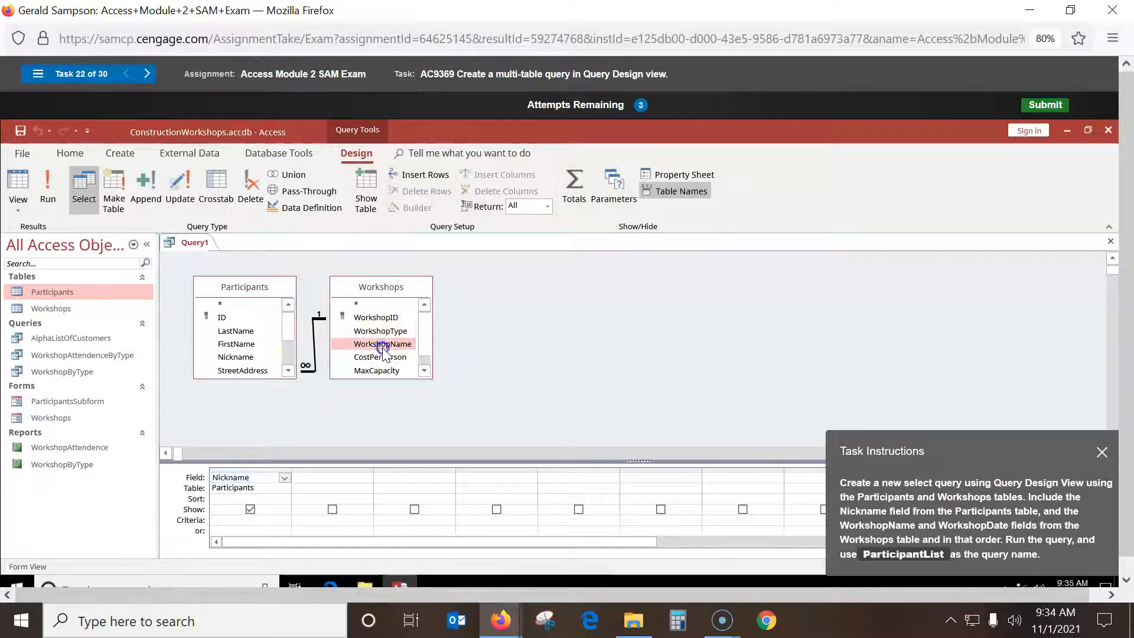
left_click_drag(380, 377, 390, 408)
double_click(379, 385)
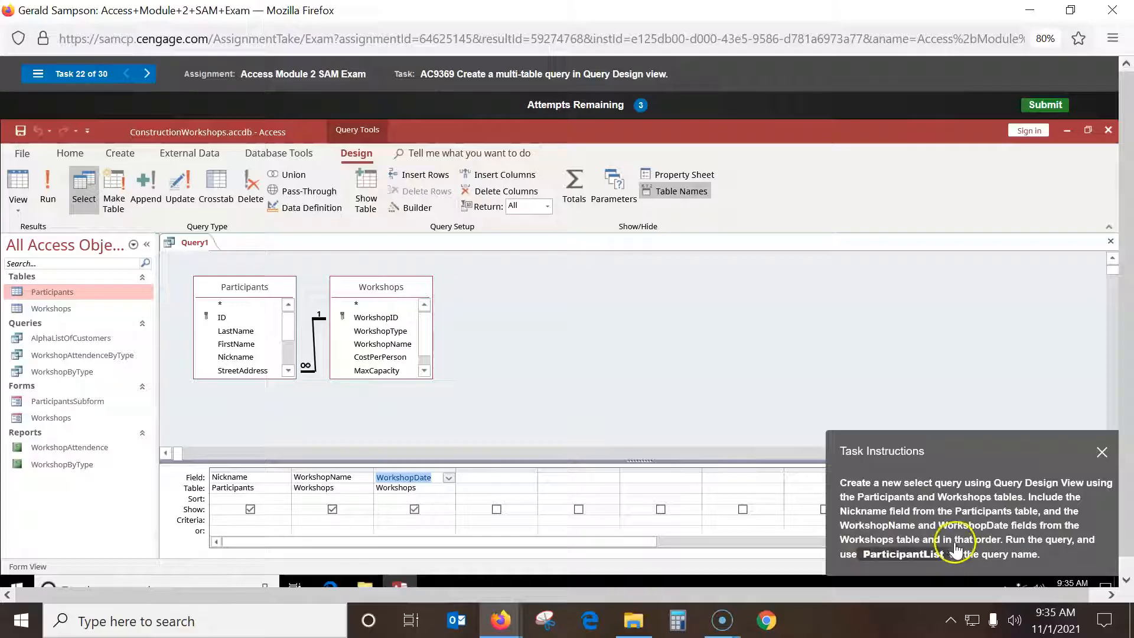
Run the new multi-table query and save it as ParticipantList.
left_click(48, 186)
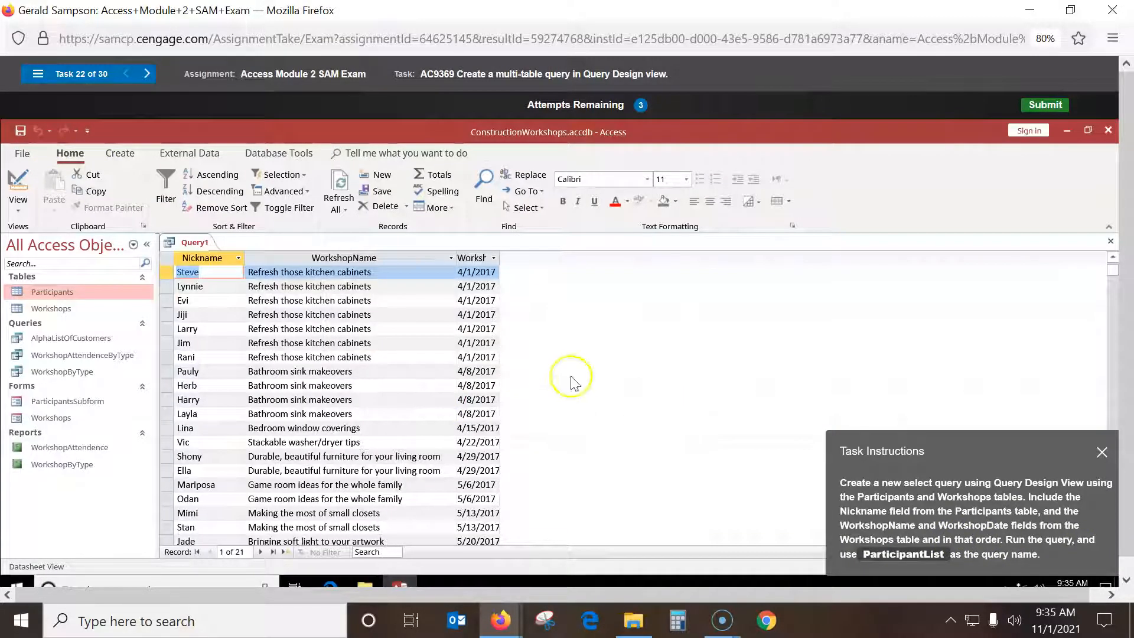
left_click(20, 129)
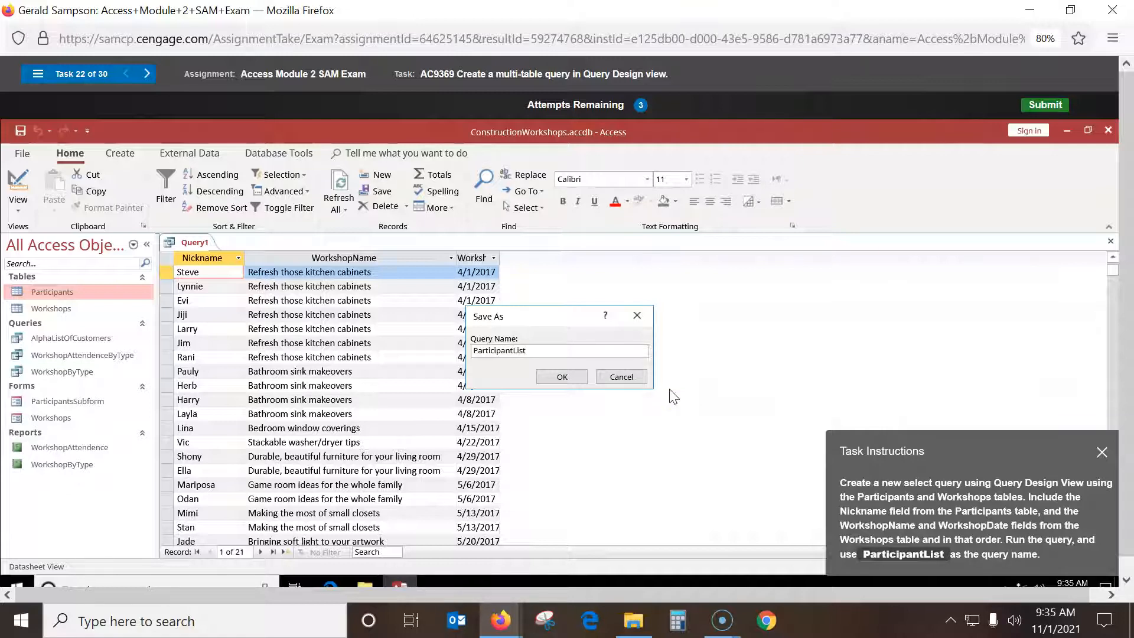
left_click(562, 378)
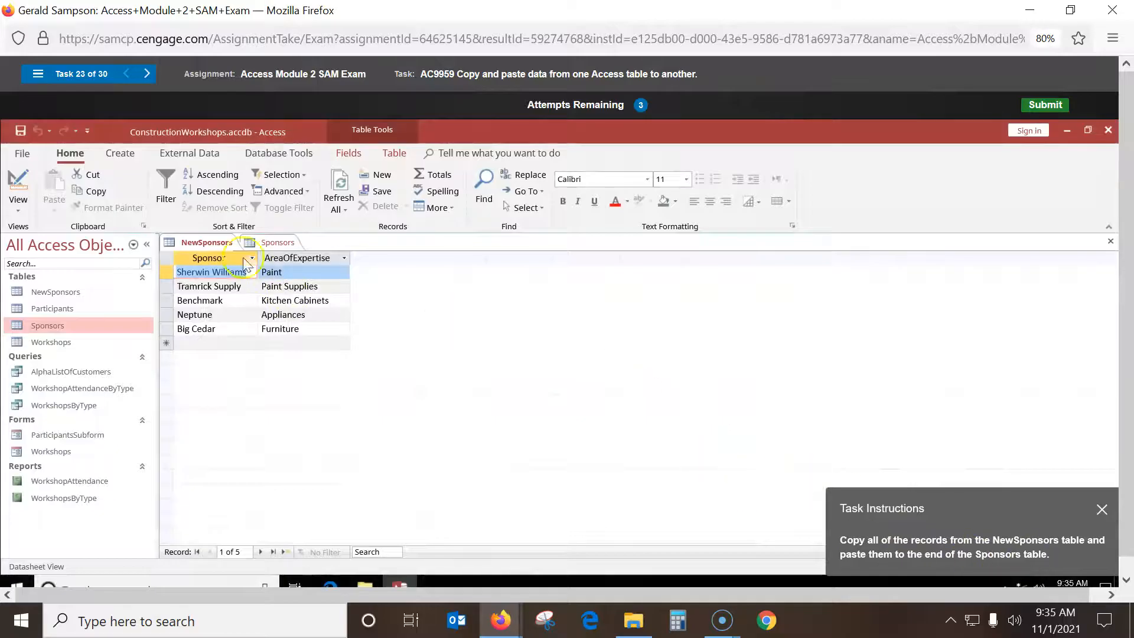
Copy all records from the NewSponsors table and paste them at the end of the Sponsors table.
left_click(169, 260)
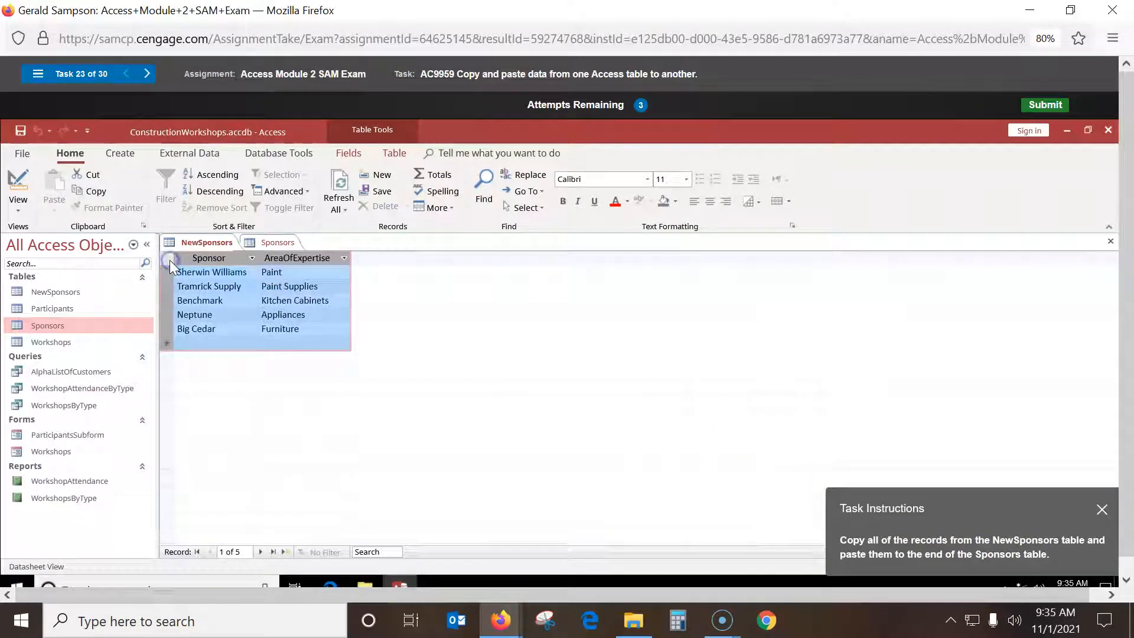
right_click(169, 262)
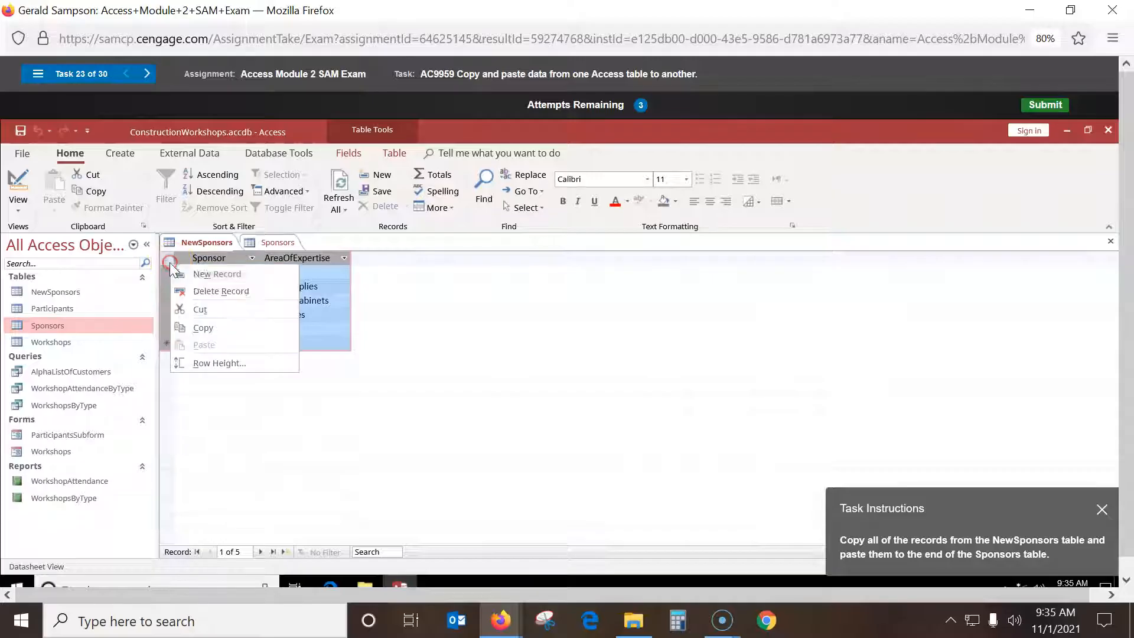
left_click(205, 329)
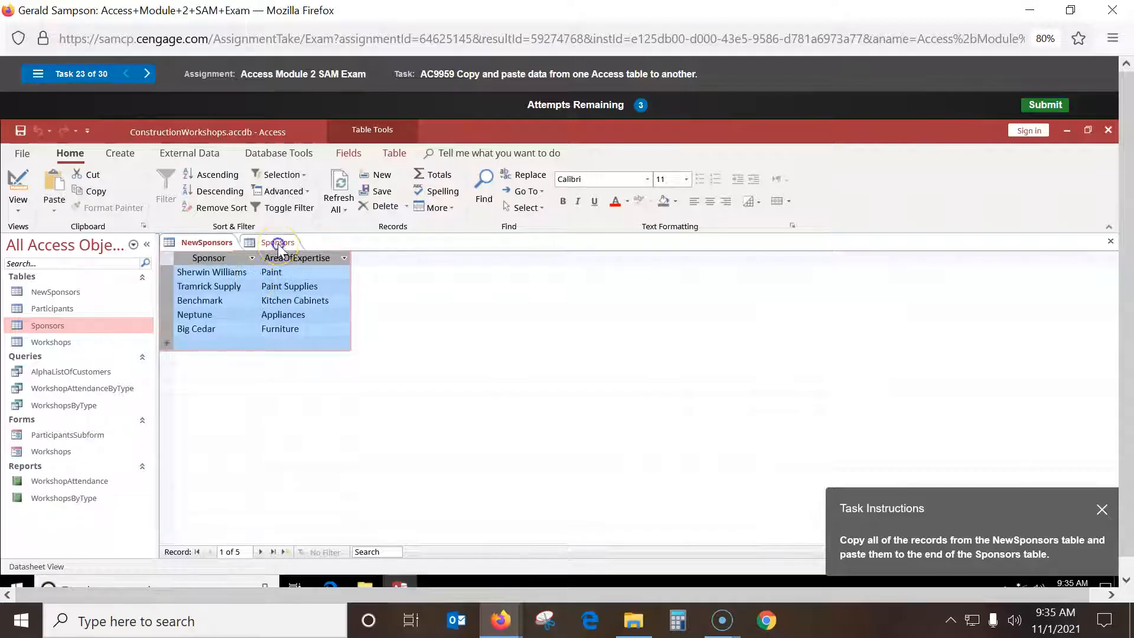
left_click(278, 244)
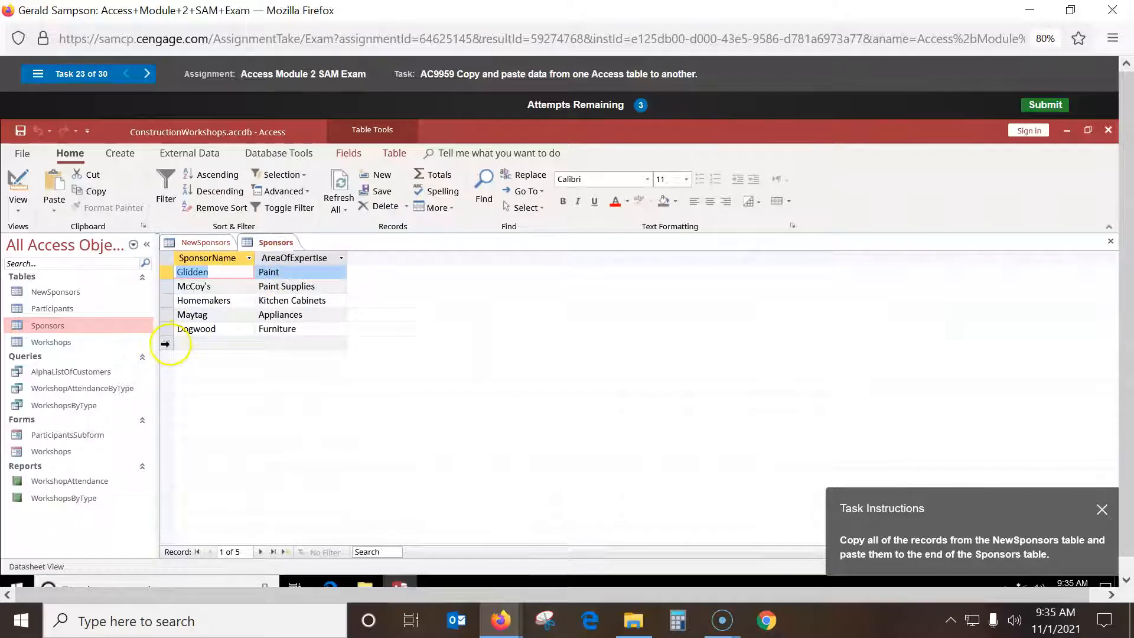
left_click(169, 344)
right_click(167, 344)
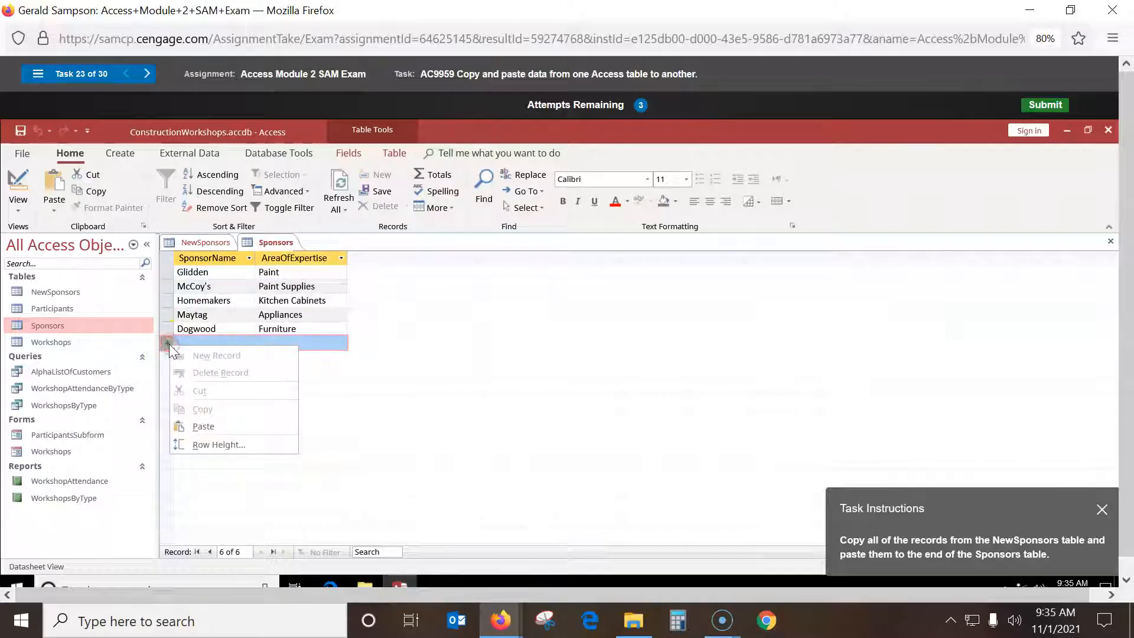
left_click(201, 426)
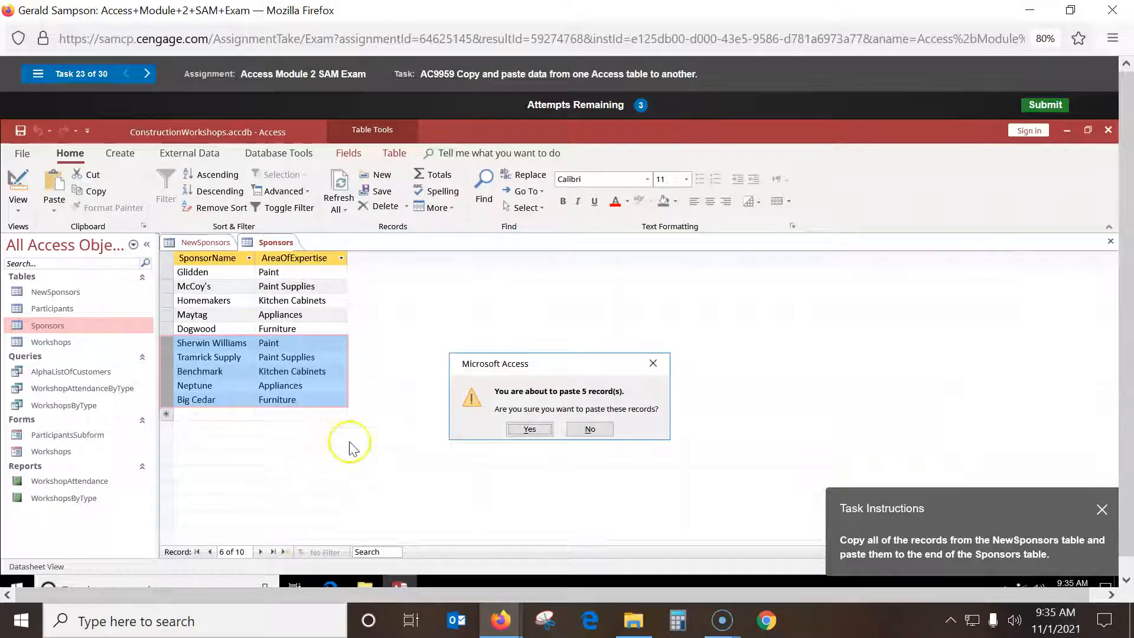
left_click(533, 430)
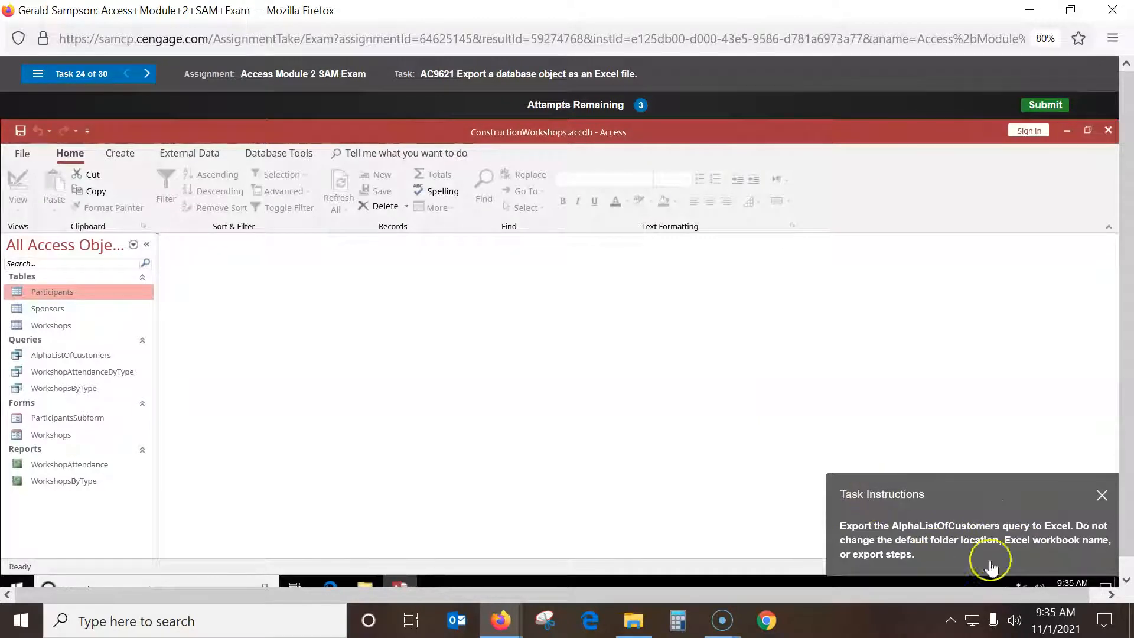
left_click(191, 153)
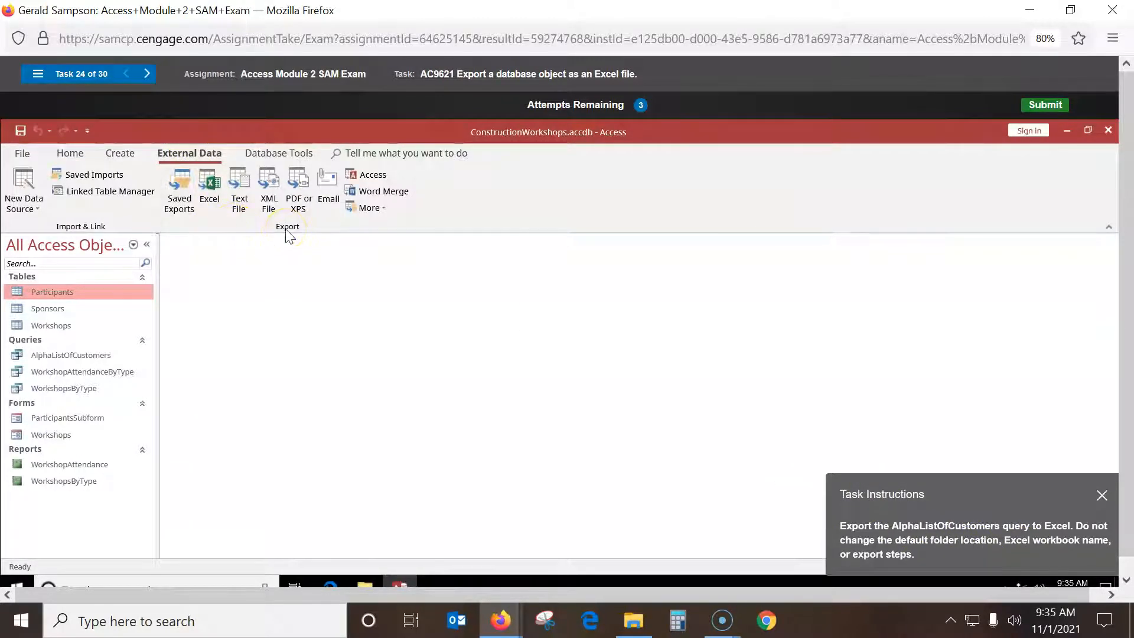
left_click(210, 189)
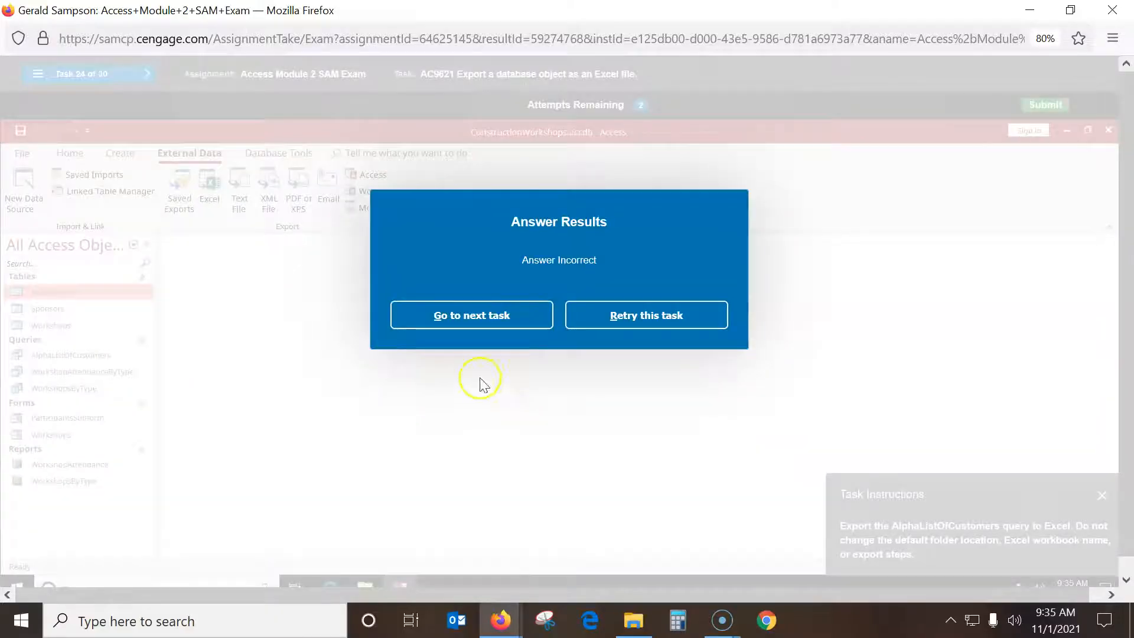
left_click(602, 317)
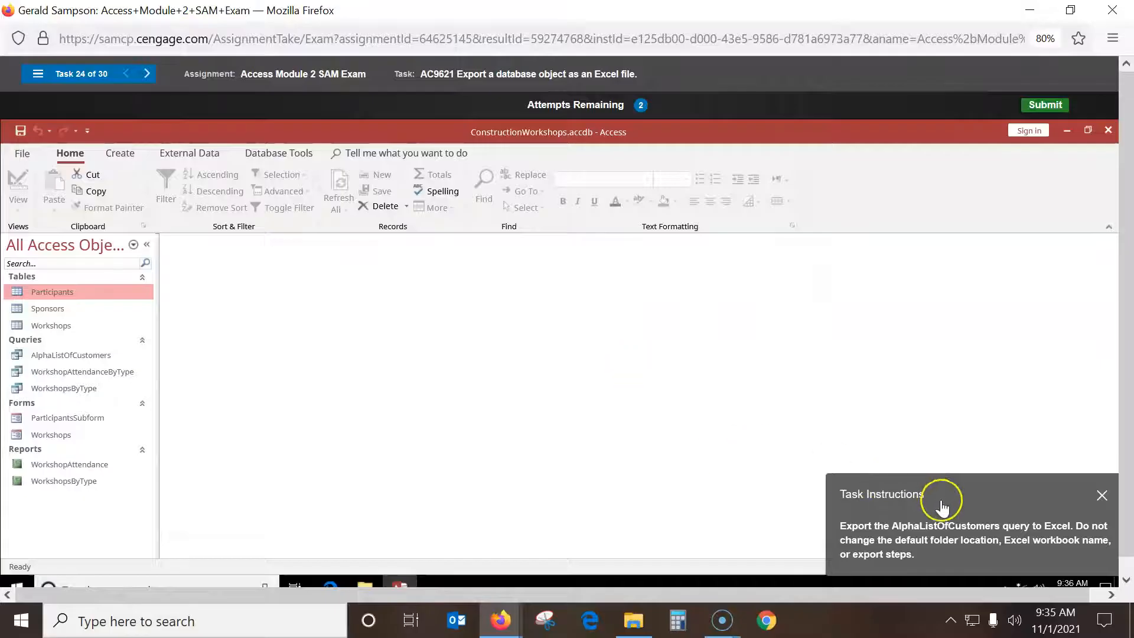
Try to export the AlphaListOfCustomers query to Excel by browsing for the destination file, and restart the task.
left_click(72, 357)
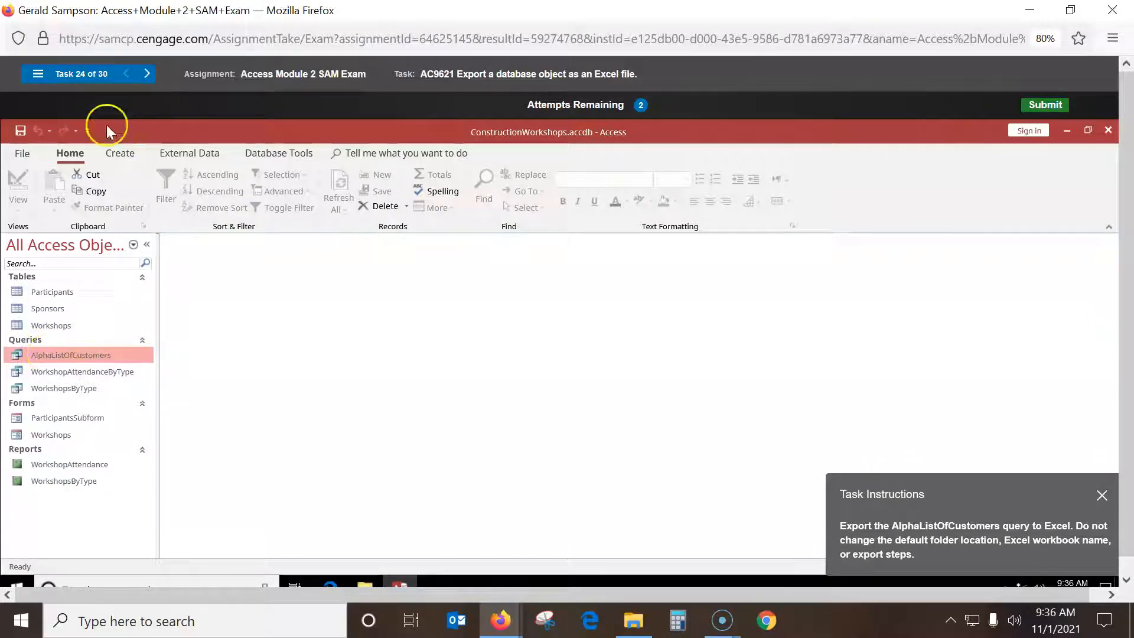
left_click(175, 152)
left_click(211, 185)
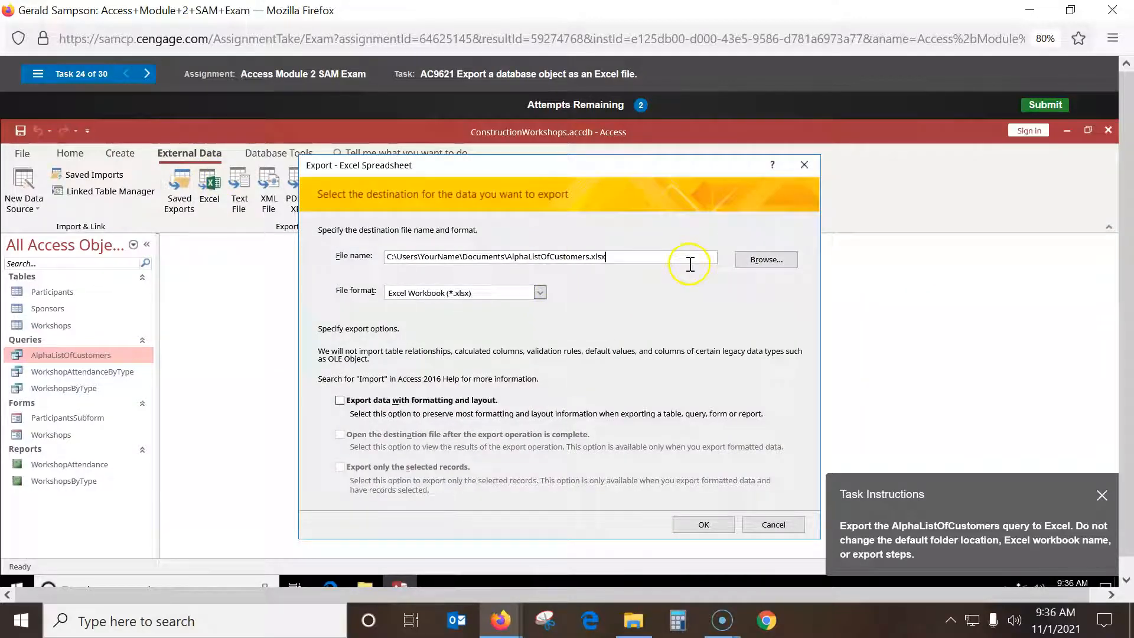
left_click(760, 259)
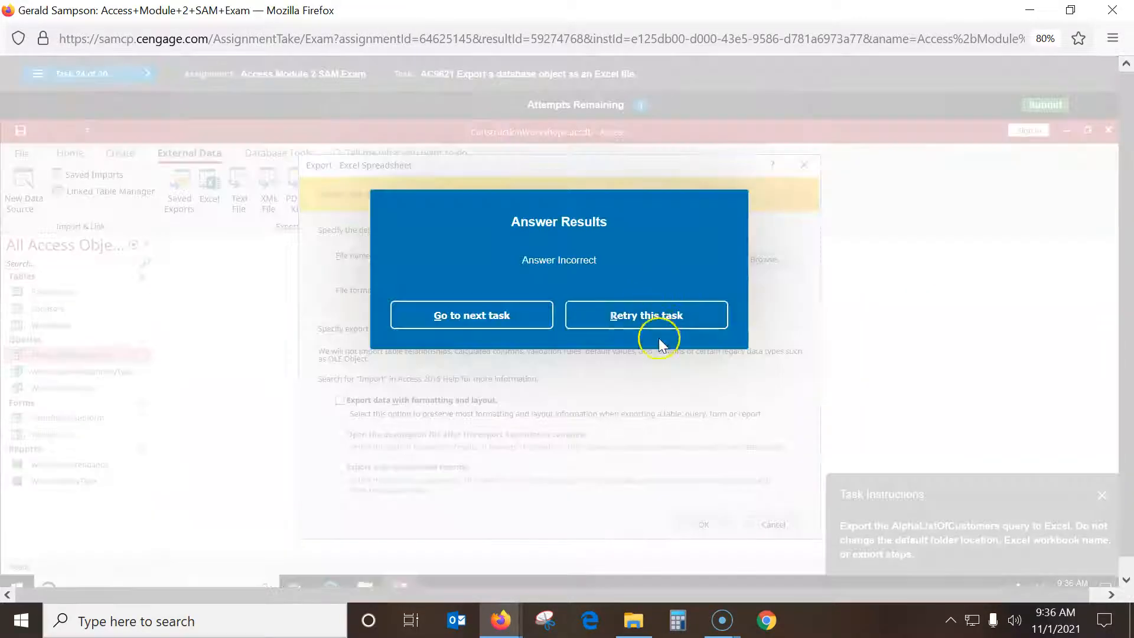
left_click(586, 317)
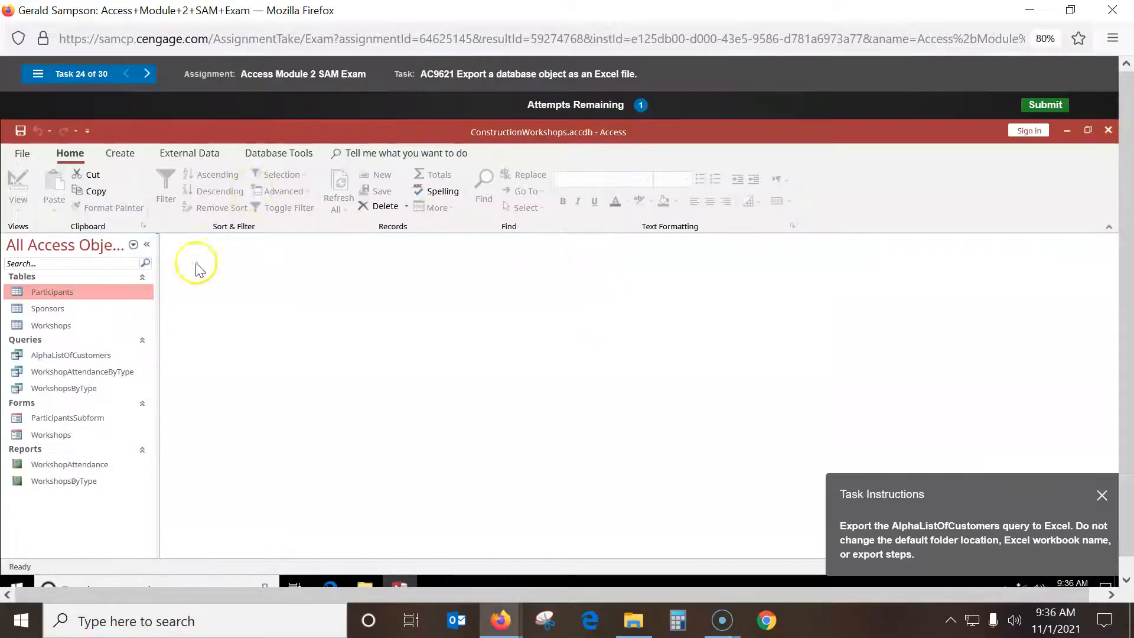
Export the AlphaListOfCustomers query to an Excel workbook with the default file name, location and format.
left_click(76, 357)
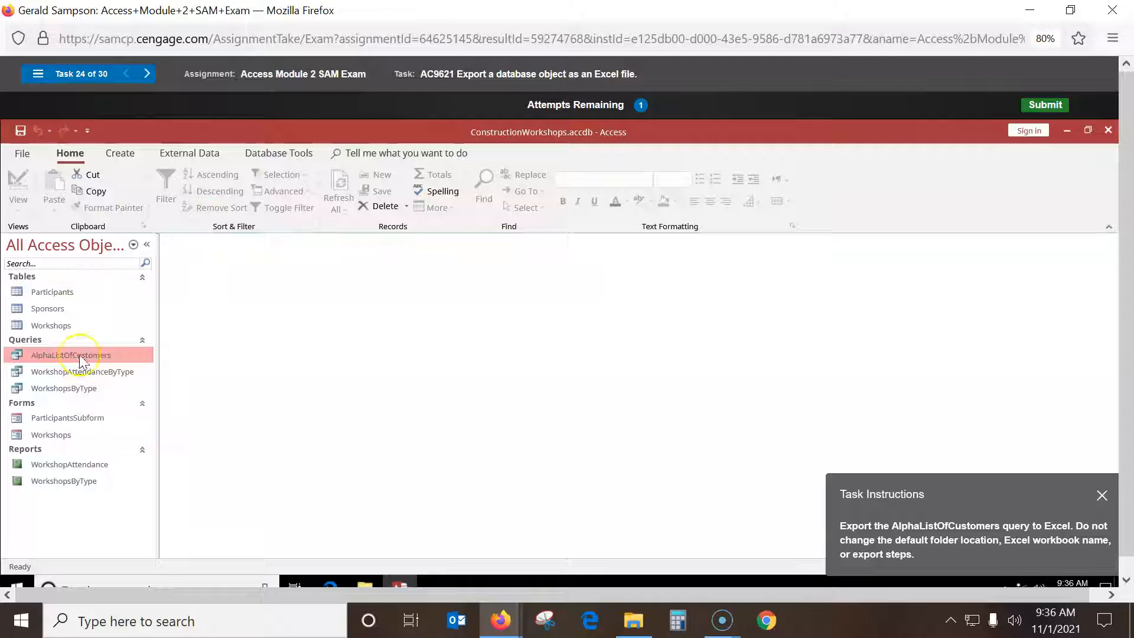
left_click(190, 154)
left_click(210, 189)
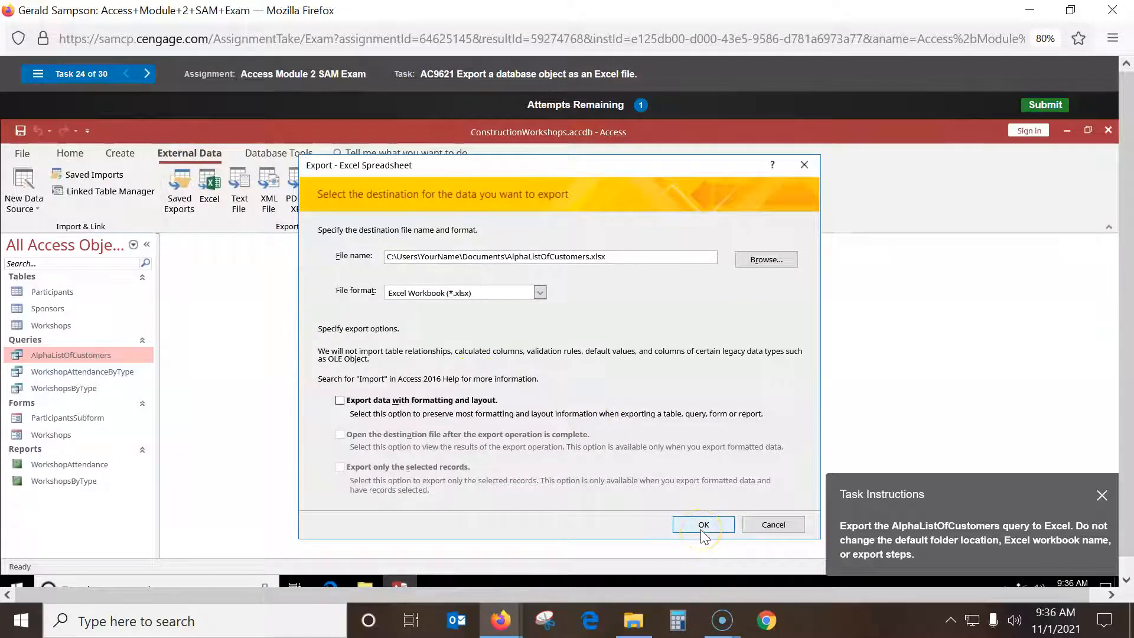
left_click(703, 525)
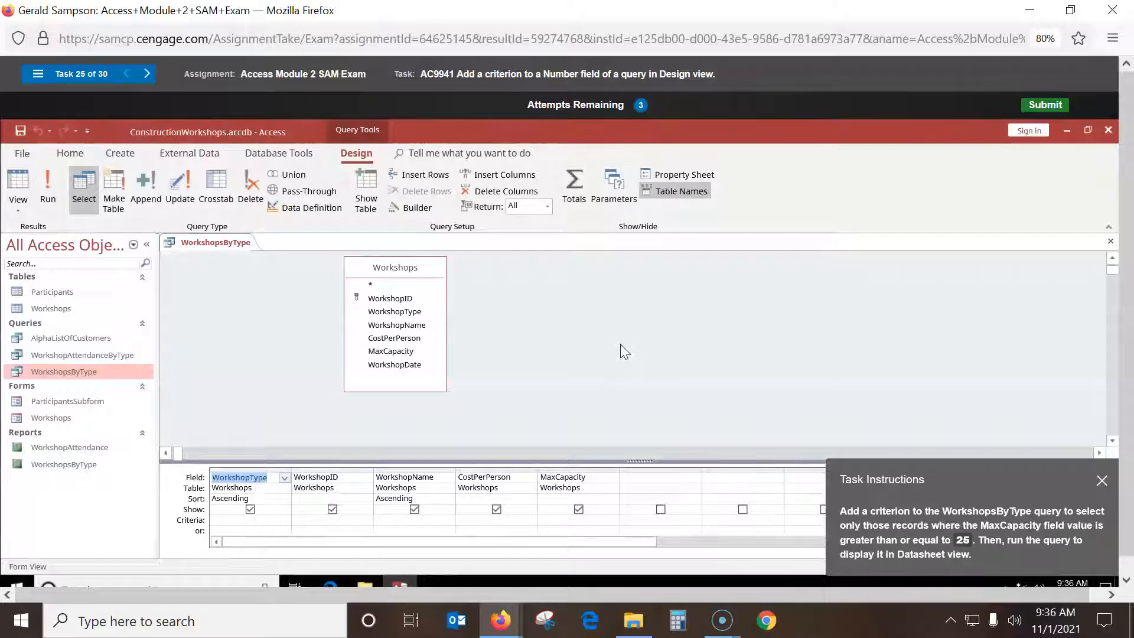
Add the criterion >=25 to the MaxCapacity field of the WorkshopsByType query and run the query.
left_click(620, 348)
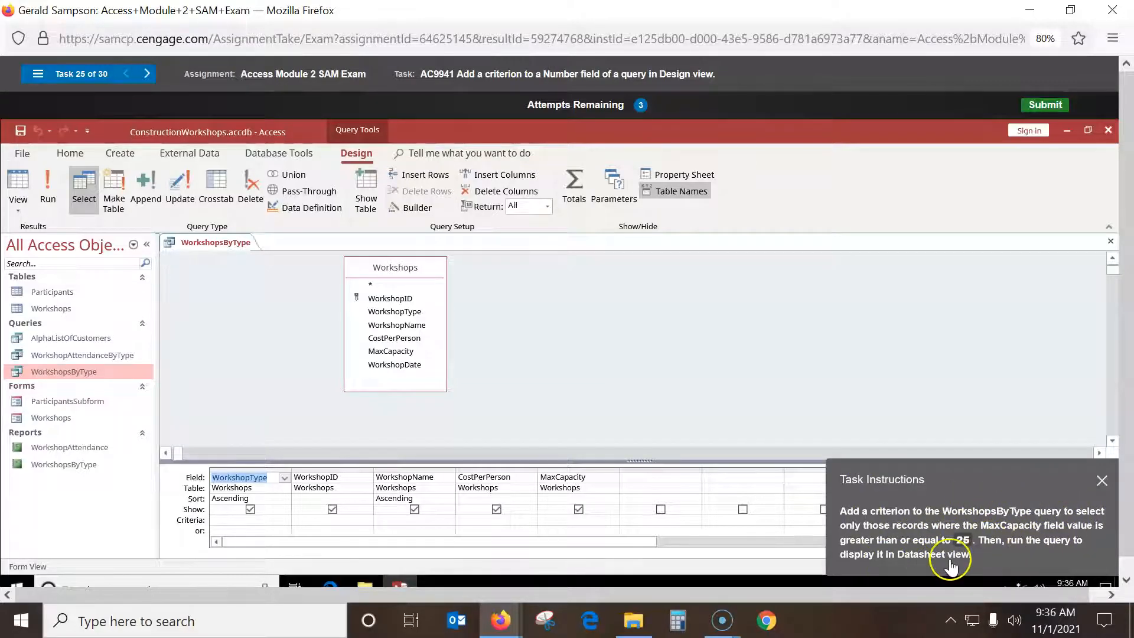
left_click(557, 520)
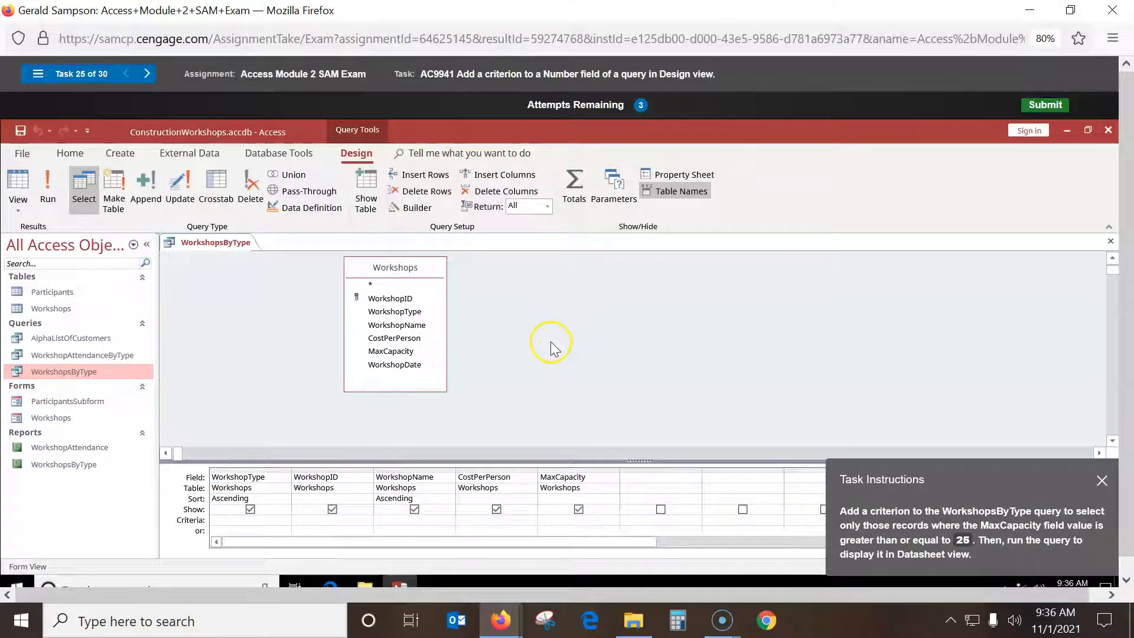
type(">=25")
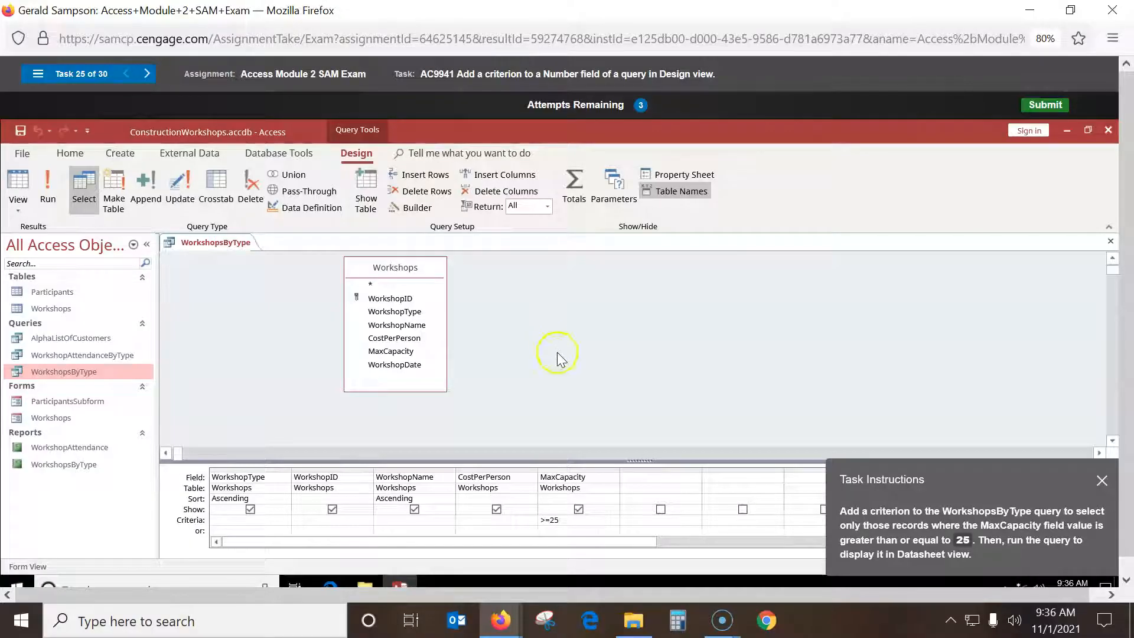
left_click(47, 188)
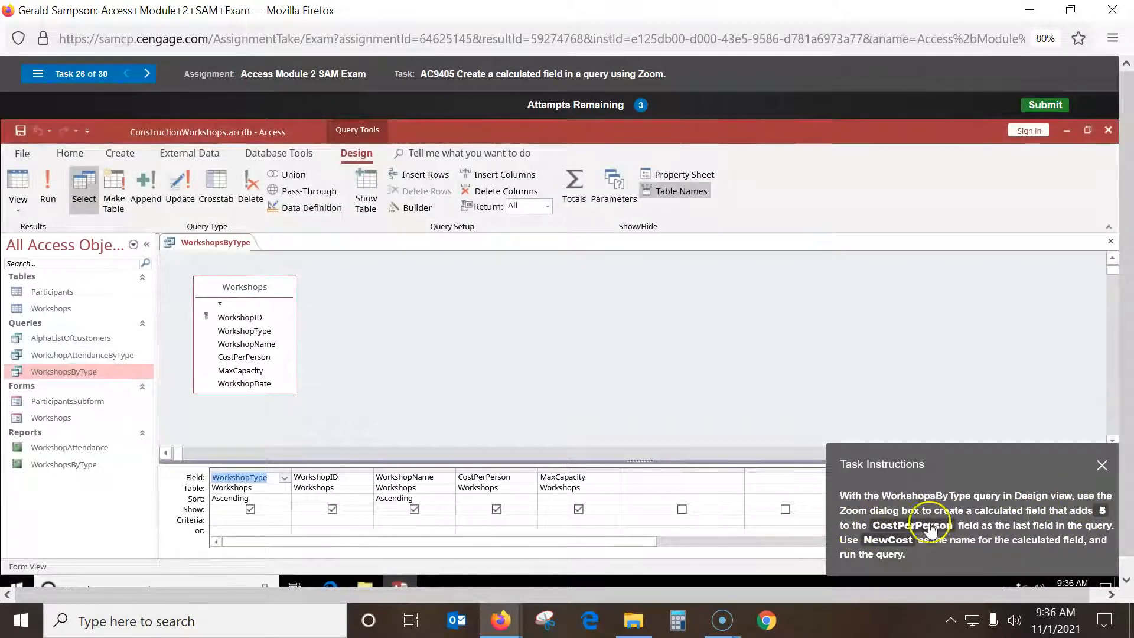
Create the calculated field NewCost: 5+[CostPerPerson] as the query's last field using Zoom, and run the query.
right_click(674, 475)
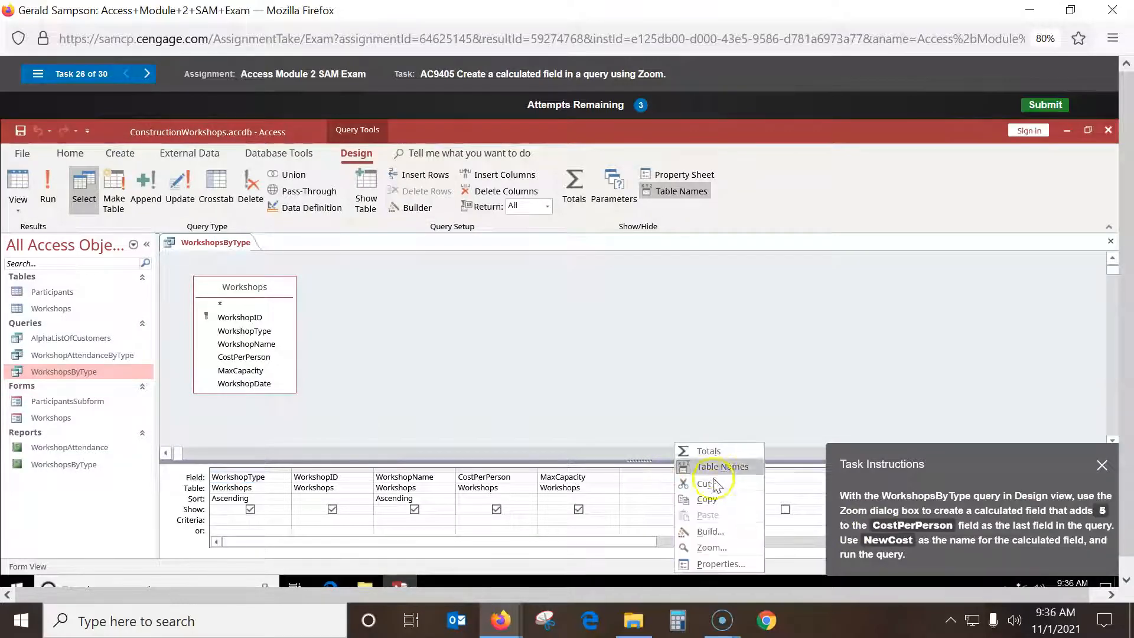
left_click(719, 549)
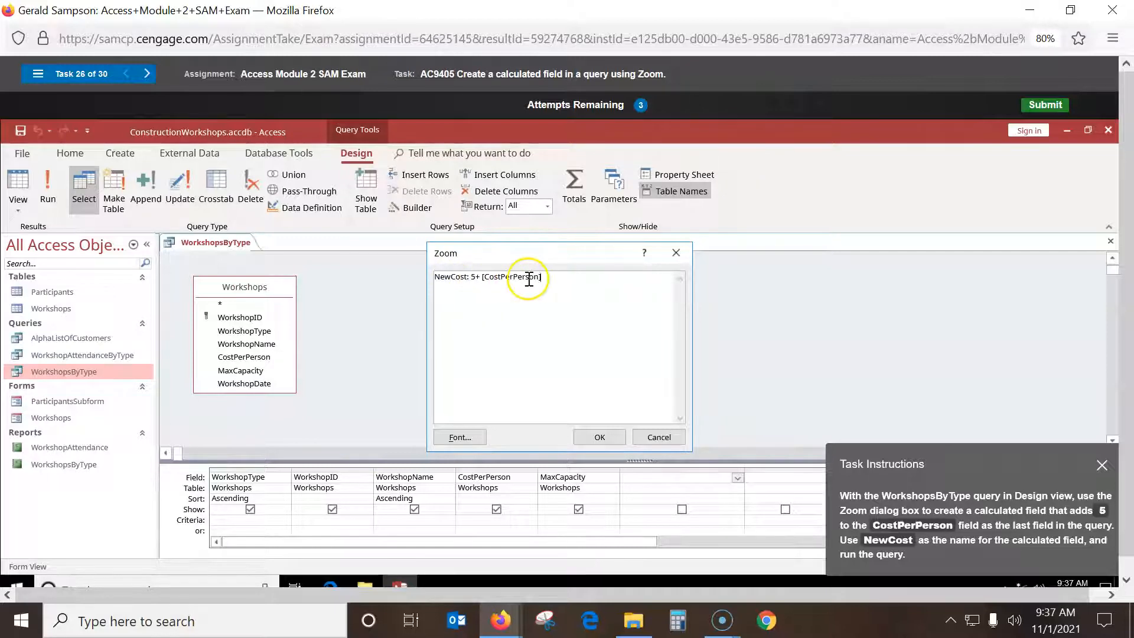
left_click(599, 437)
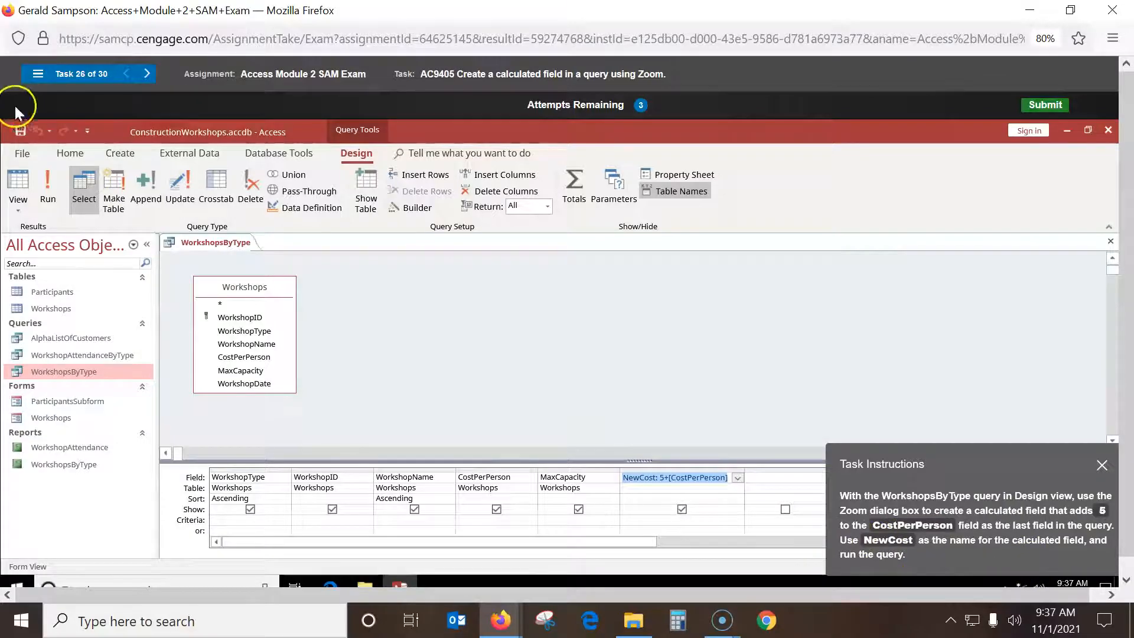
left_click(47, 186)
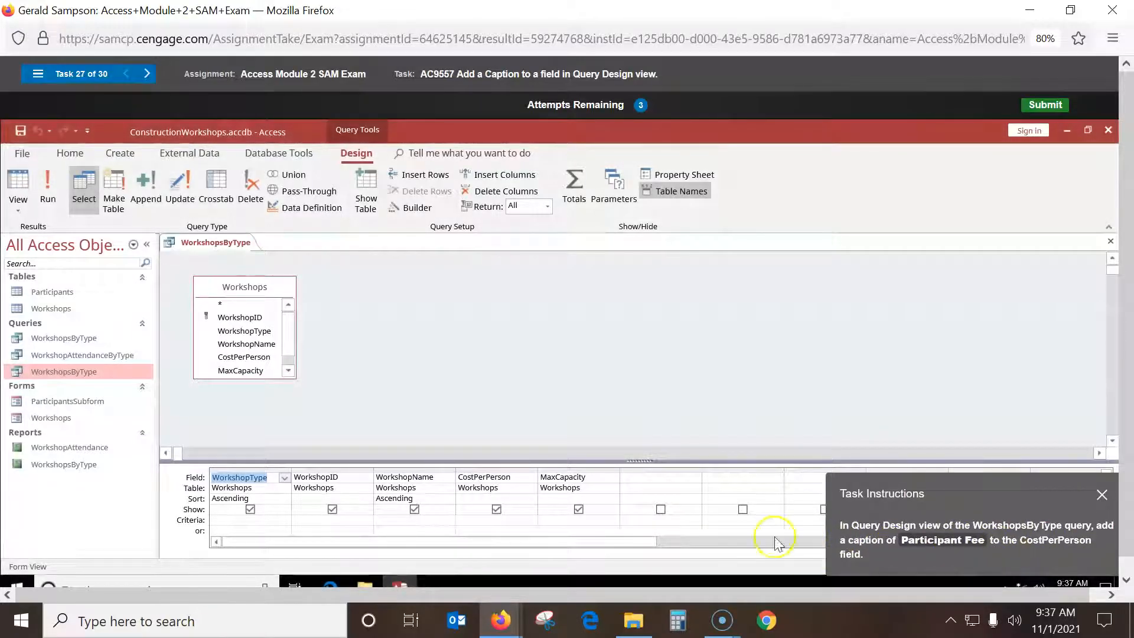
Give the CostPerPerson field in the WorkshopsByType query the caption Participant Fee and close its properties.
right_click(527, 477)
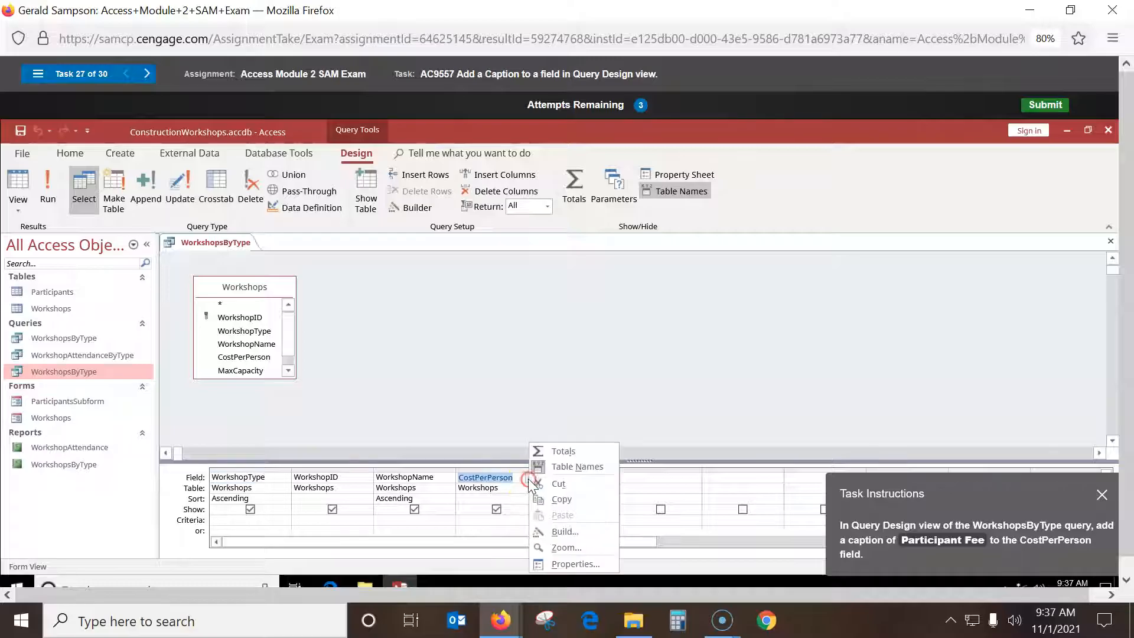
left_click(564, 564)
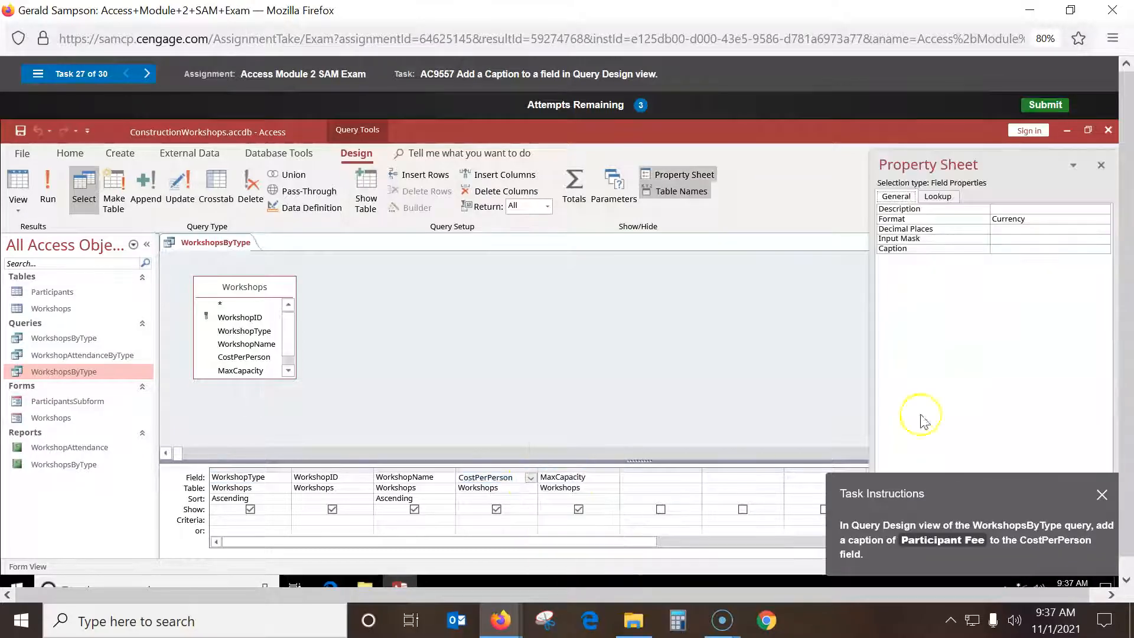
left_click(1012, 249)
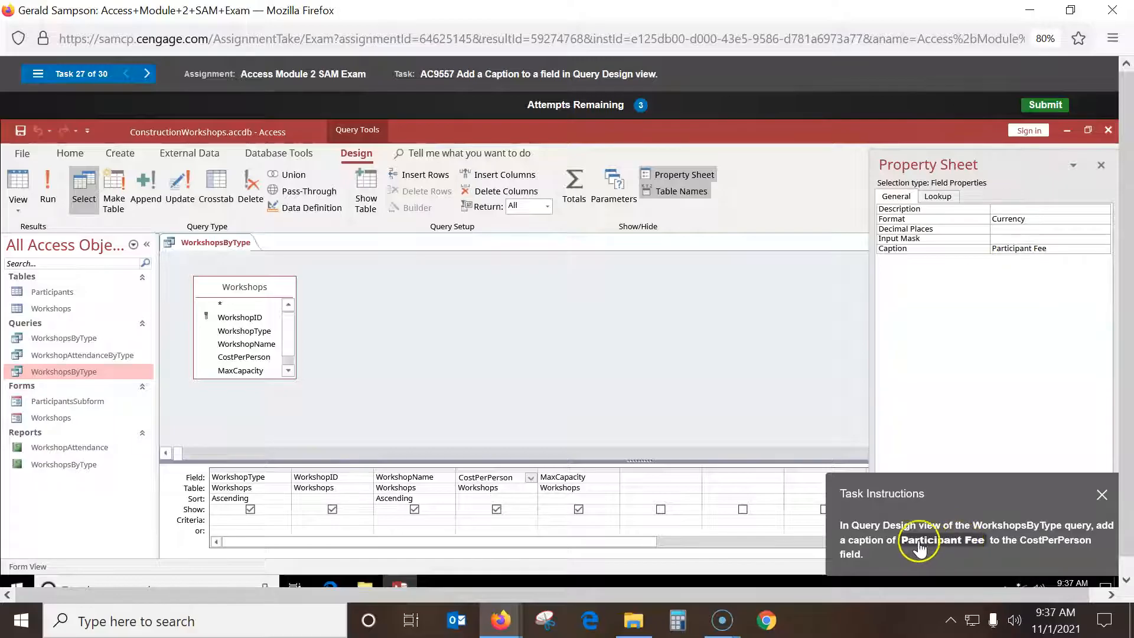
left_click(1100, 171)
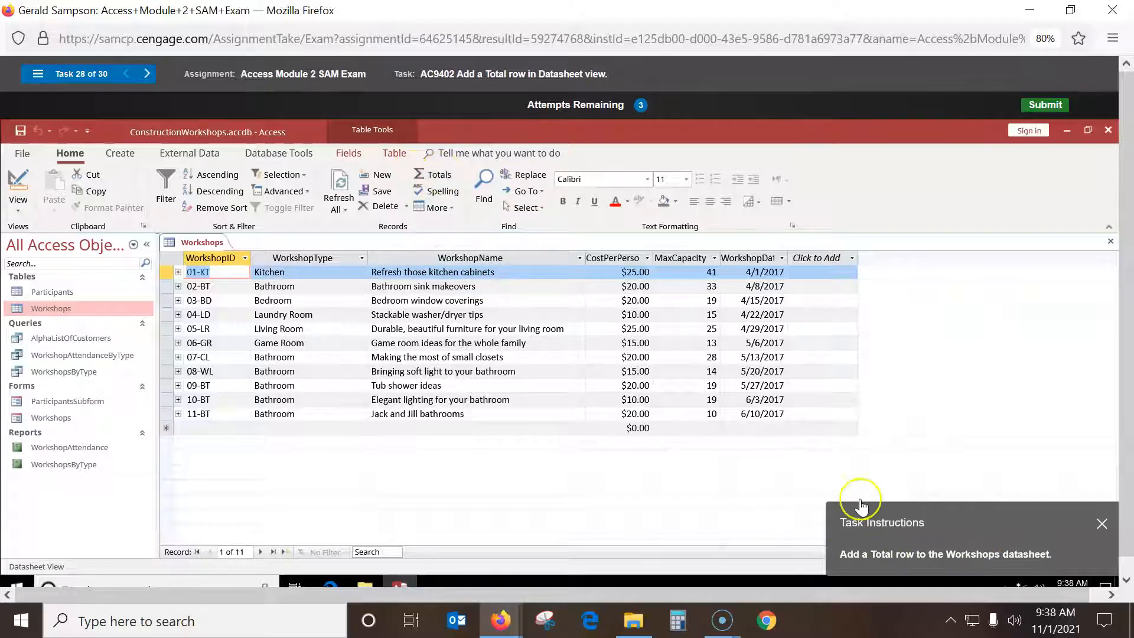
Add a Total row to the Workshops datasheet and to the WorkshopCapacity query's design grid.
left_click(430, 176)
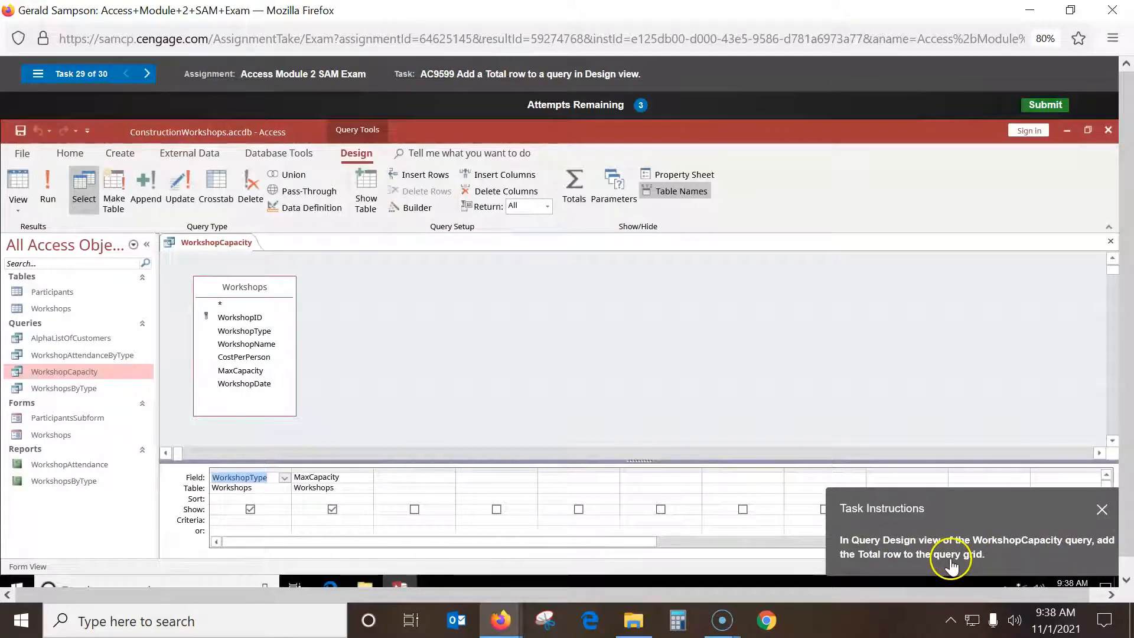
right_click(442, 478)
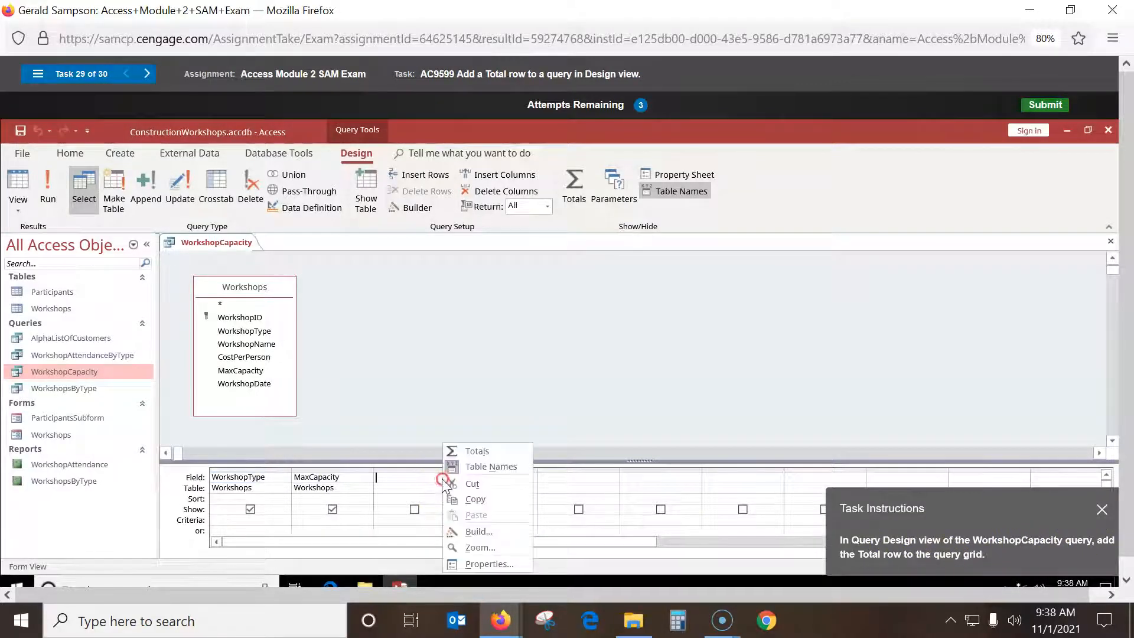
left_click(484, 450)
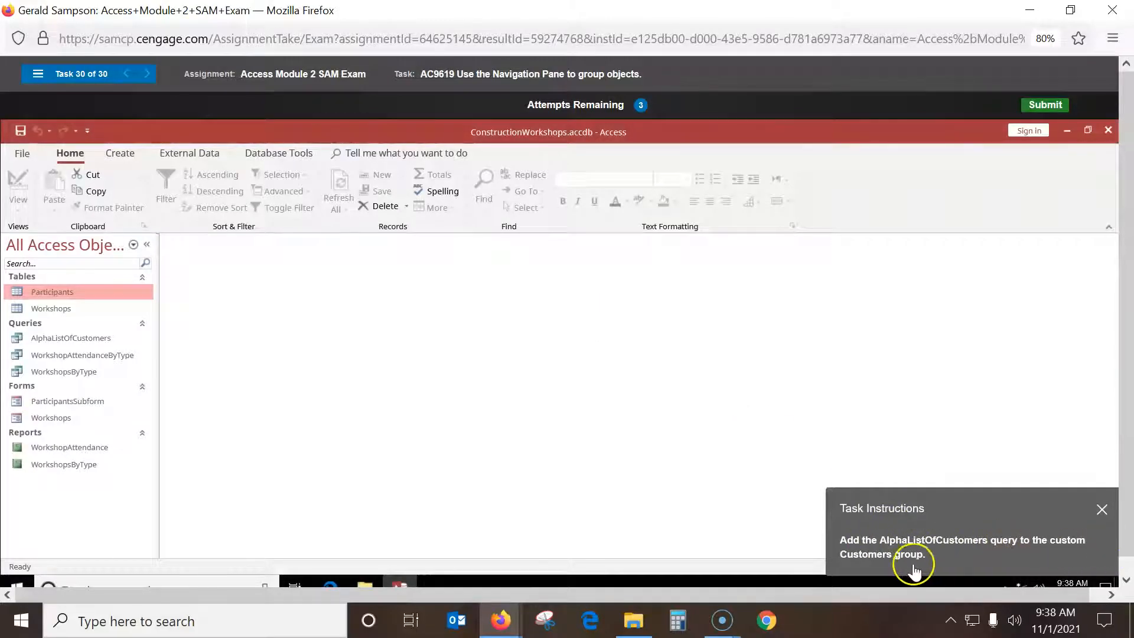
Try to group the AlphaListOfCustomers query by filtering the object list to All Access Objects, and restart the task.
left_click(91, 337)
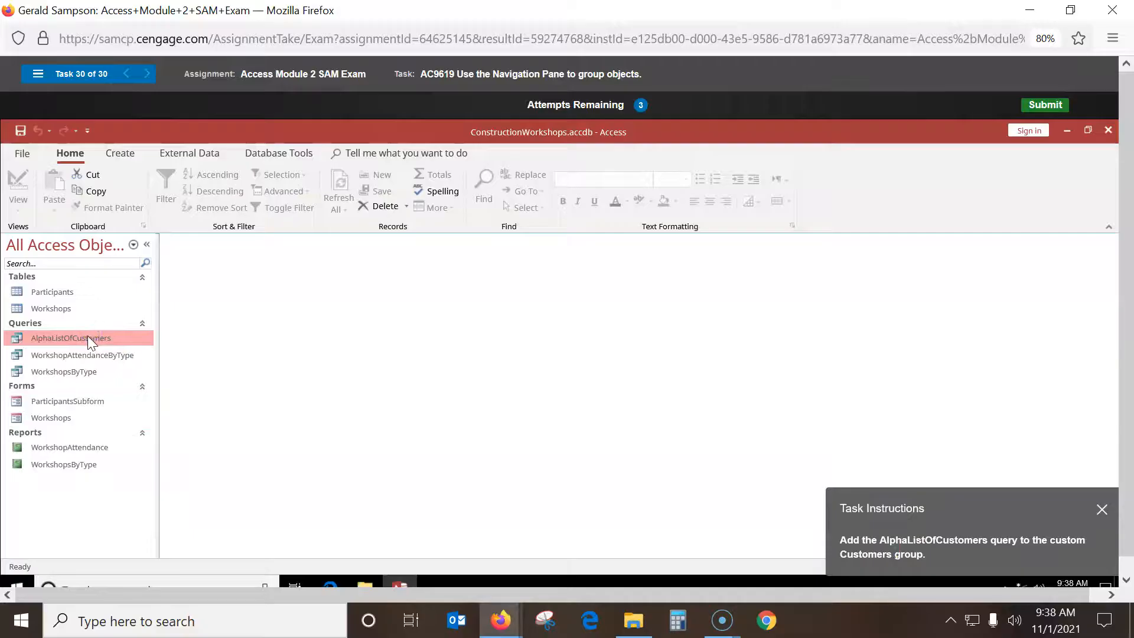
left_click(133, 244)
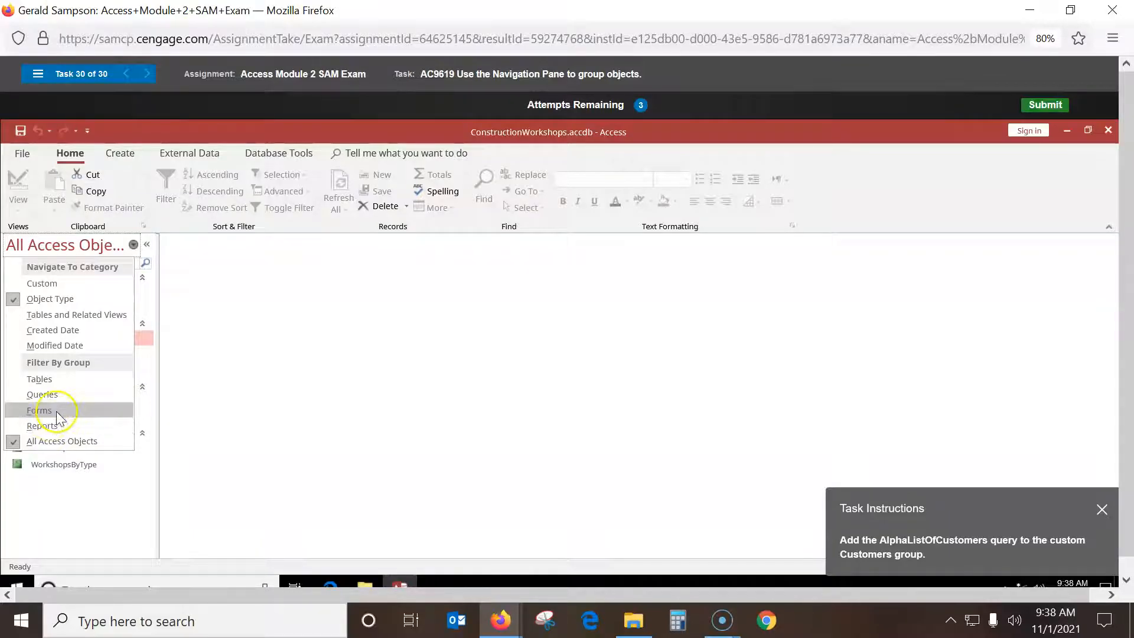
scroll(66, 381, "down", 1)
scroll(66, 381, "up", 1)
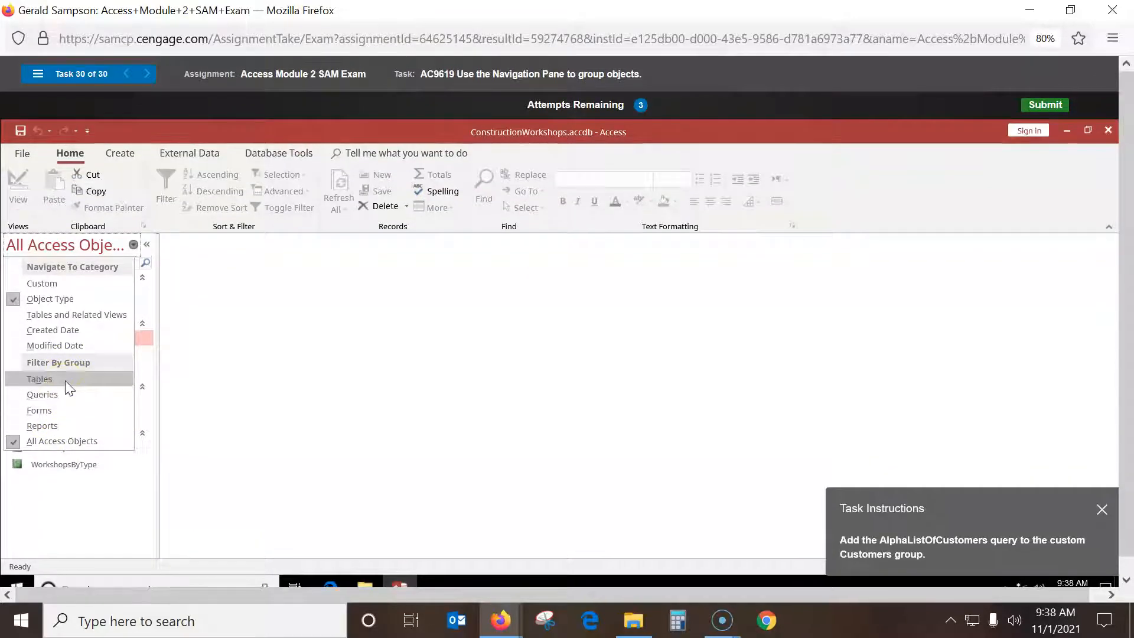
left_click(84, 441)
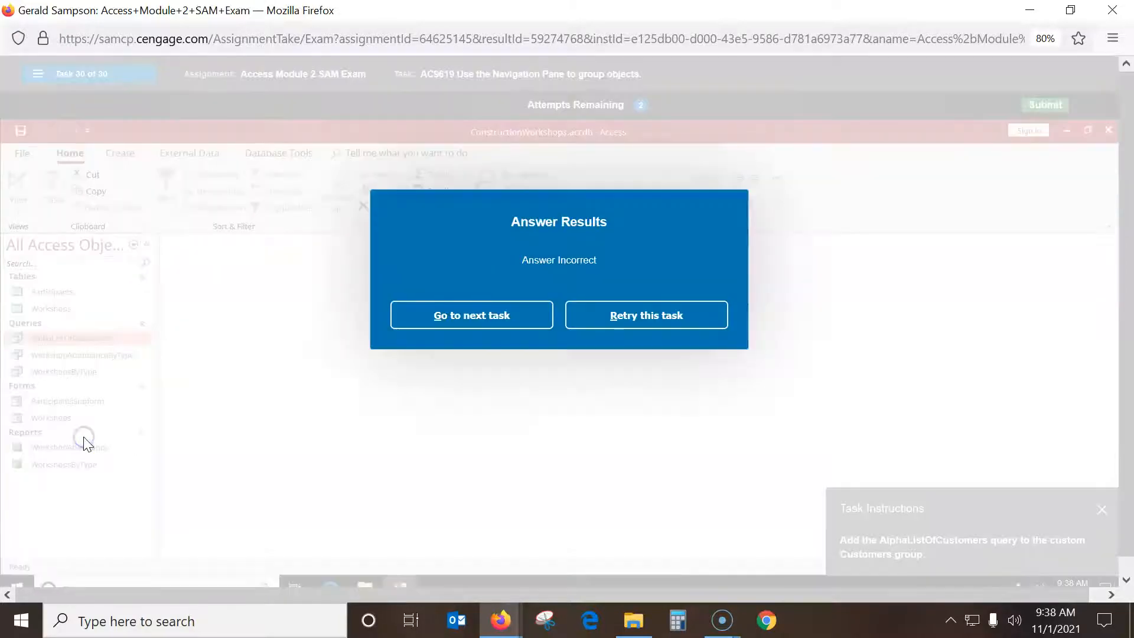
left_click(645, 312)
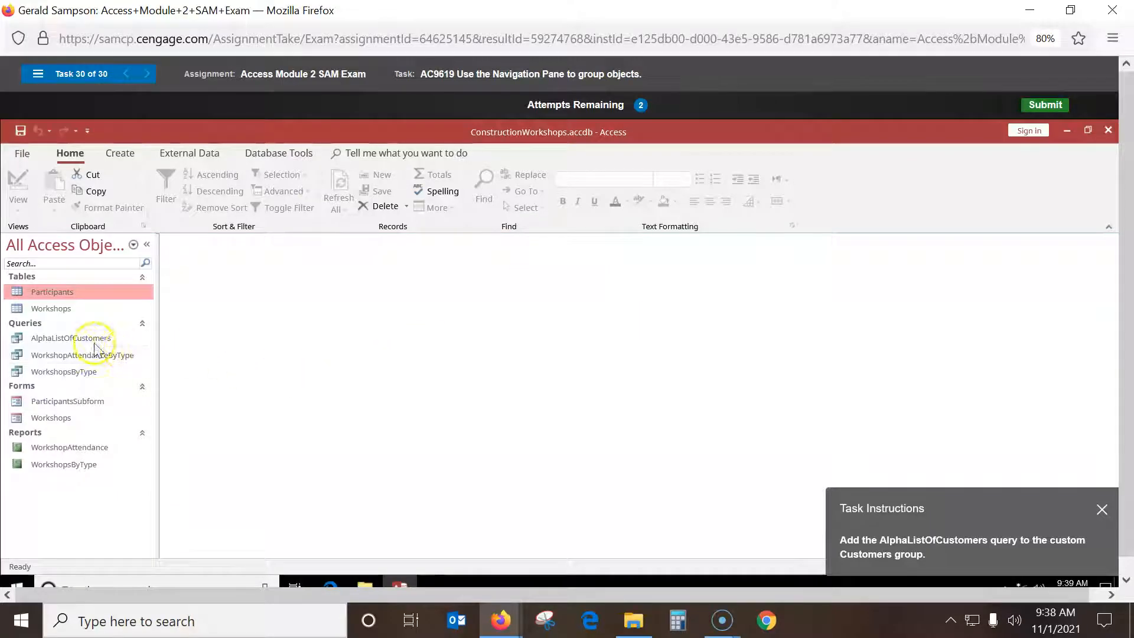
Try to group the AlphaListOfCustomers query by filtering the object list to Queries, and restart the task.
left_click(71, 338)
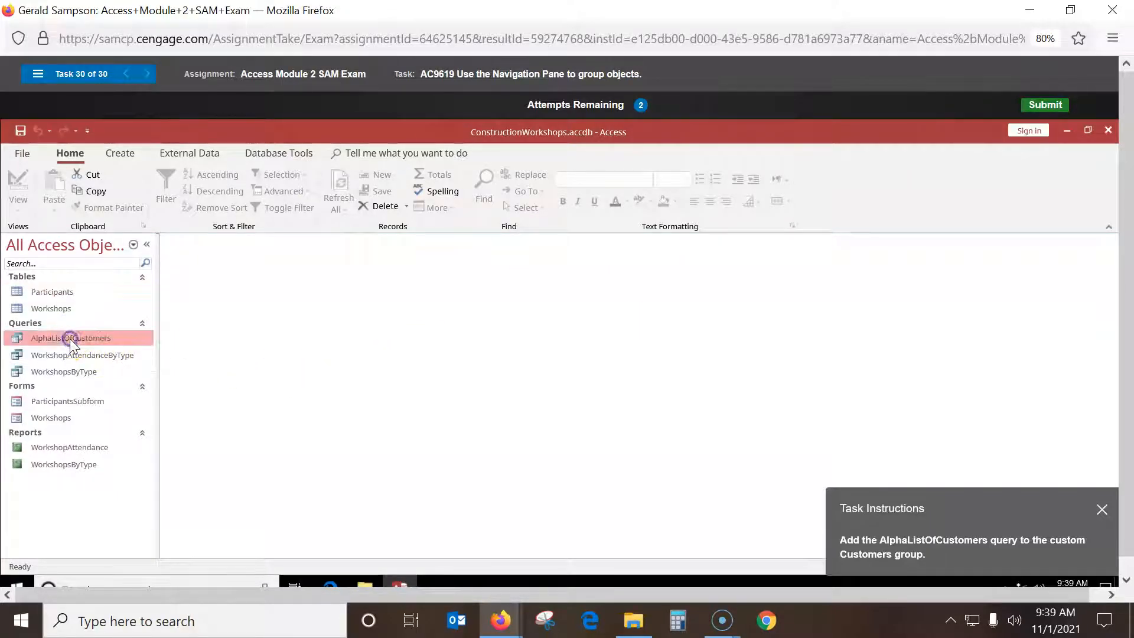
left_click(134, 245)
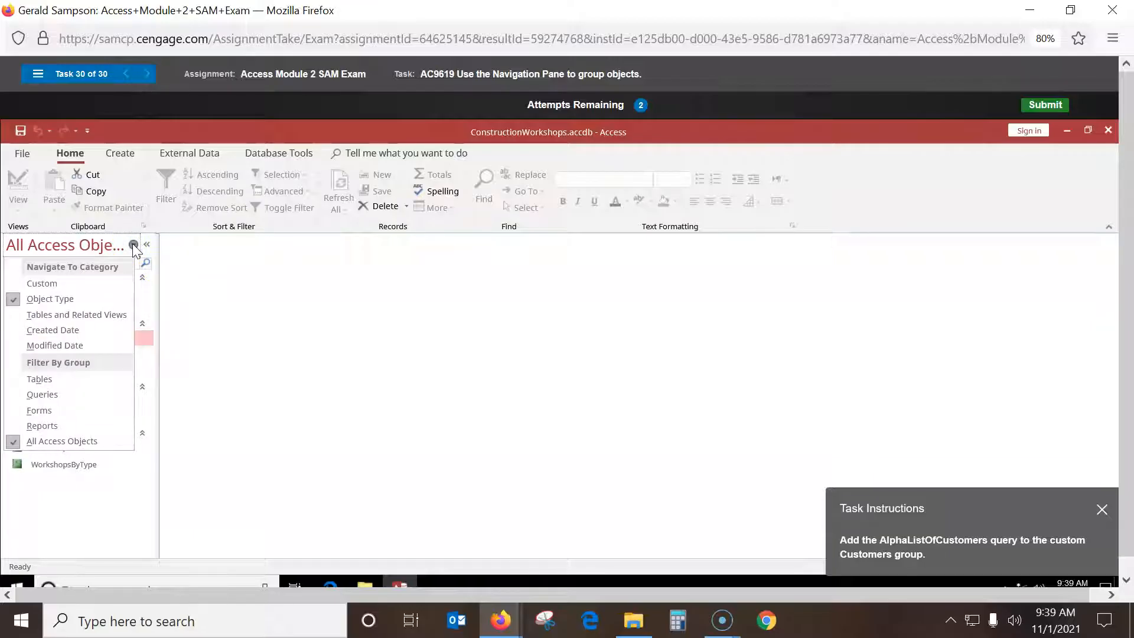
left_click(60, 394)
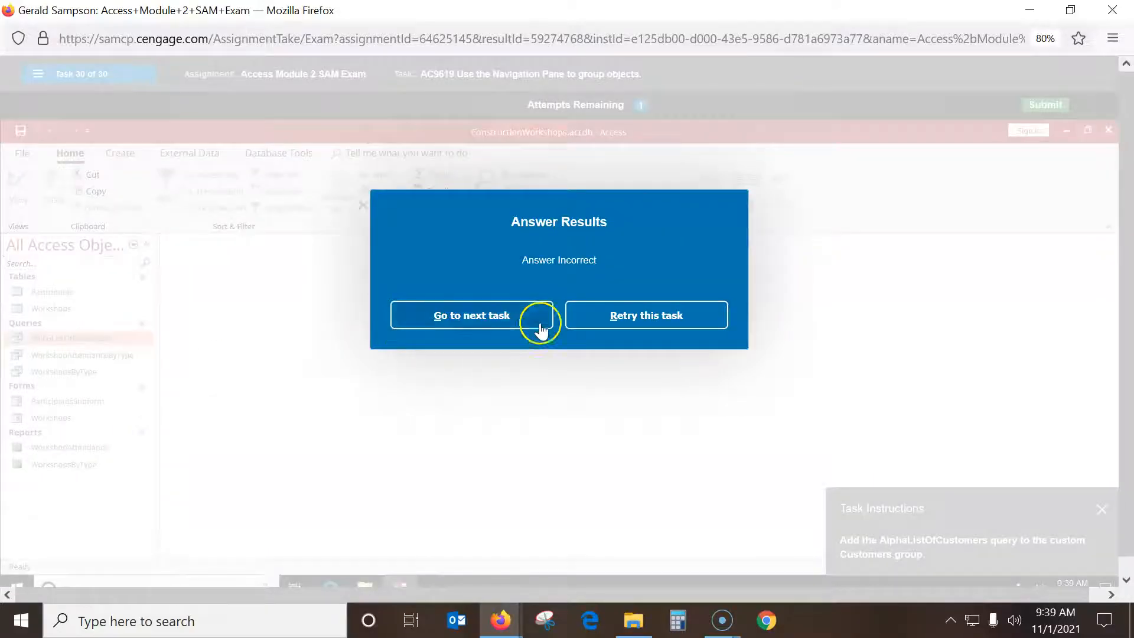
left_click(598, 314)
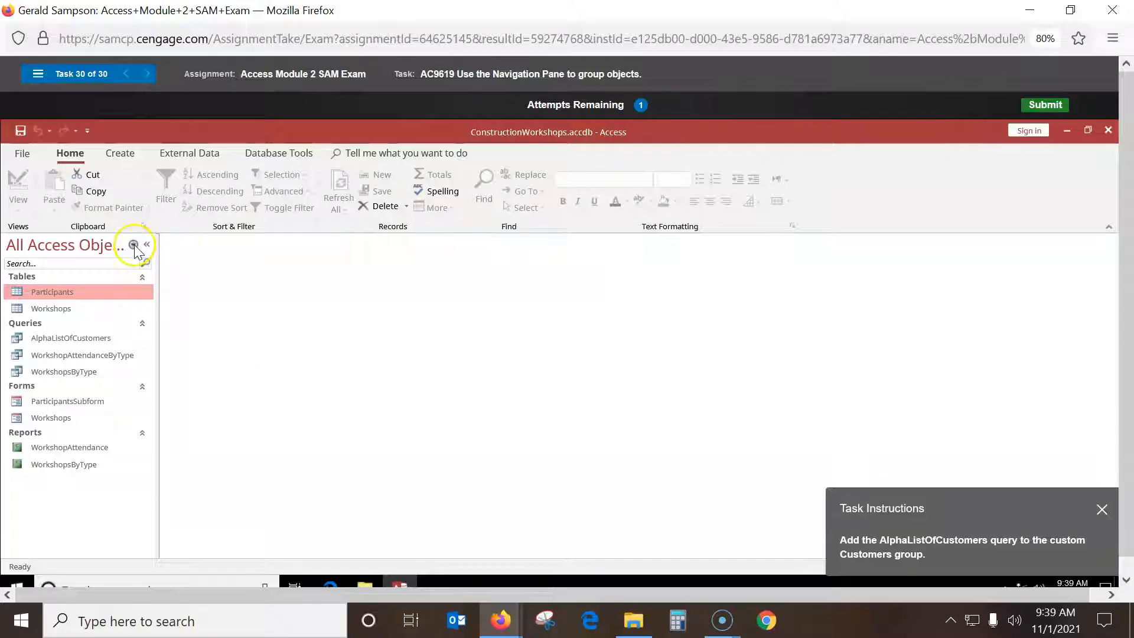
Display the database objects by the Custom category and add the AlphaListOfCustomers query to the Customers group.
left_click(76, 339)
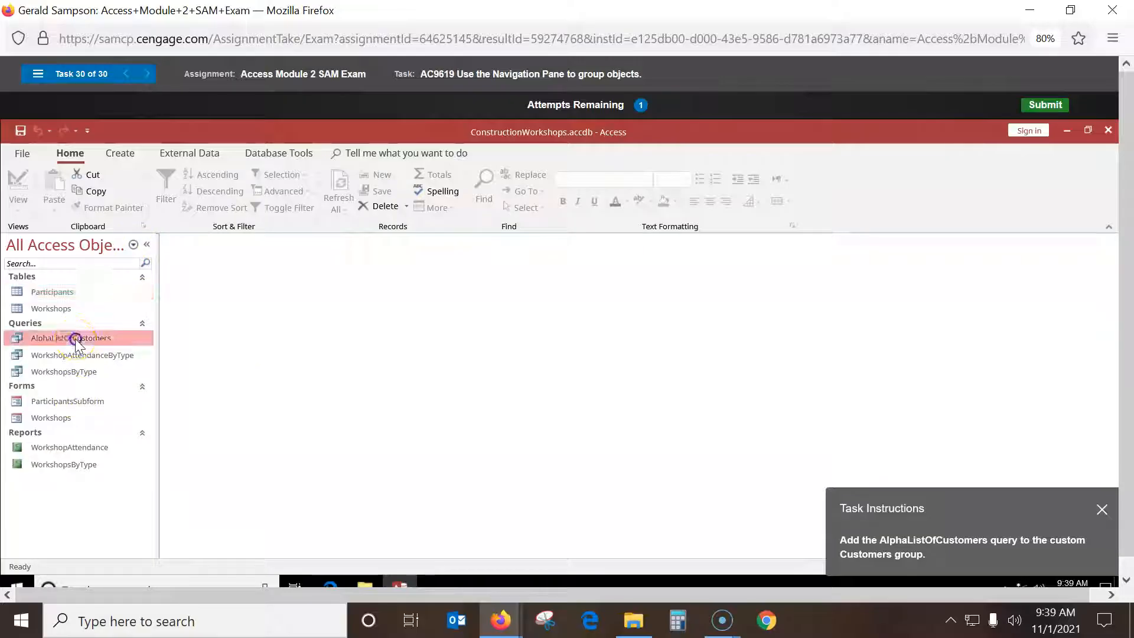
left_click(133, 244)
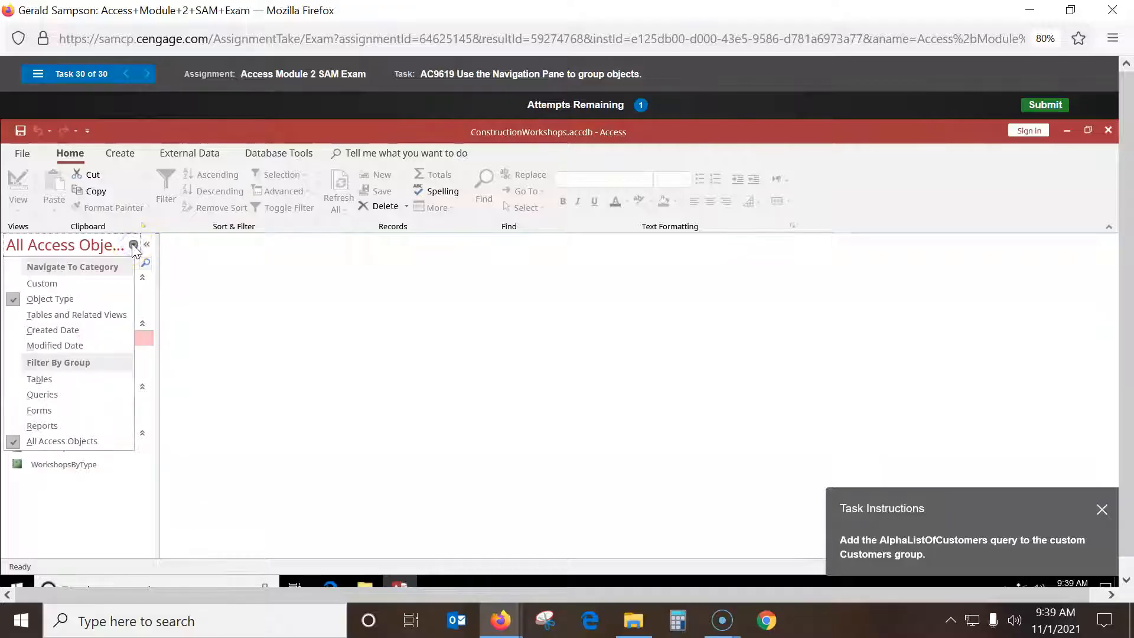
left_click(47, 285)
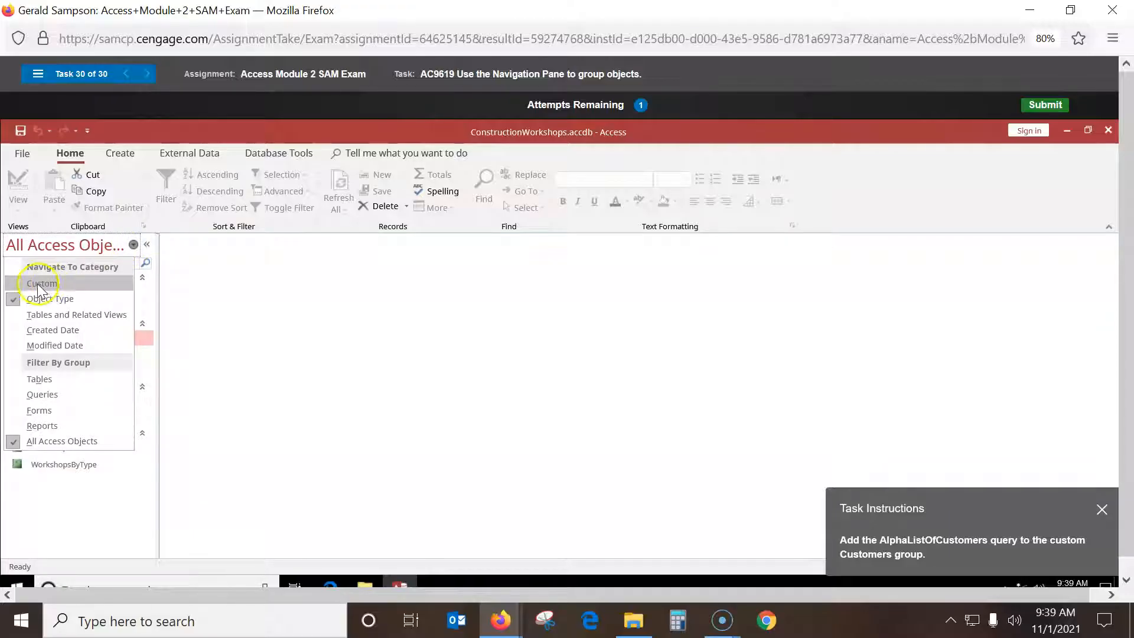
left_click(37, 285)
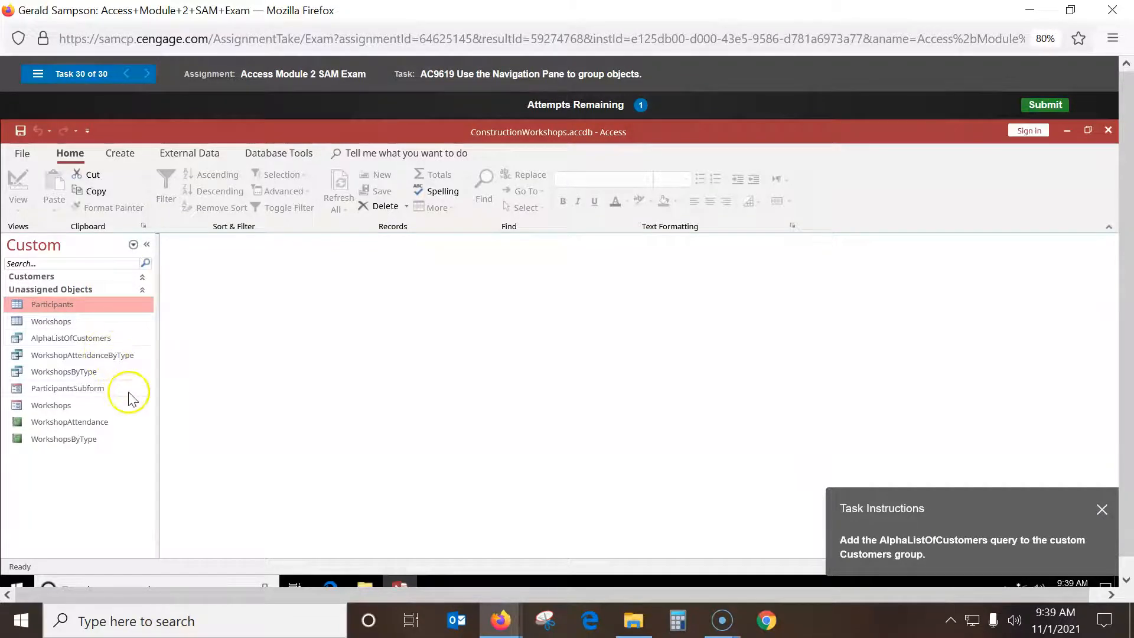
right_click(101, 341)
mouse_move(177, 511)
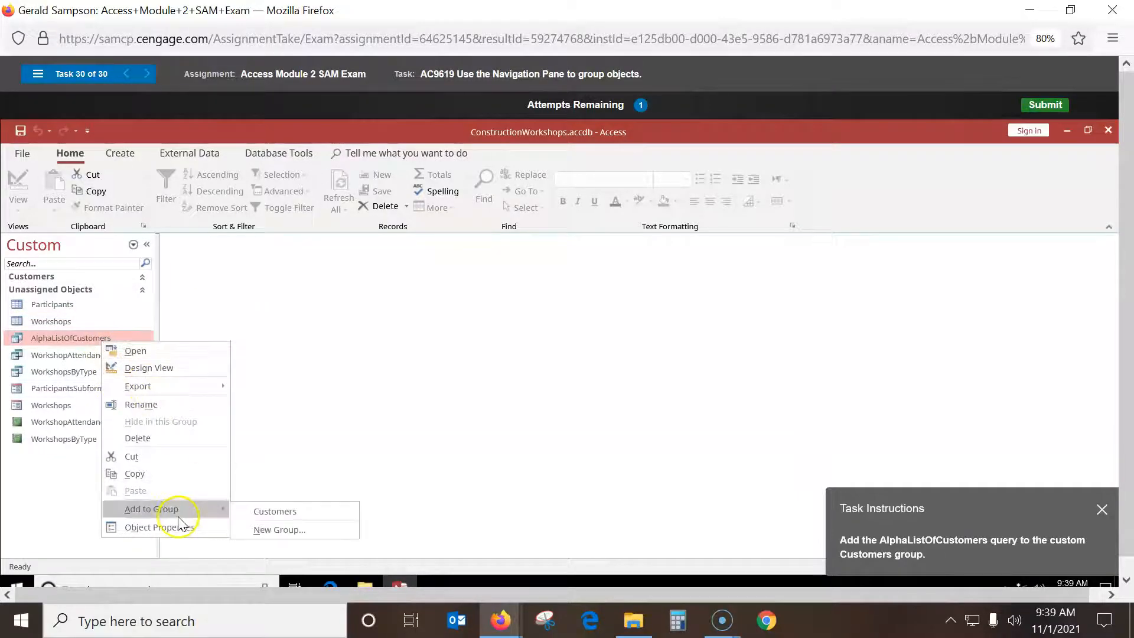
left_click(275, 512)
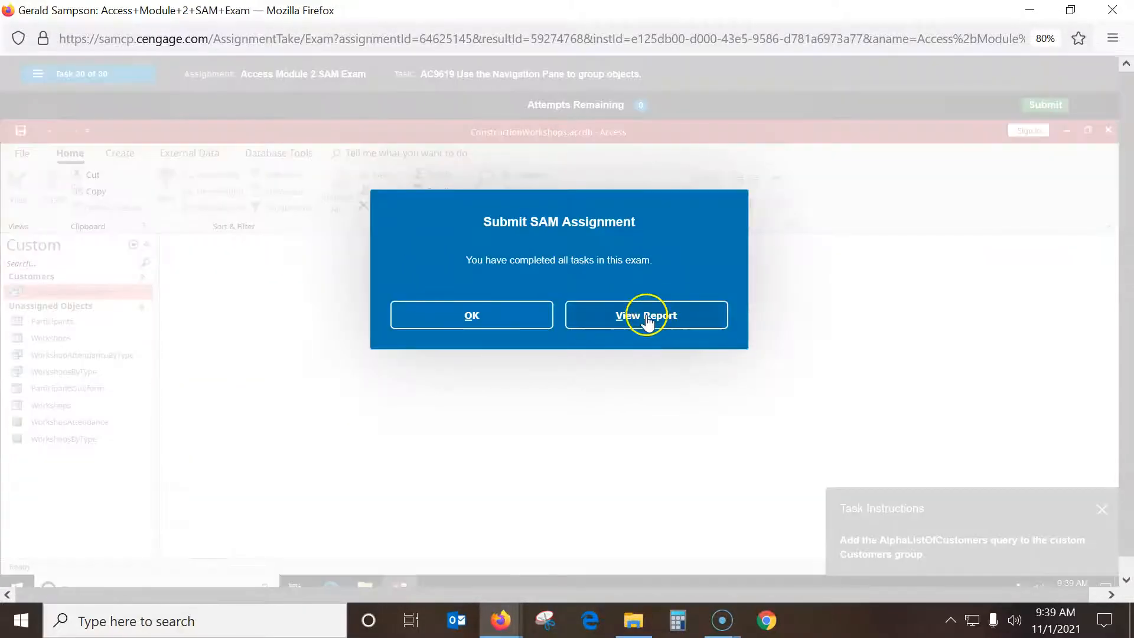
Open the completed exam's study guide report, enlarge its window and review the task results.
left_click(647, 318)
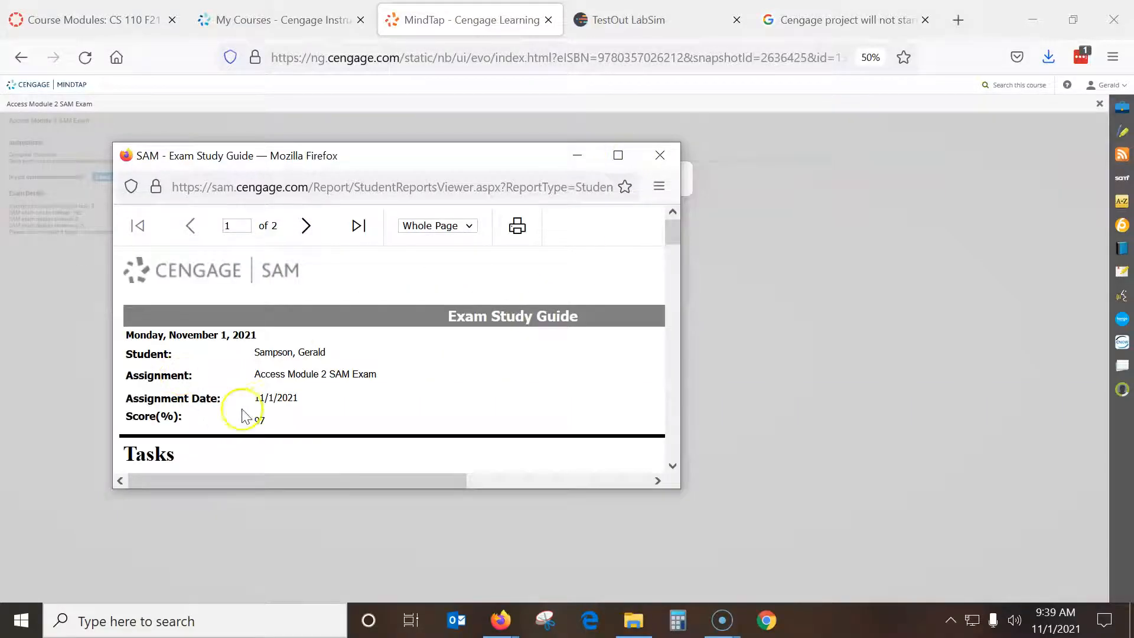
scroll(285, 387, "down", 3)
left_click(618, 155)
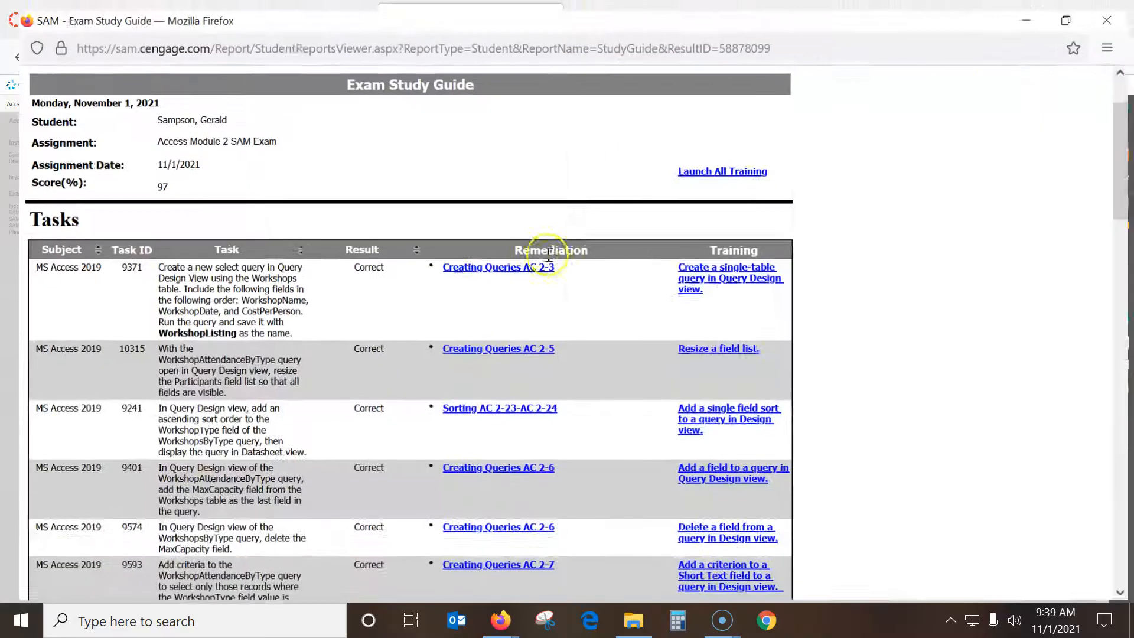
Look through the study guide's task results and start the "Export a database object as an Excel file" training in Practice mode.
scroll(509, 289, "down", 15)
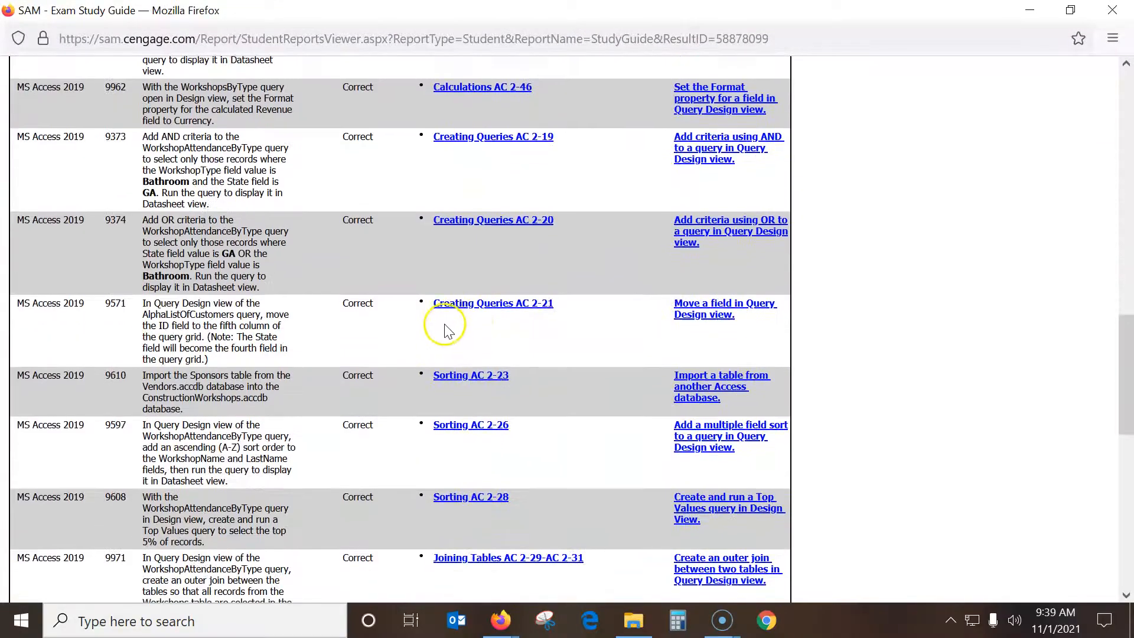
scroll(436, 328, "down", 5)
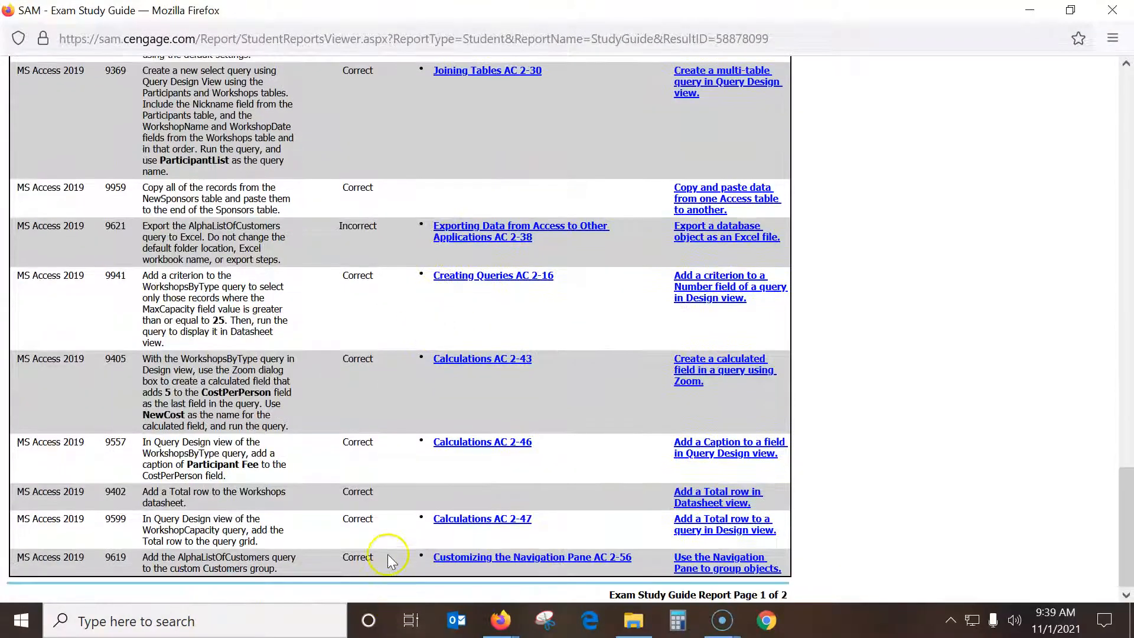
scroll(380, 551, "up", 6)
scroll(384, 478, "down", 5)
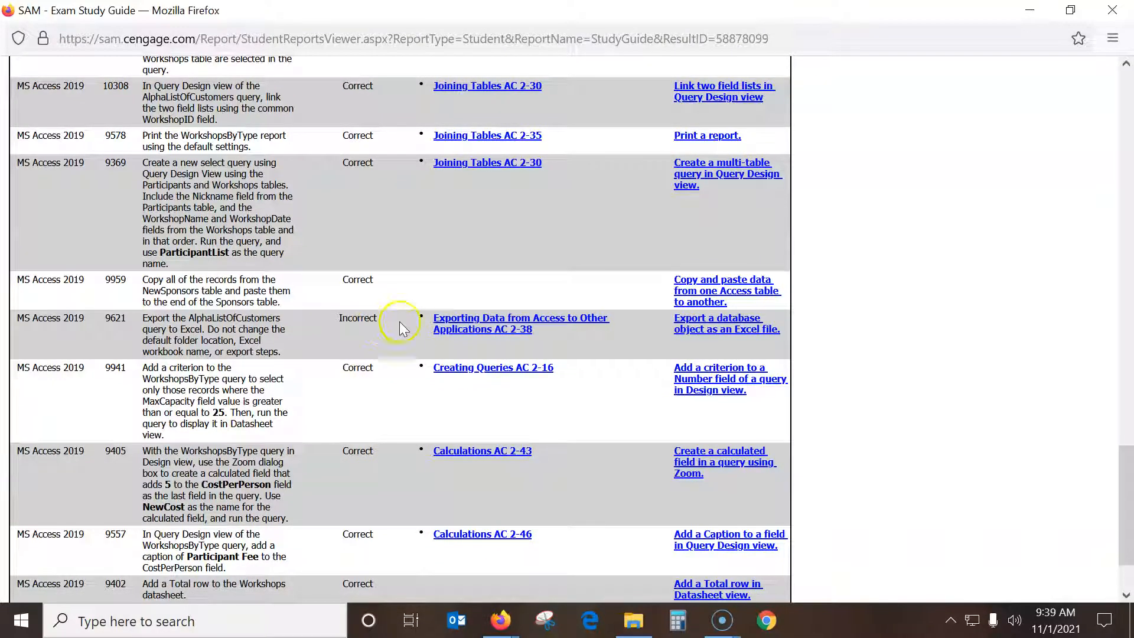
left_click(722, 326)
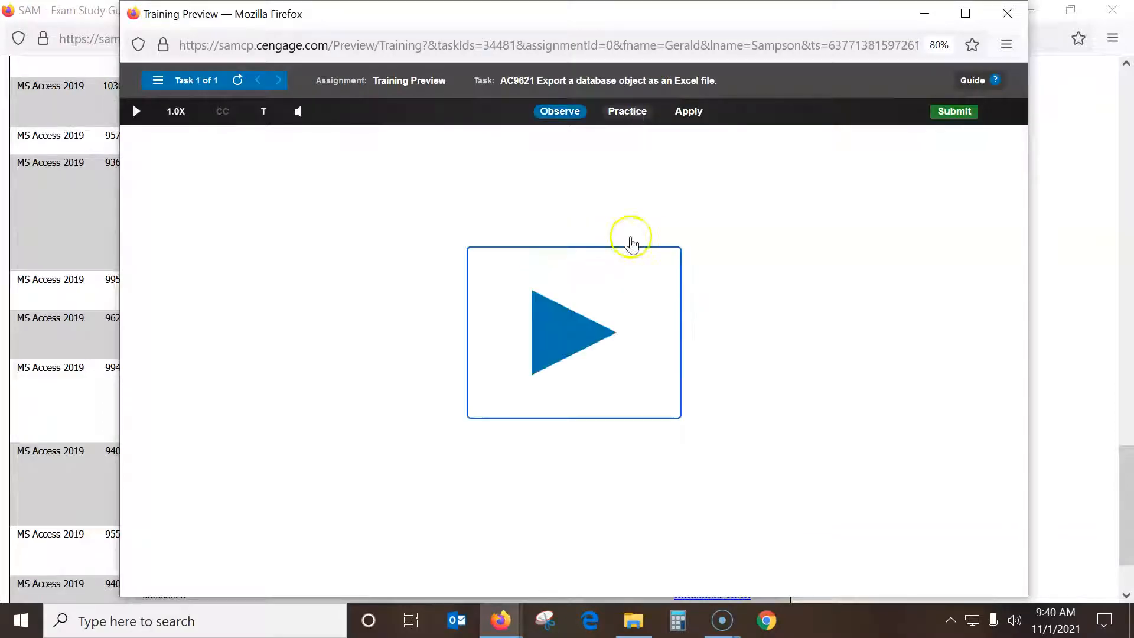
left_click(630, 113)
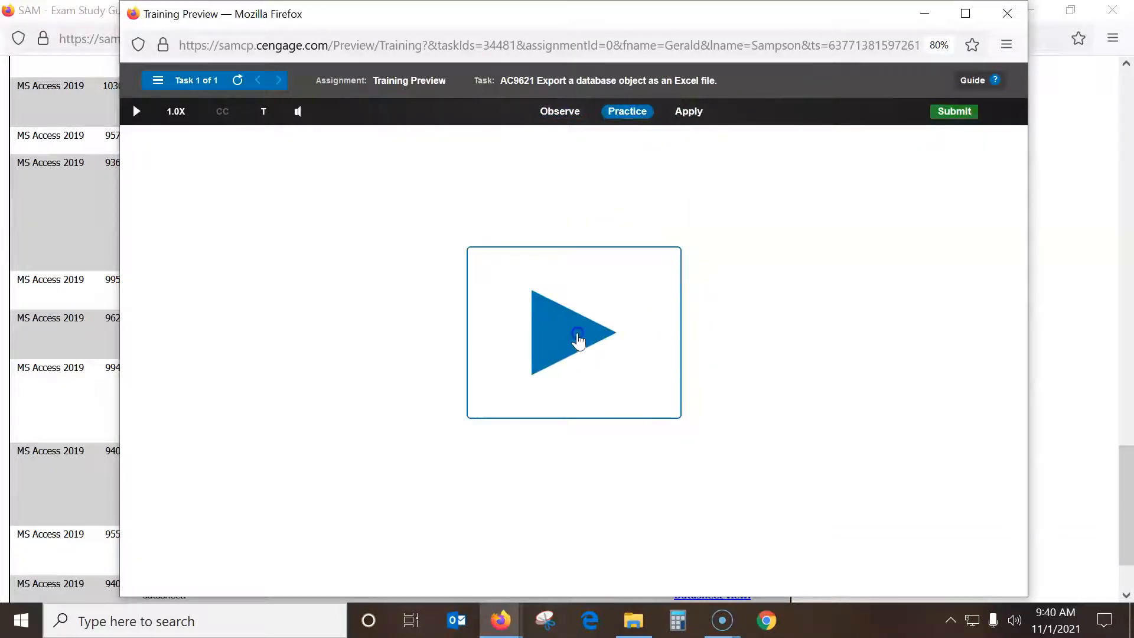
left_click(578, 337)
In the Rockland Financials practice database, select the ManagerList query and start exporting it to Excel.
left_click(472, 413)
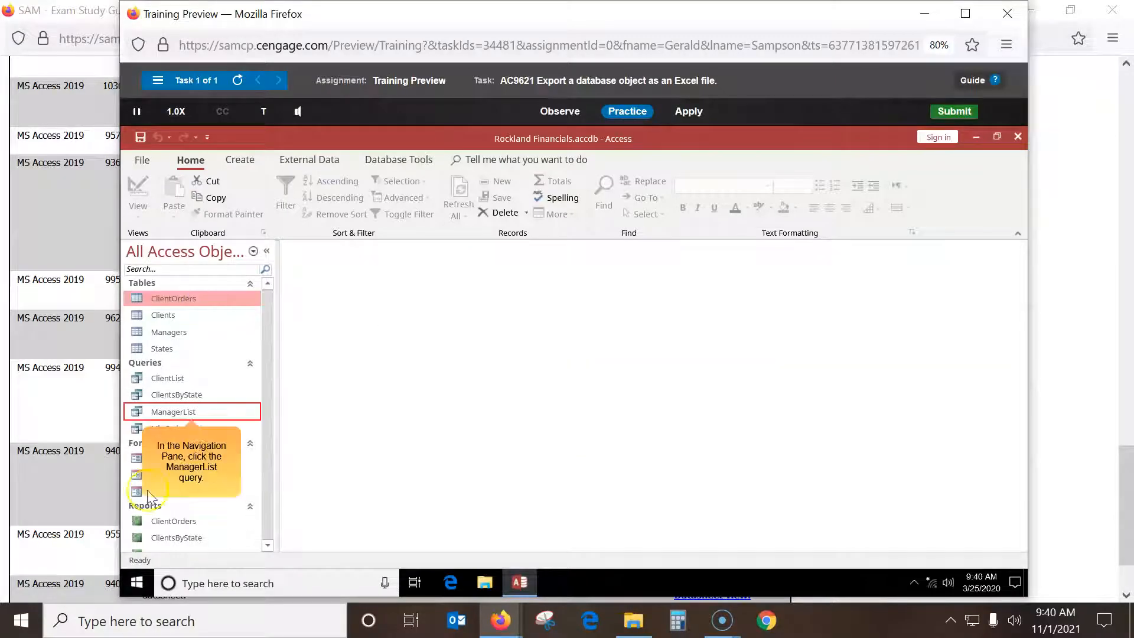
left_click(184, 413)
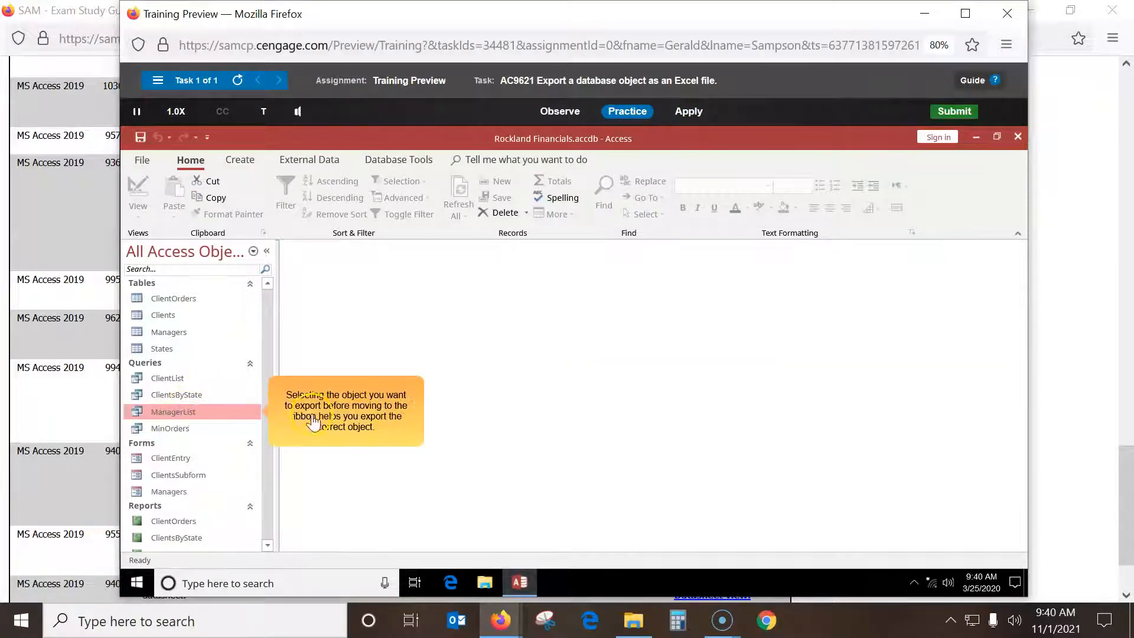
left_click(349, 420)
left_click(307, 162)
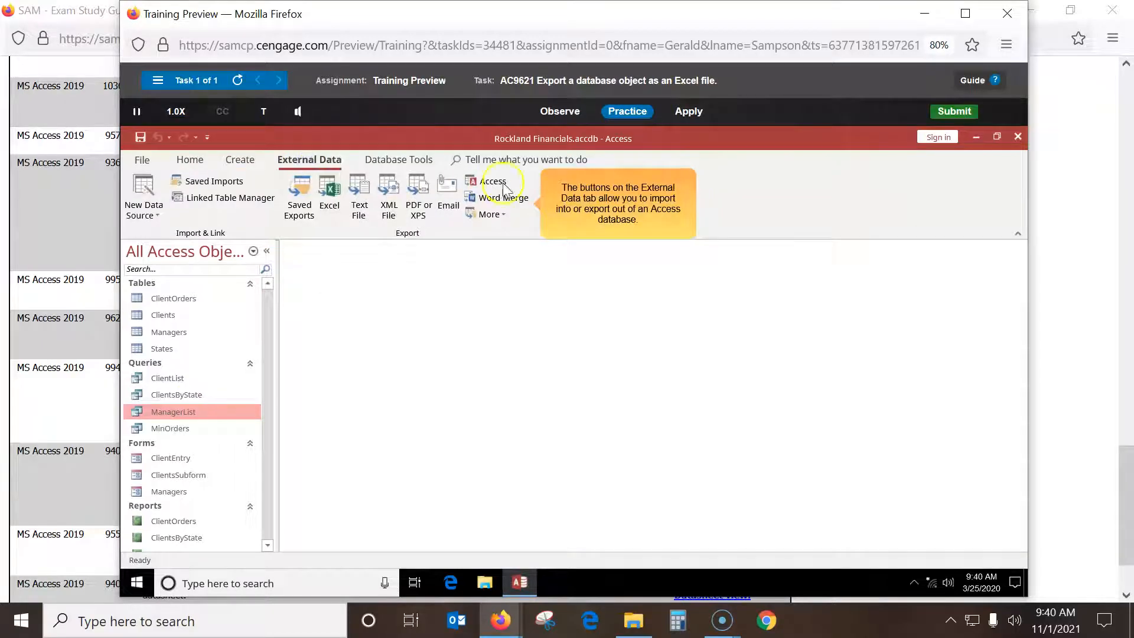
left_click(628, 215)
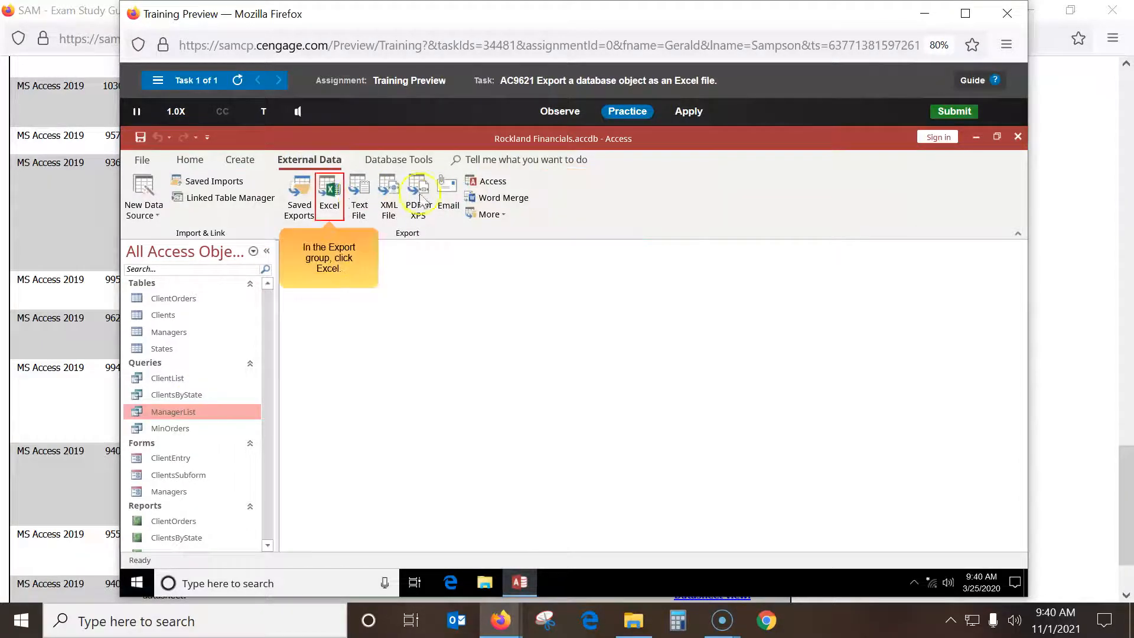
left_click(328, 195)
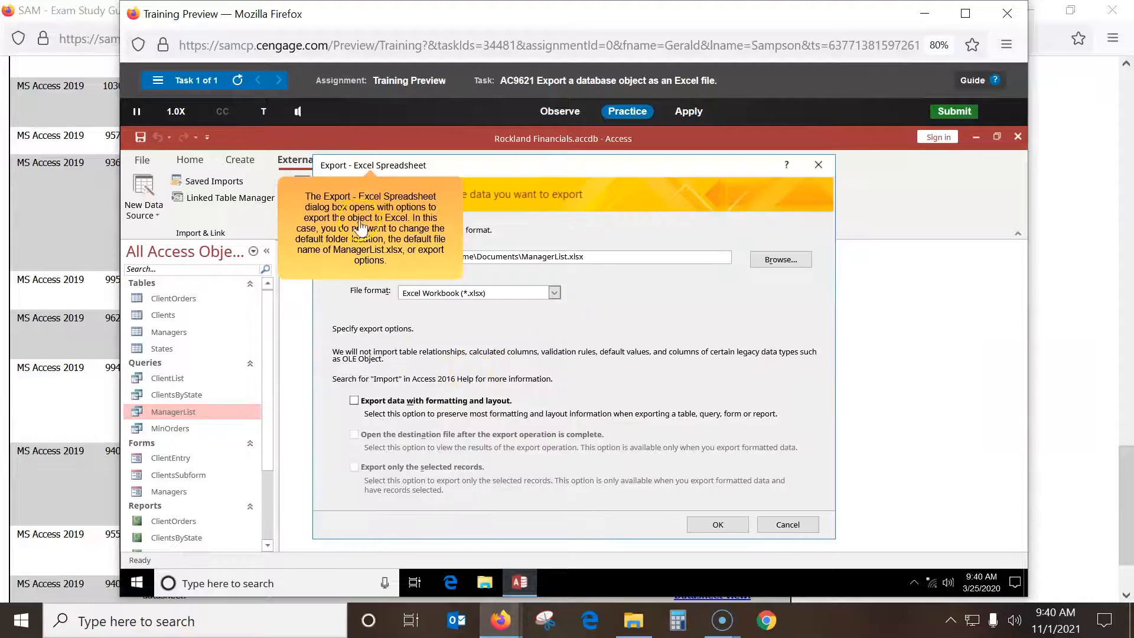
Export the ManagerList query with formatting and layout, without saving the export steps, and close the training preview.
left_click(378, 215)
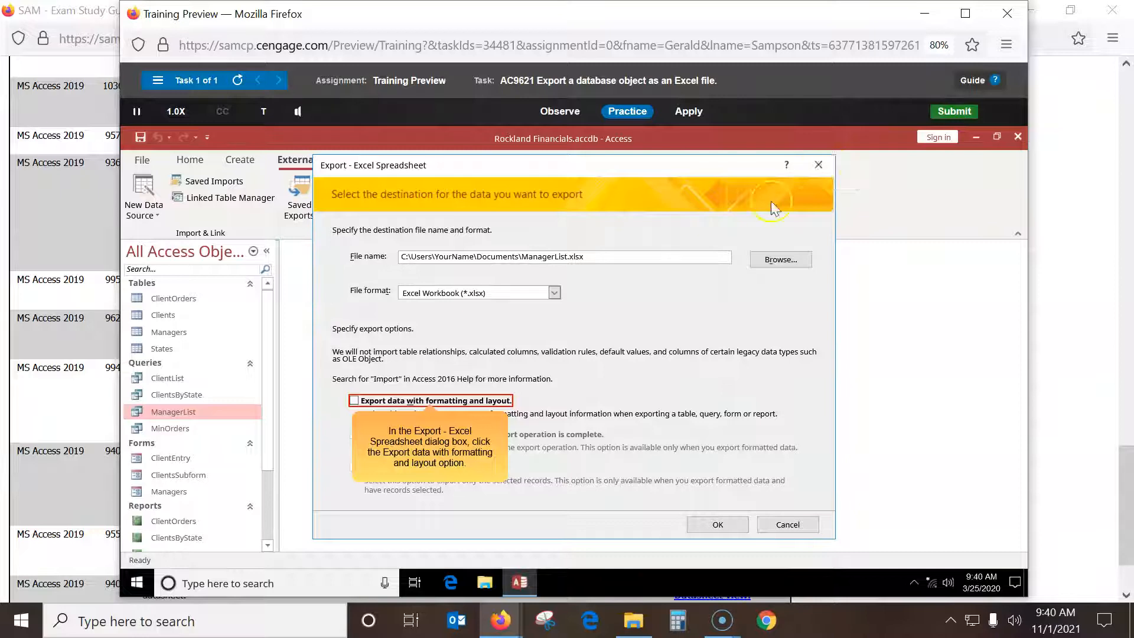
left_click(355, 401)
left_click(704, 519)
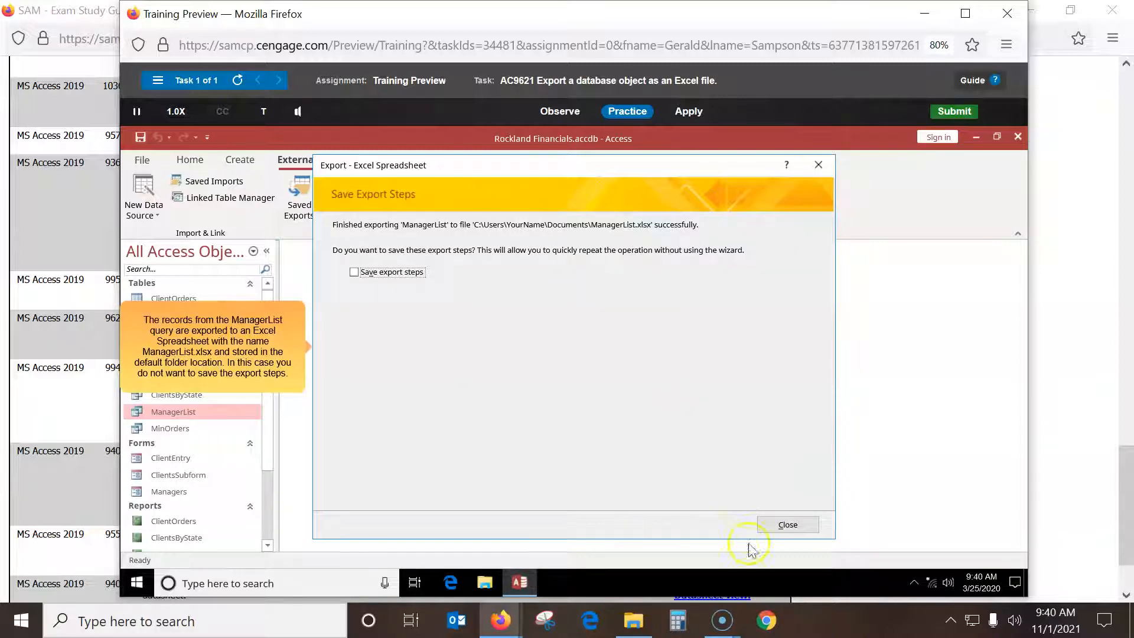
left_click(780, 524)
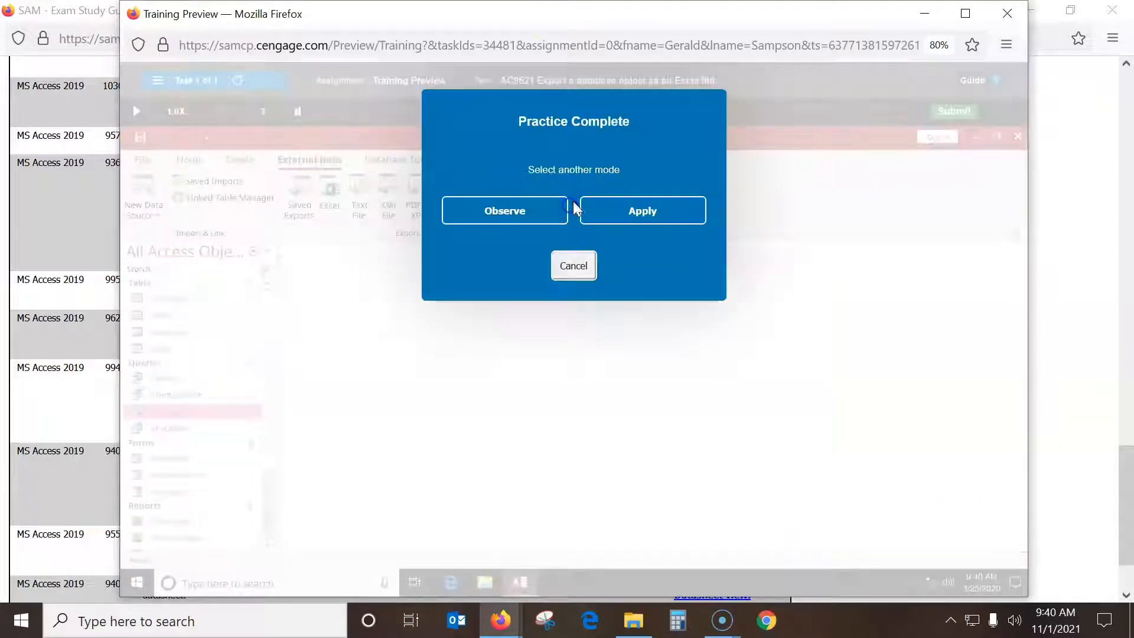
left_click(583, 265)
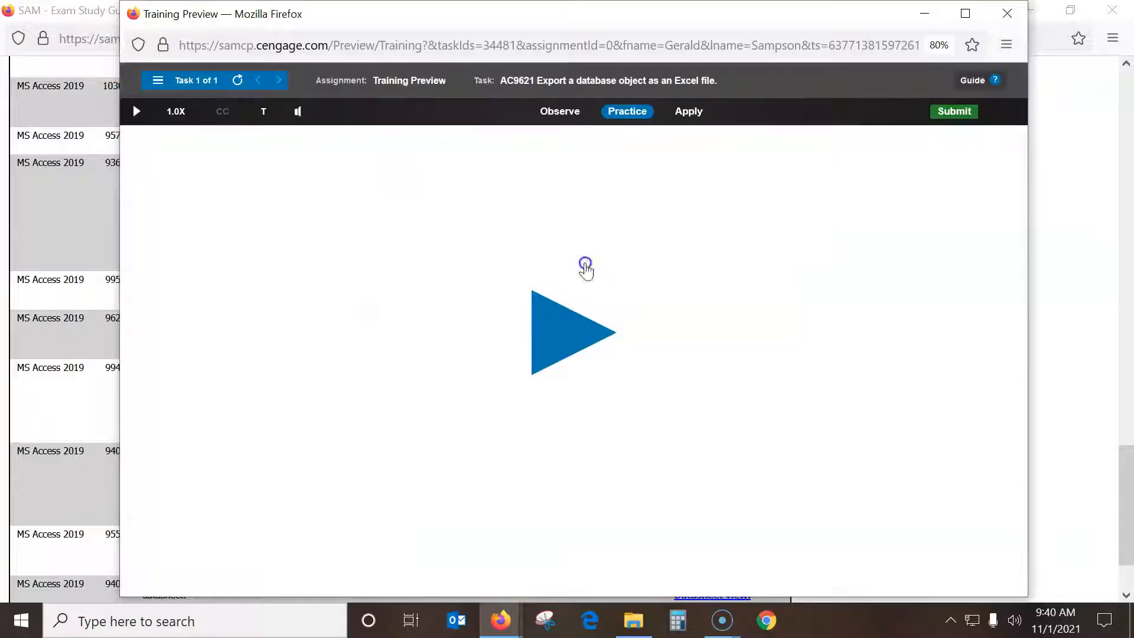
left_click(1005, 14)
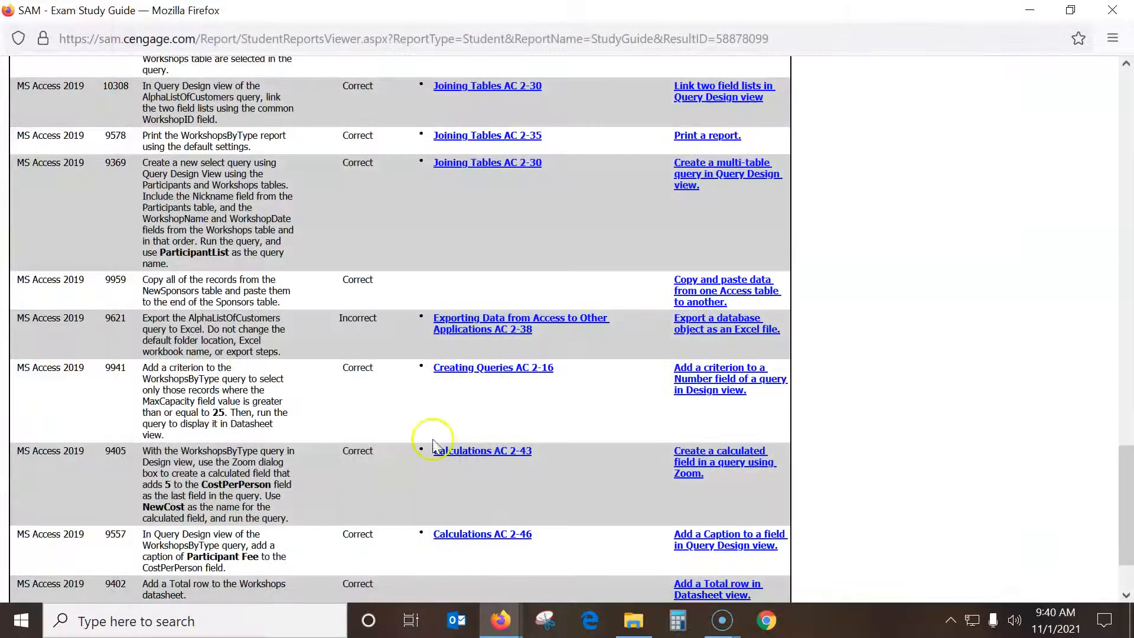